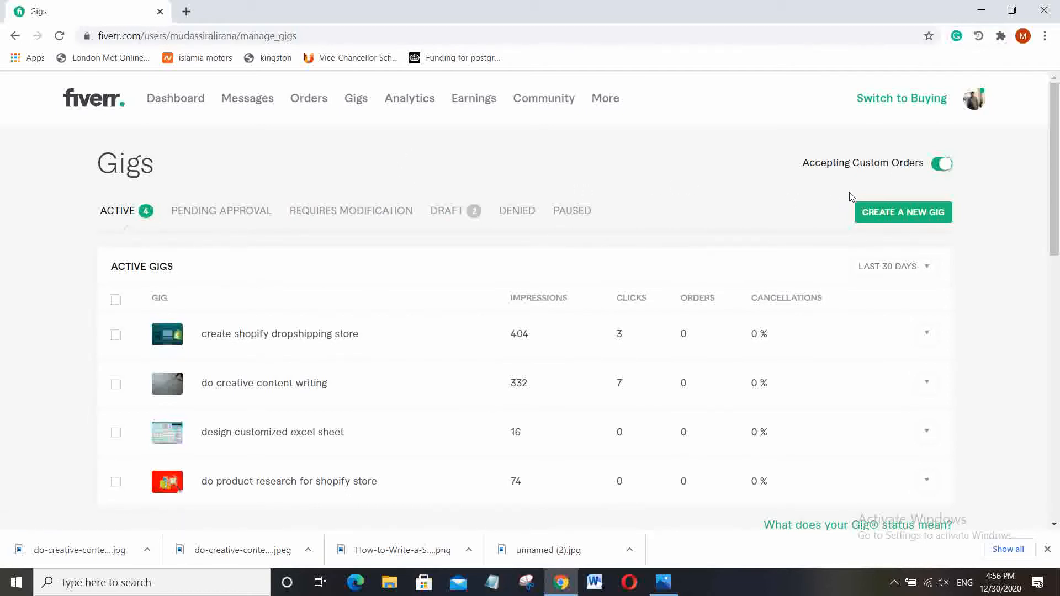
Start creating a new gig and go to its title field
left_click(894, 214)
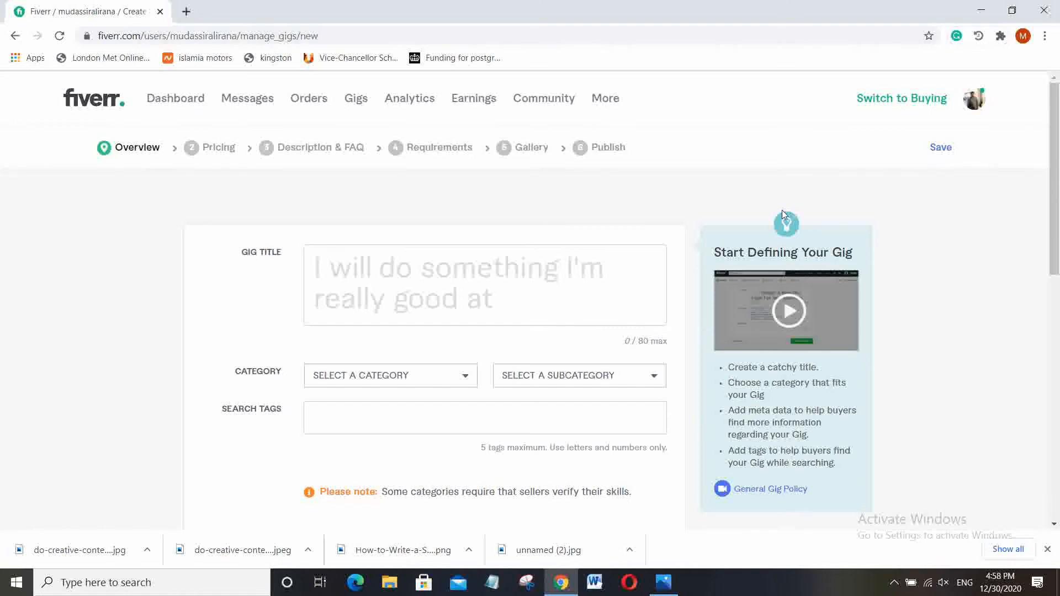
left_click(894, 583)
left_click(1000, 476)
left_click(476, 300)
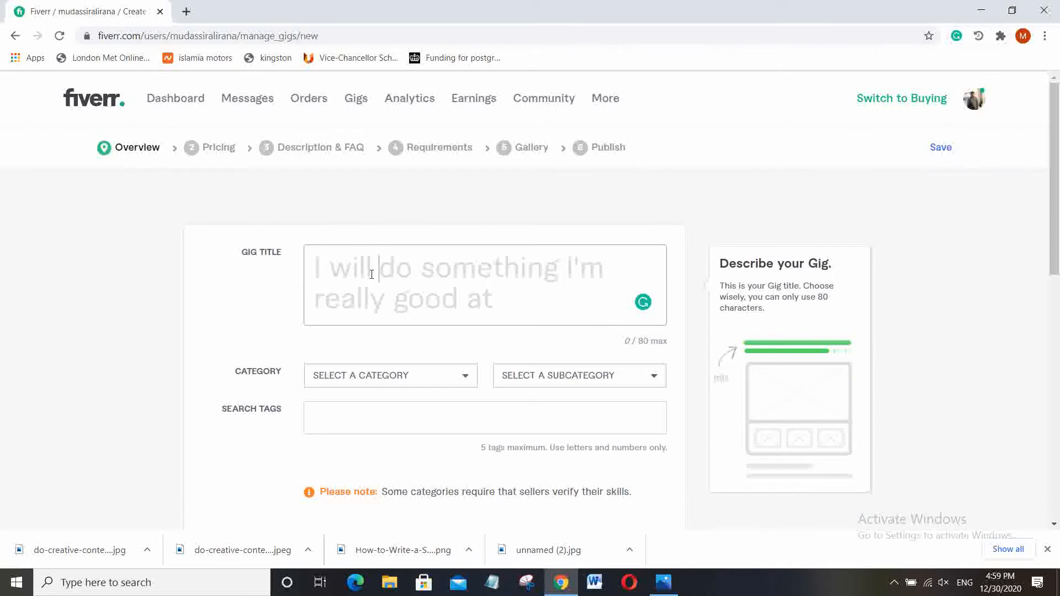
type("do")
key("BackSpace")
key("BackSpace")
type("write ")
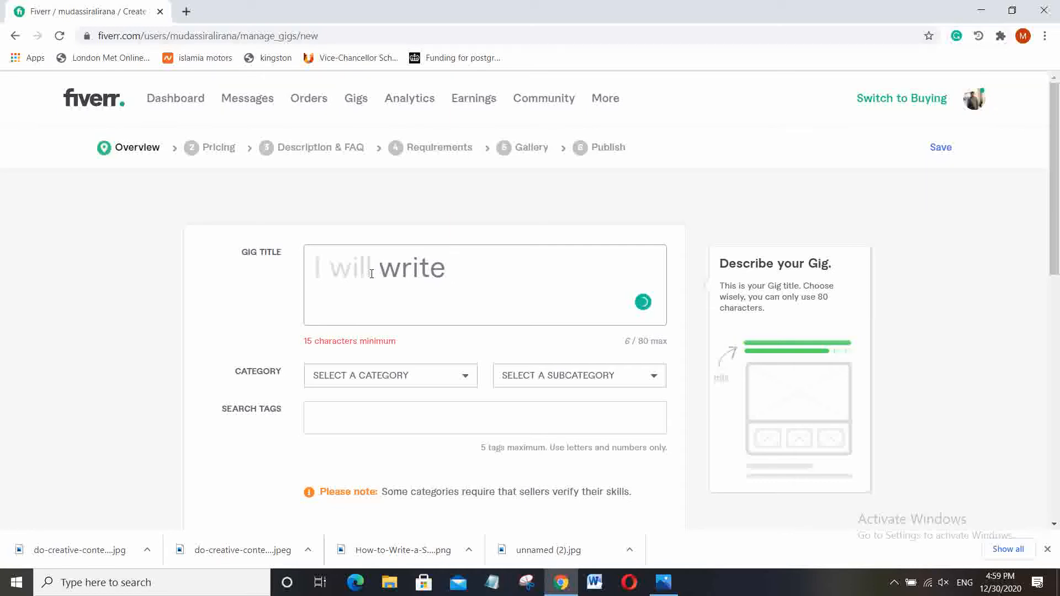
type("SEO Opt")
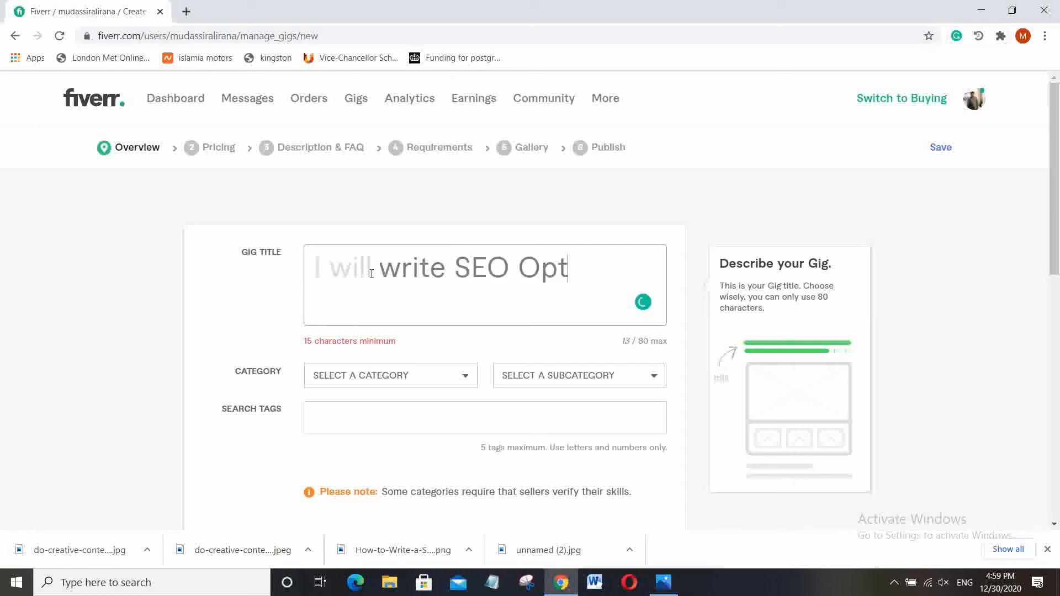
type("imised ")
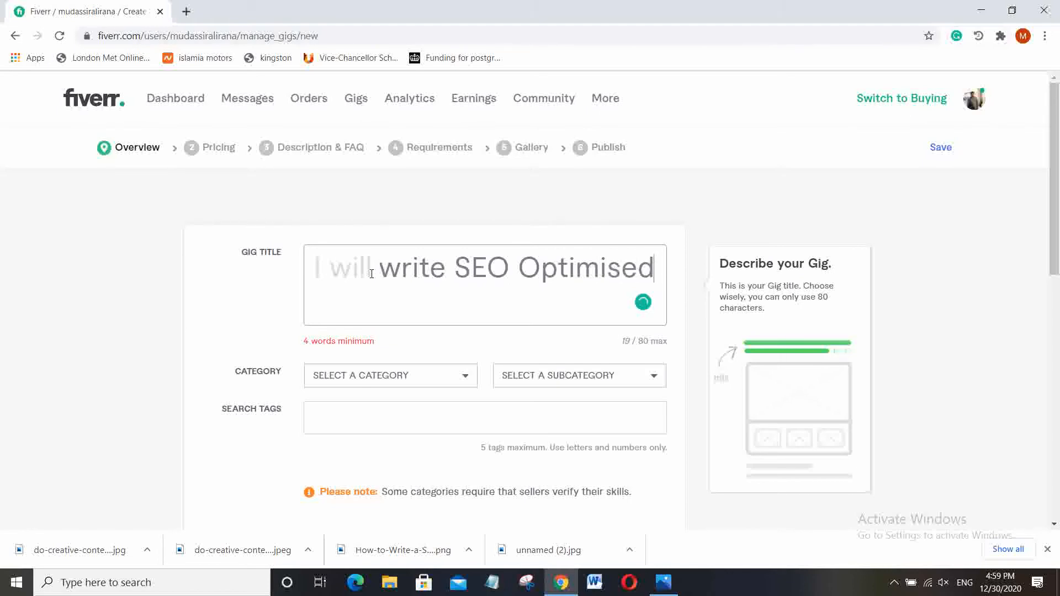
type("Con")
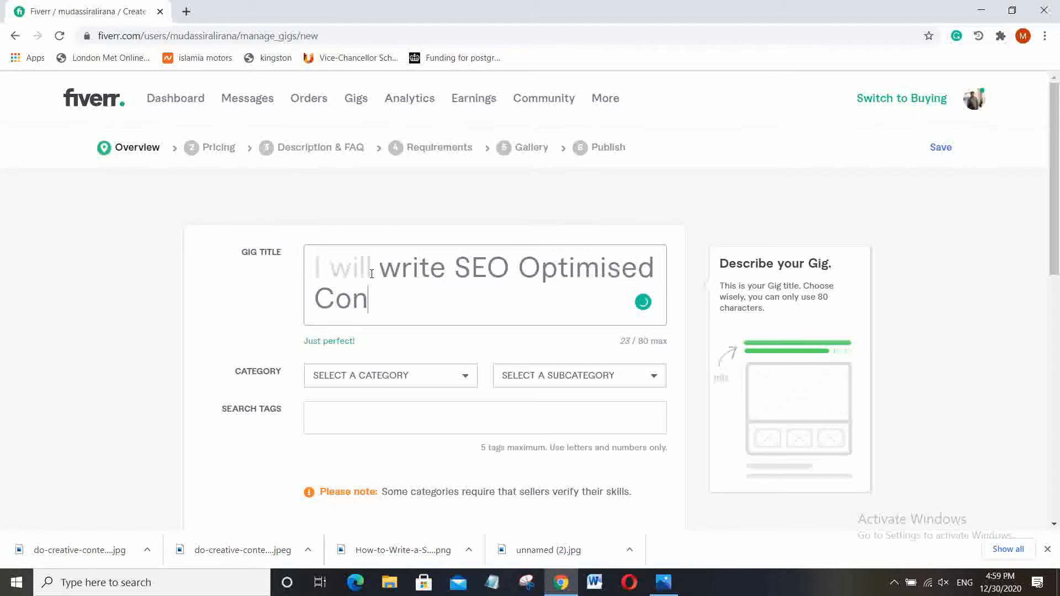
type("tent")
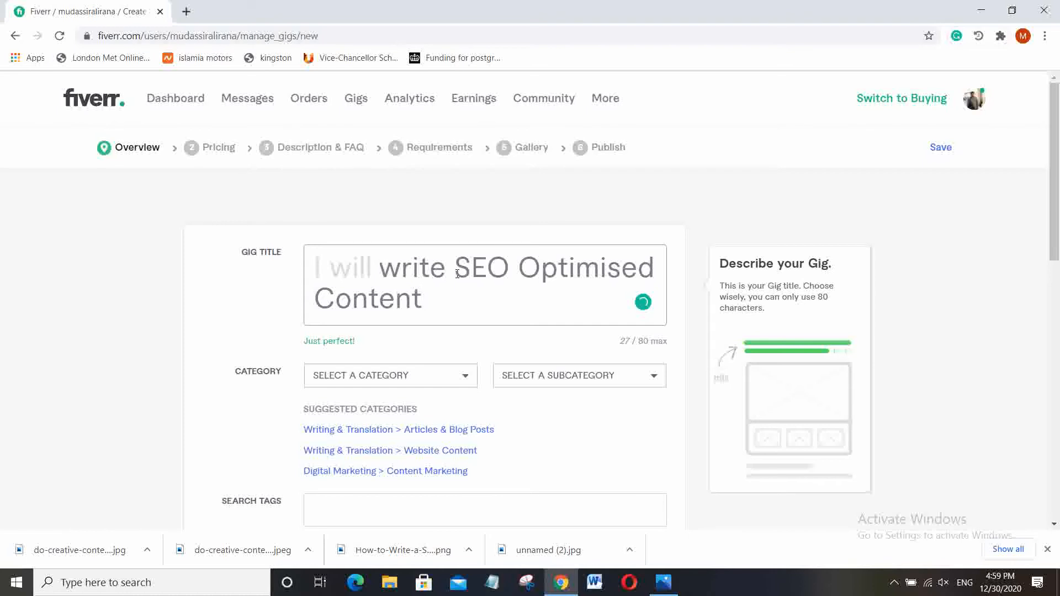
type("\\")
key("BackSpace")
key("BackSpace")
key("BackSpace")
key("BackSpace")
key("BackSpace")
key("BackSpace")
key("BackSpace")
key("BackSpace")
key("BackSpace")
key("BackSpace")
key("BackSpace")
key("BackSpace")
key("BackSpace")
key("BackSpace")
key("BackSpace")
key("BackSpace")
key("BackSpace")
key("BackSpace")
key("BackSpace")
key("BackSpace")
key("BackSpace")
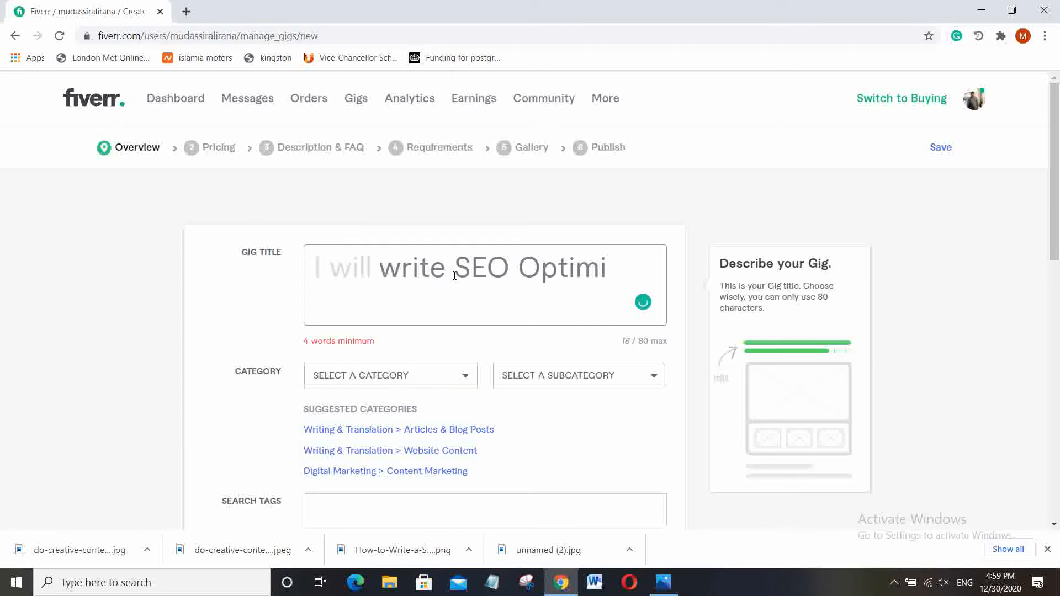
Enter "do creative content writing" as the gig title
type("do ")
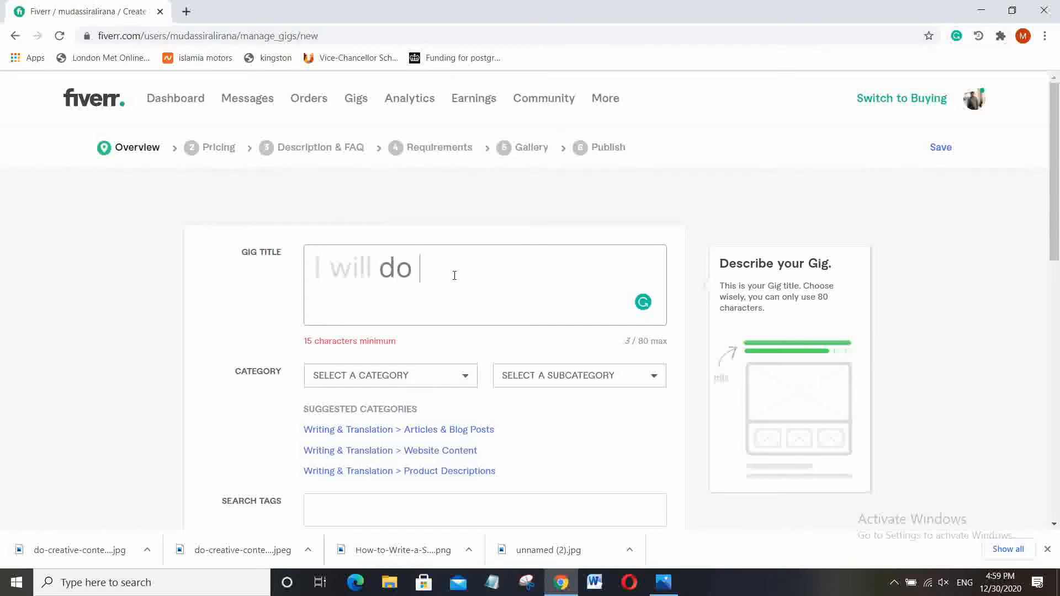
type("creative co")
type("nt")
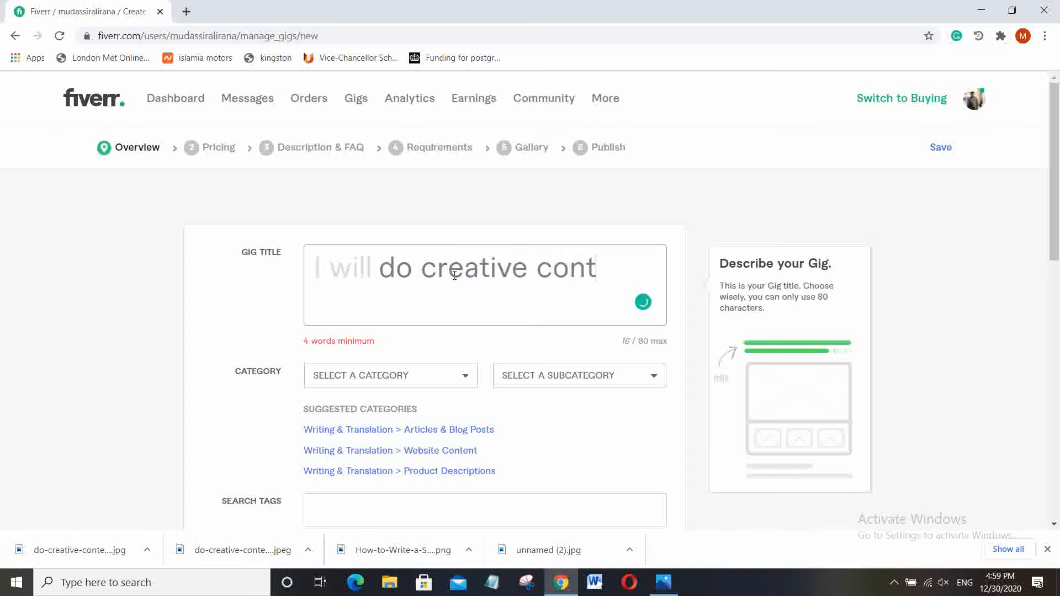
type("ent writing")
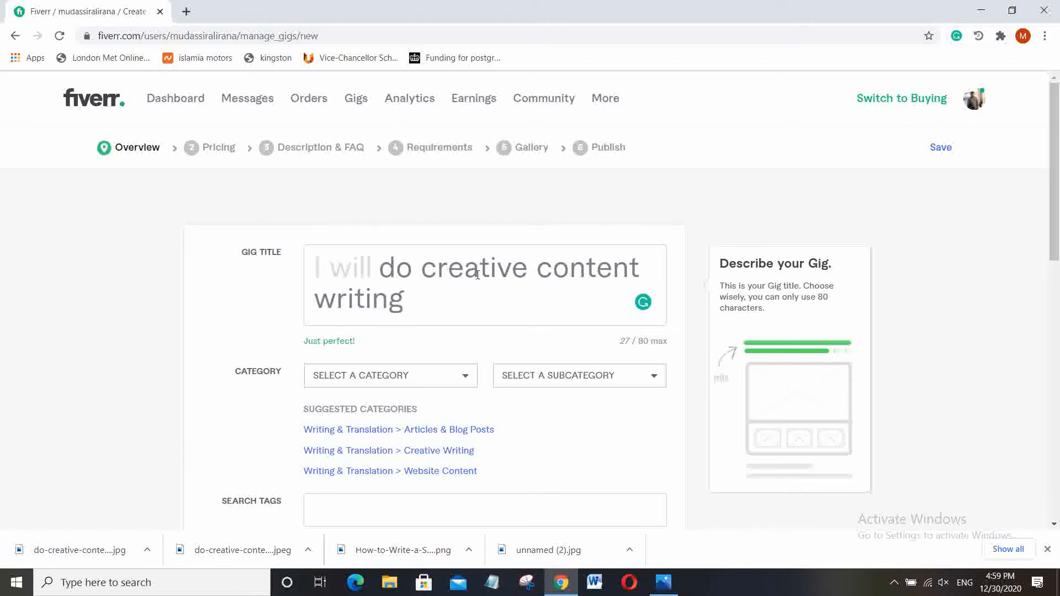
Choose the suggested category Writing & Translation > Creative Writing for the gig
left_click(463, 381)
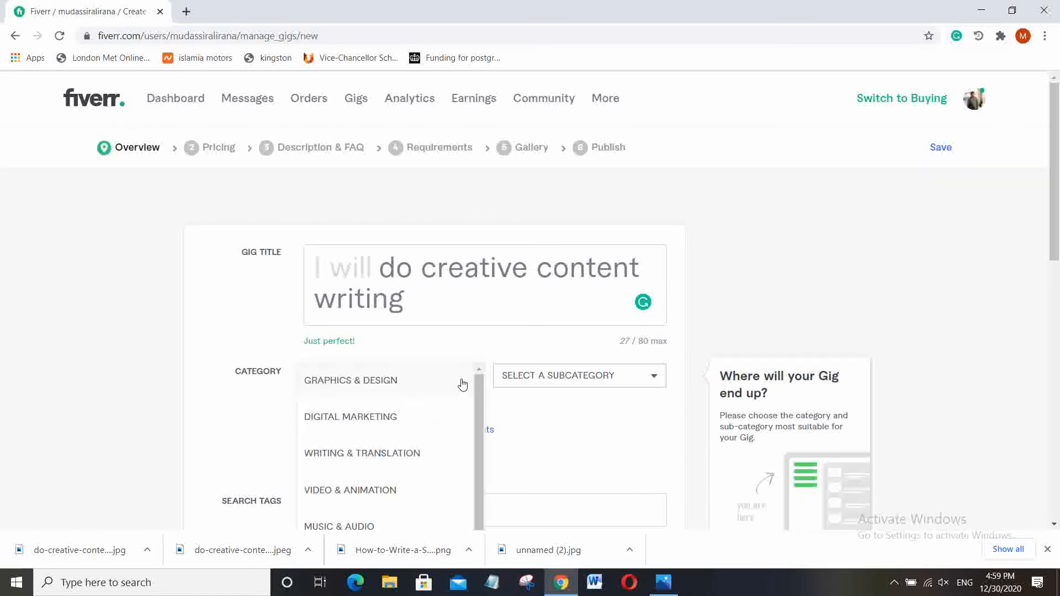
left_click(486, 341)
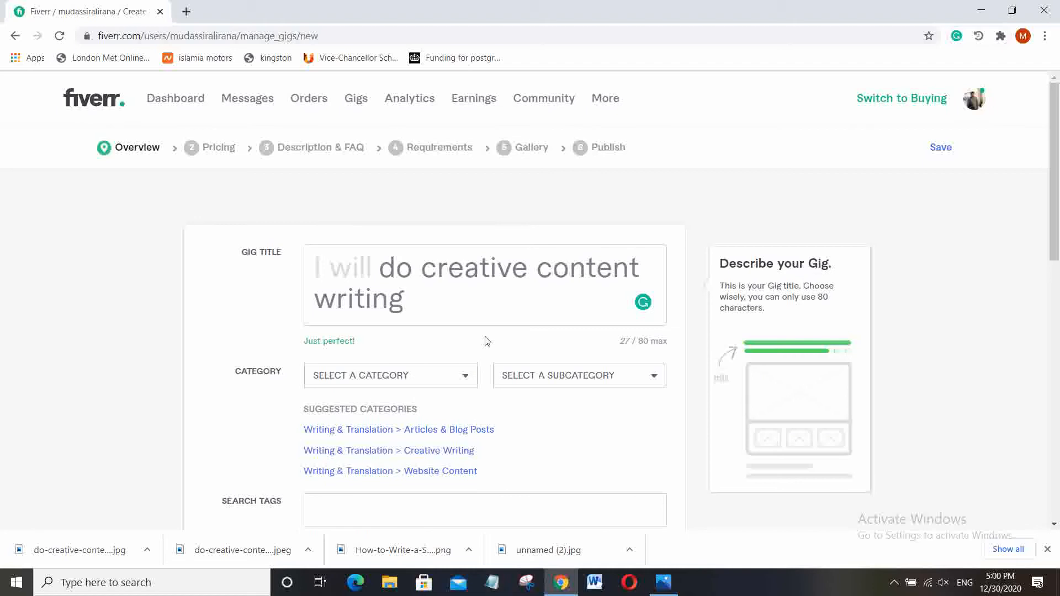
scroll(485, 341, "down", 2)
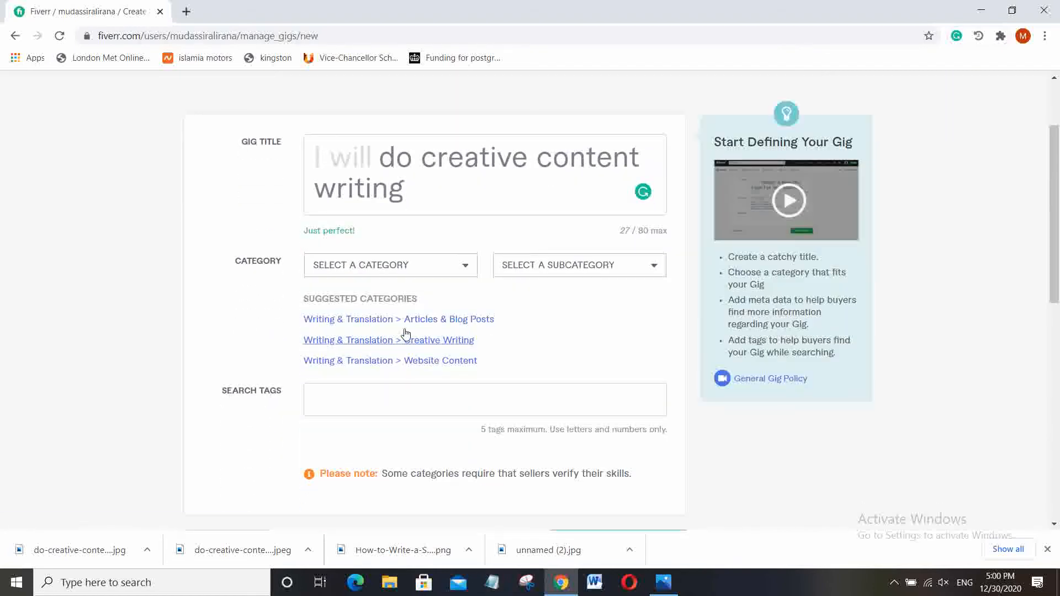
left_click(360, 341)
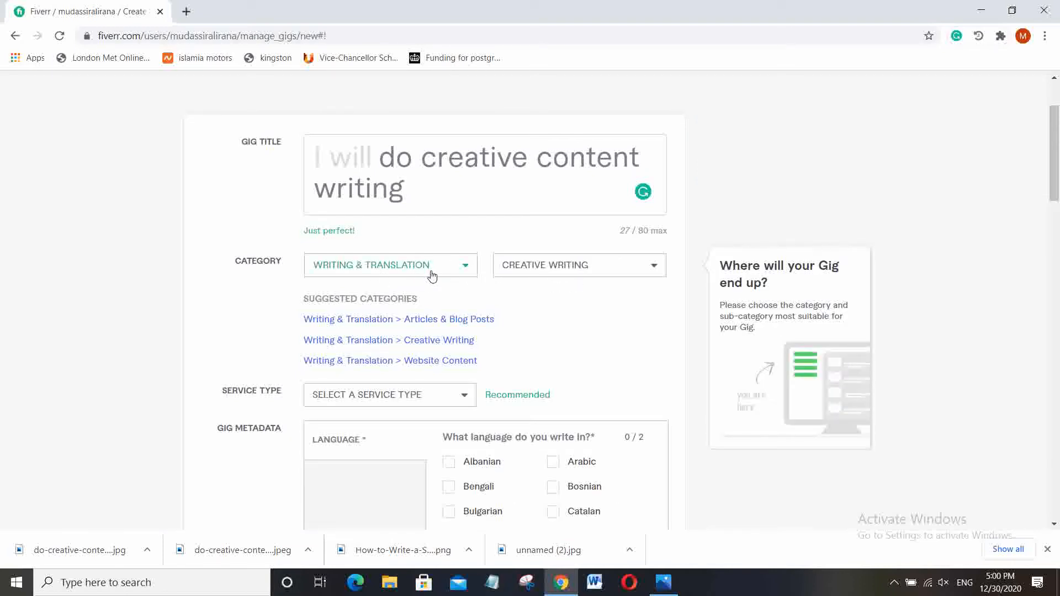
Change the gig's category to Writing & Translation with the subcategory Articles & Blog Posts
left_click(464, 270)
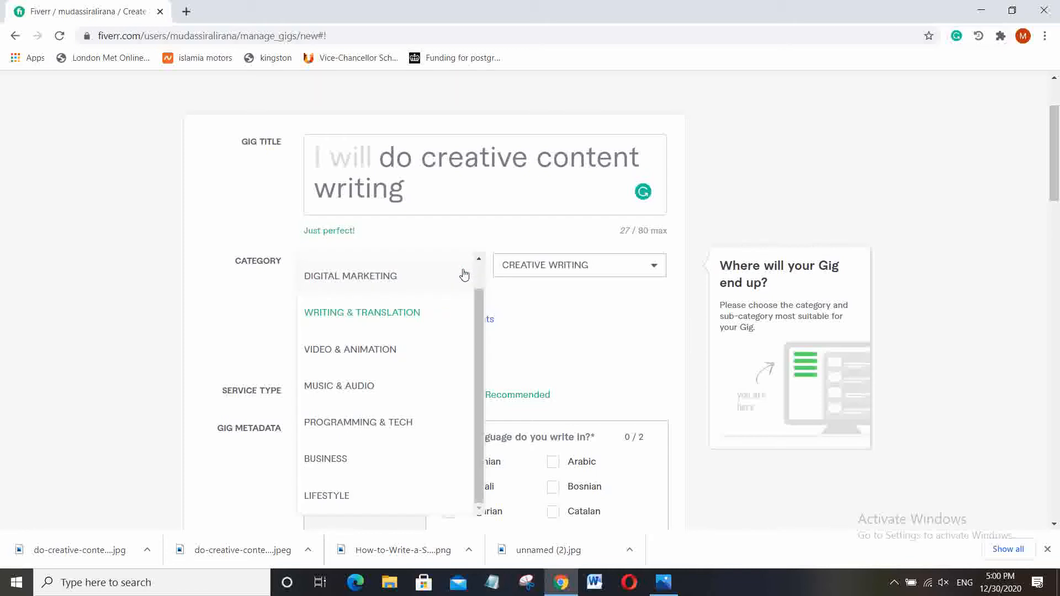
scroll(395, 385, "down", 3)
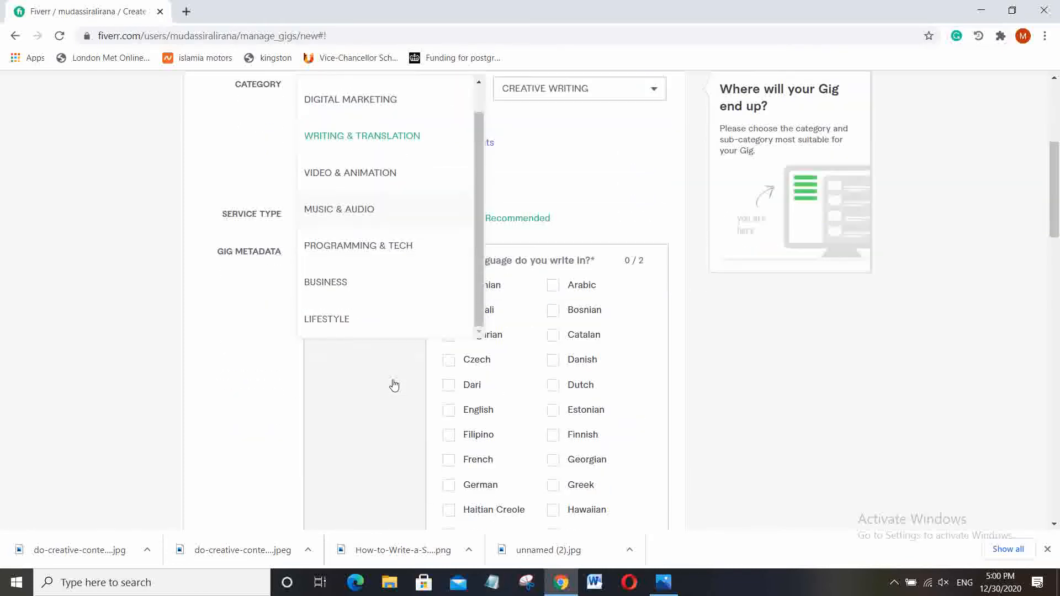
scroll(367, 157, "up", 1)
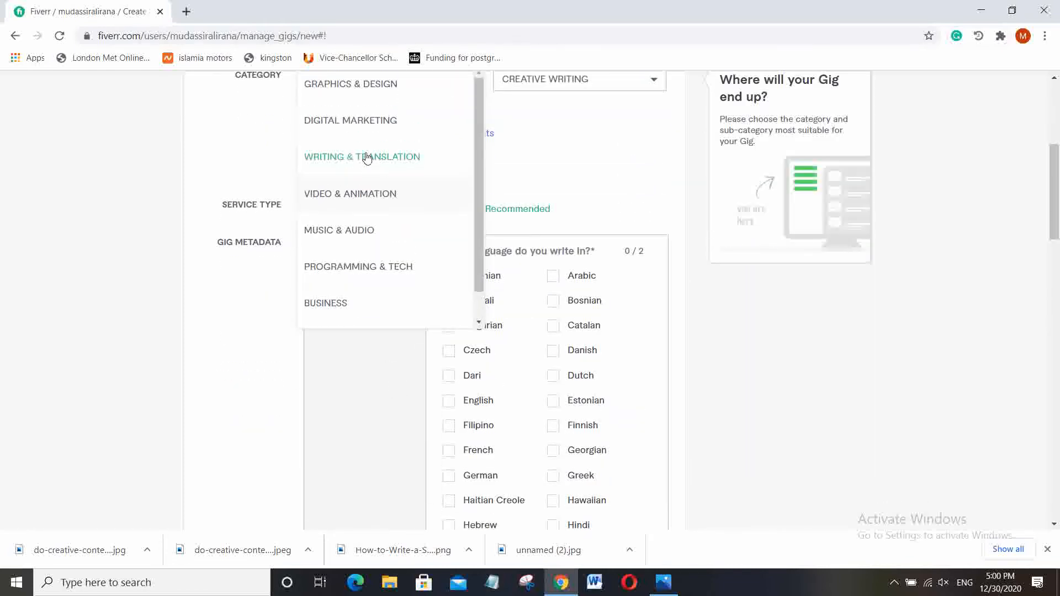
left_click(367, 158)
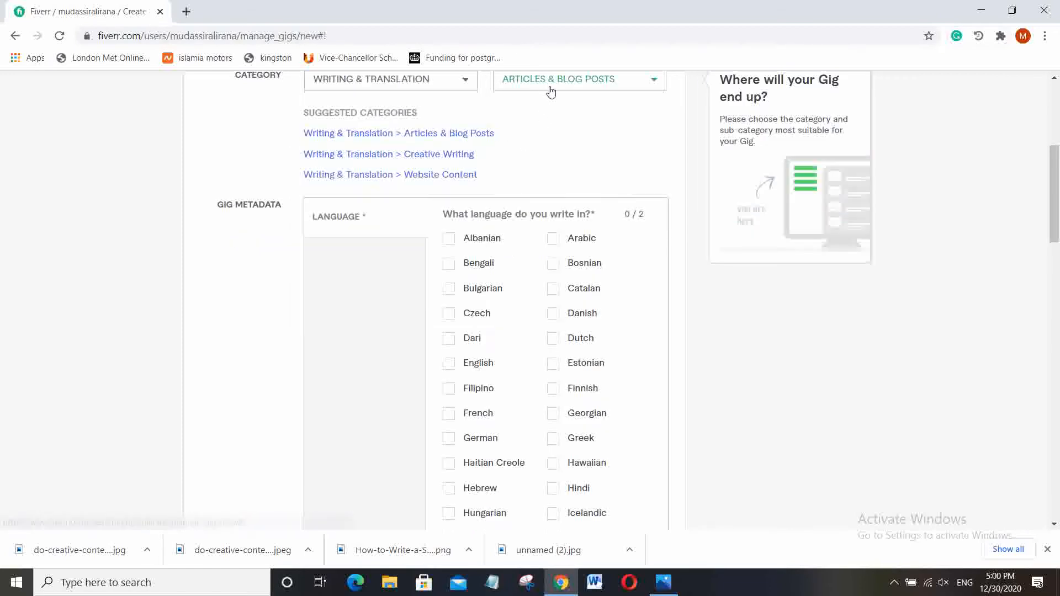
scroll(516, 114, "up", 2)
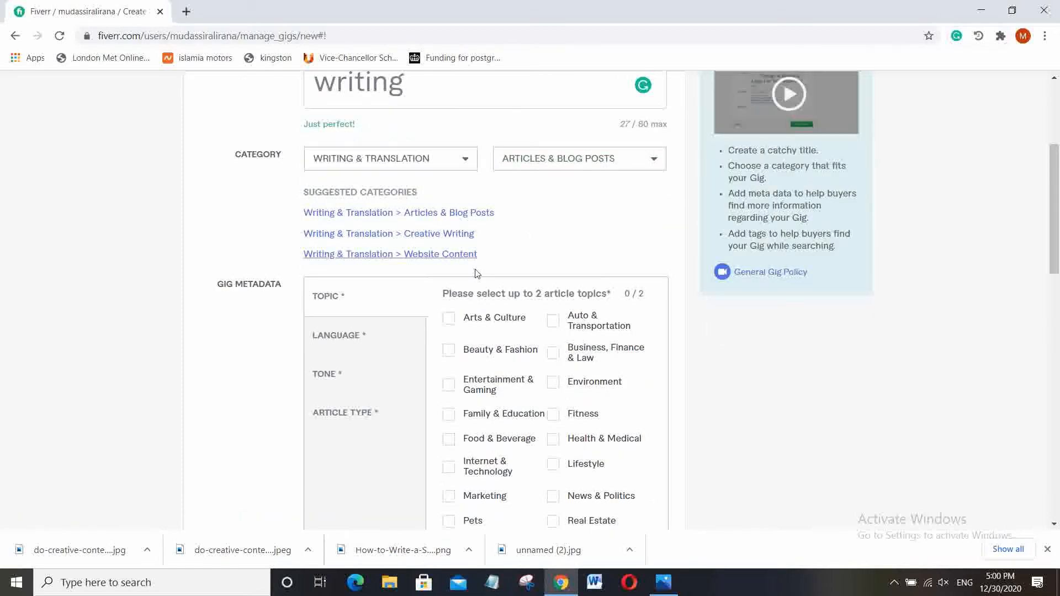
left_click(445, 233)
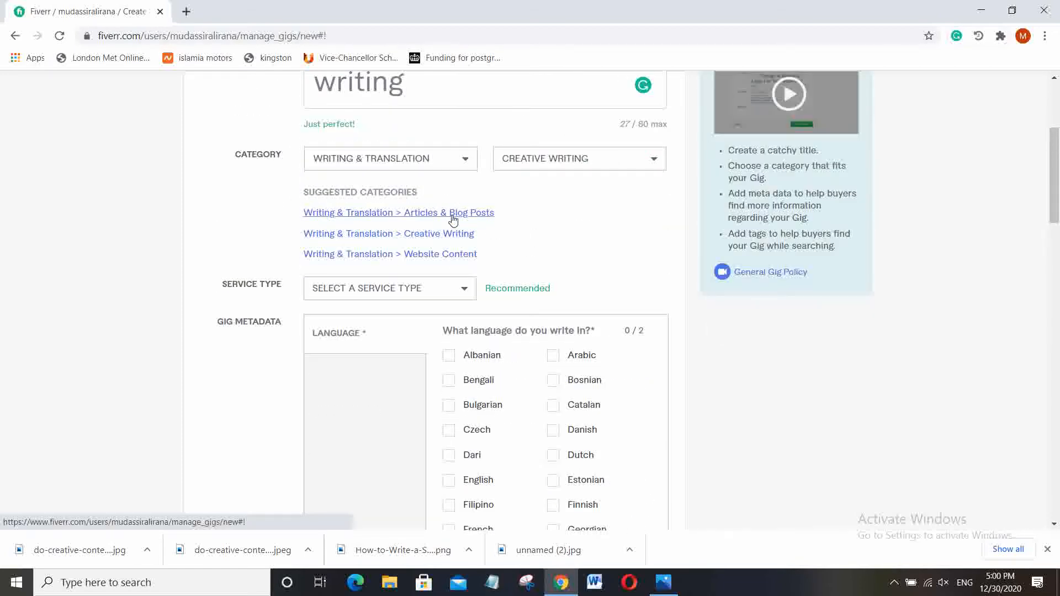
left_click(452, 215)
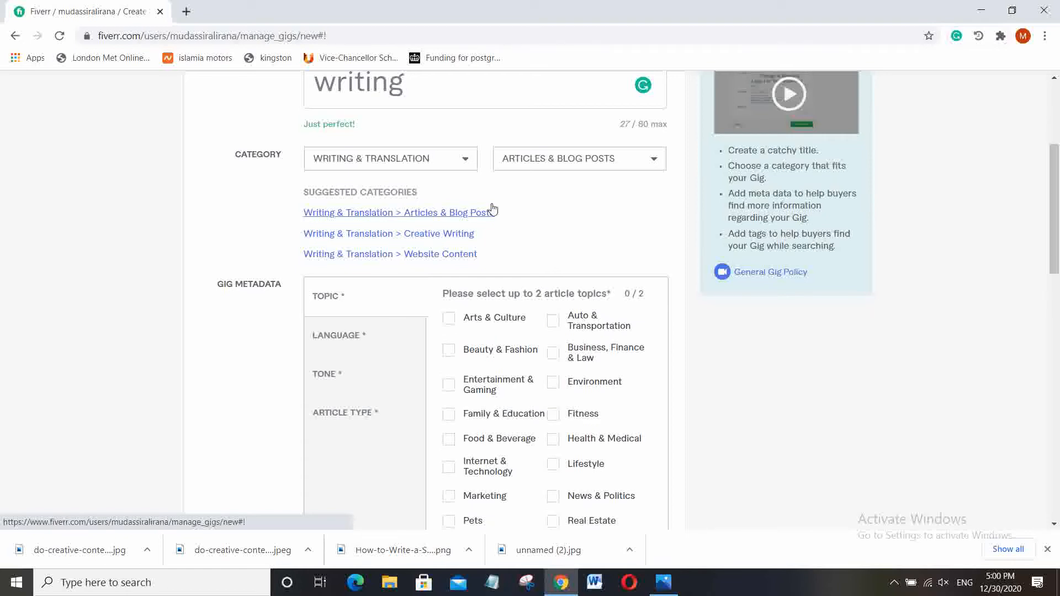
Select Health & Medical and Science as the article topics in the gig metadata
scroll(573, 236, "down", 2)
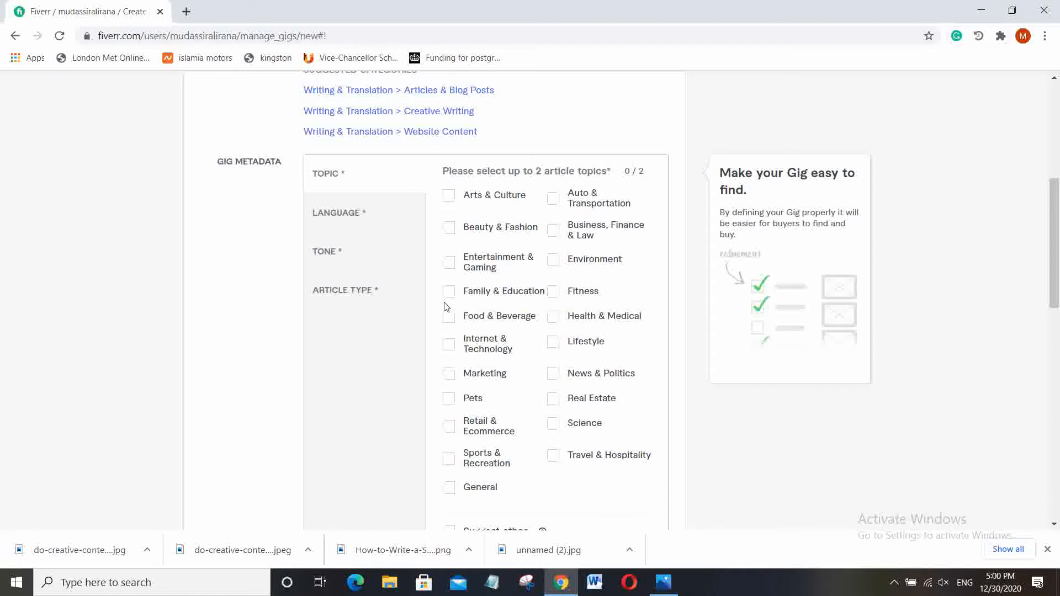
left_click(555, 319)
left_click(553, 423)
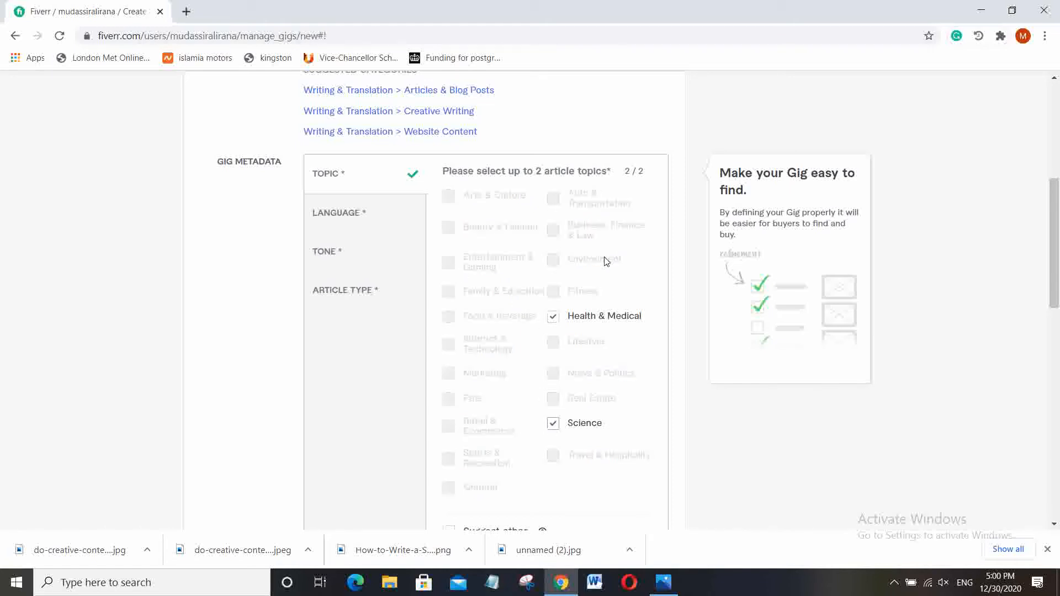
Select English, Urdu and Punjabi as the writing languages in the gig metadata
left_click(345, 215)
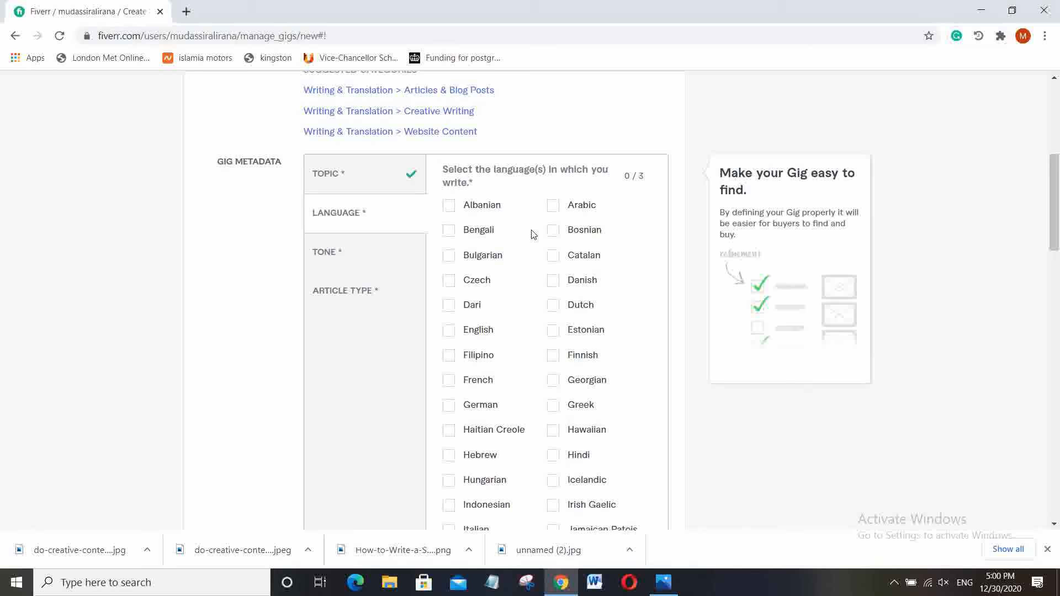
scroll(533, 234, "down", 1)
left_click(473, 307)
scroll(524, 306, "down", 1)
scroll(524, 306, "down", 8)
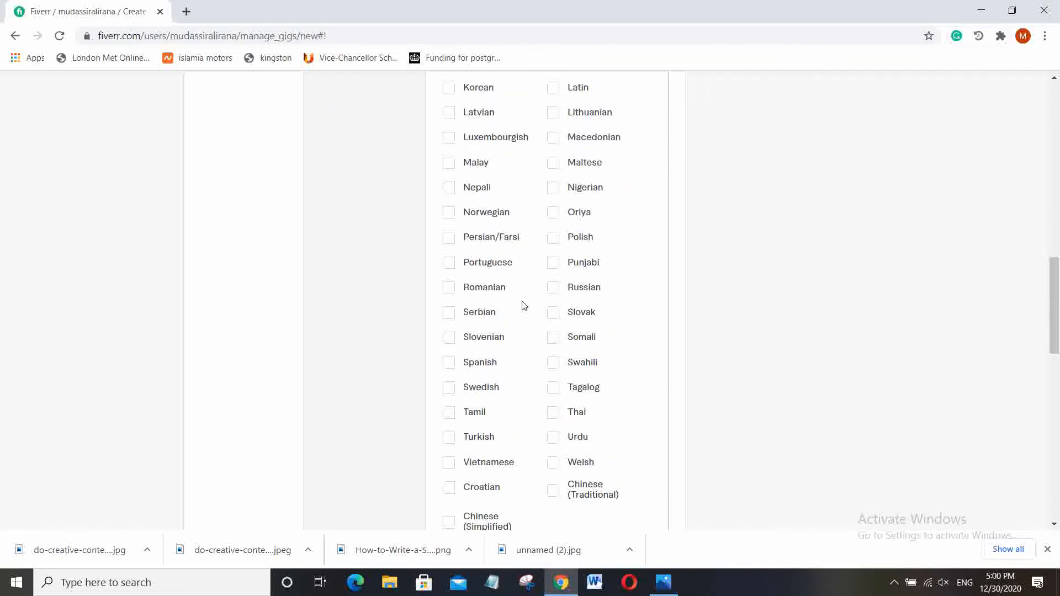
scroll(523, 305, "down", 3)
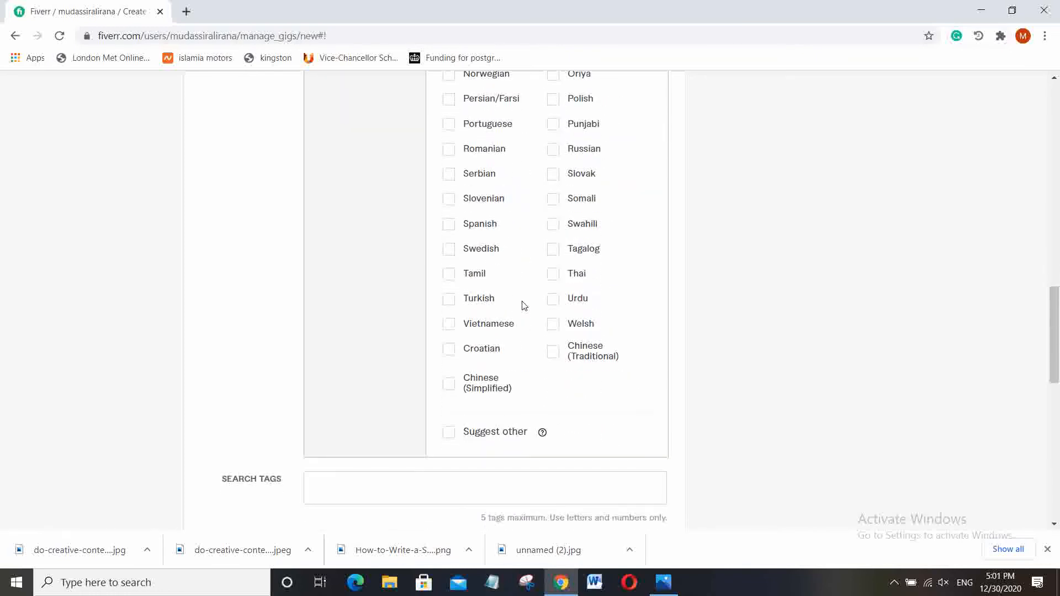
left_click(554, 301)
scroll(585, 299, "up", 1)
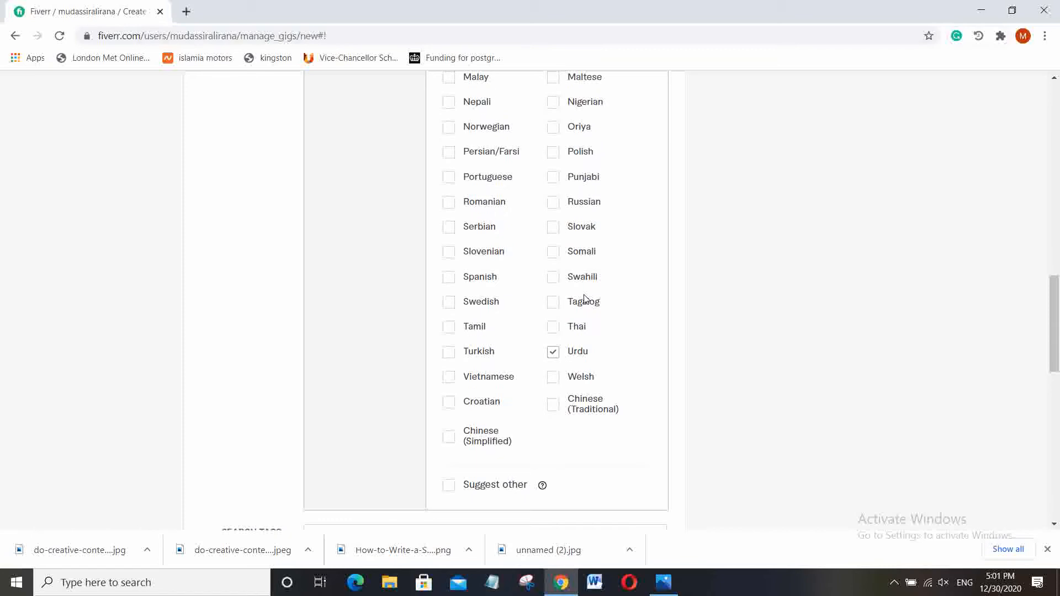
left_click(553, 184)
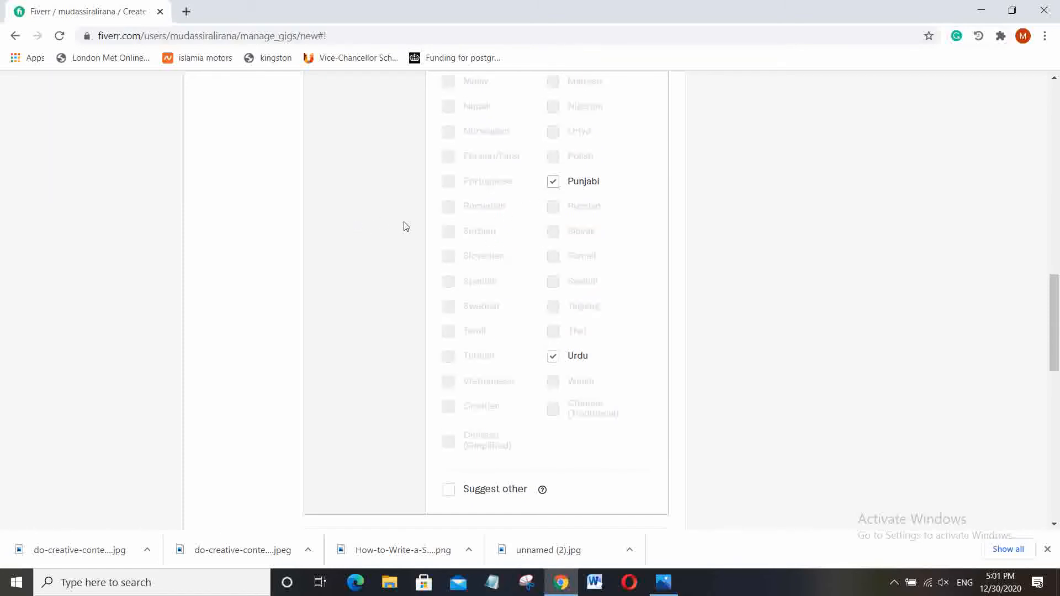
Set the article's tone of voice to Professional/formal and Conversational in the gig metadata
scroll(406, 227, "up", 12)
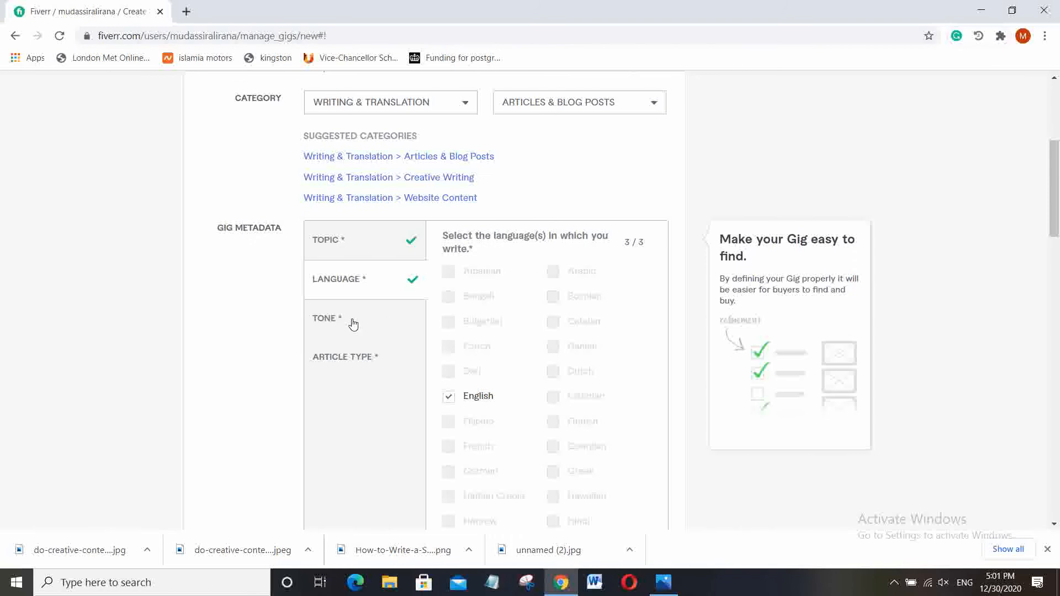
left_click(353, 325)
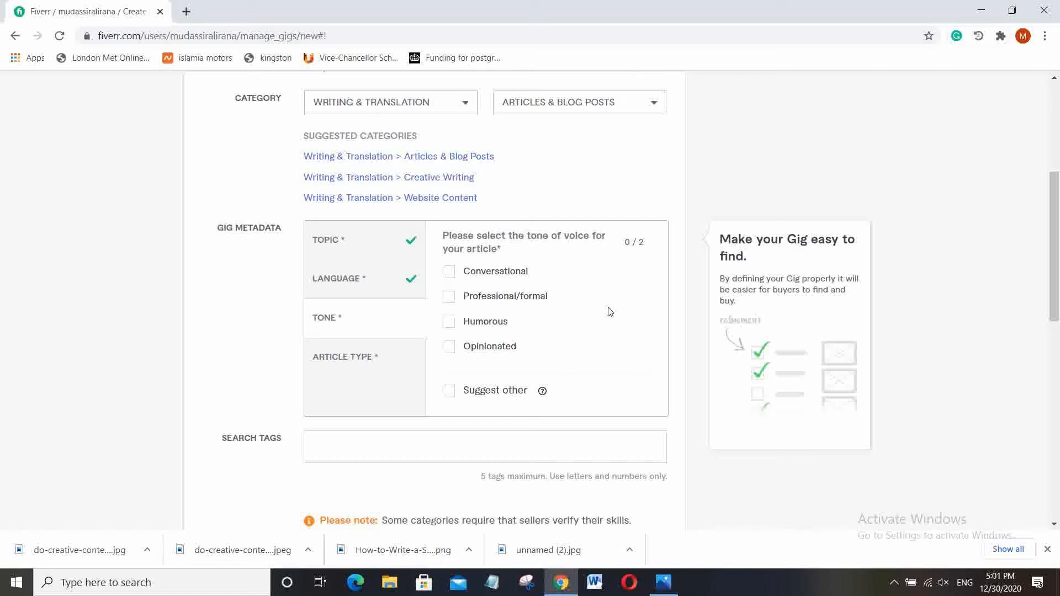
left_click(459, 297)
left_click(452, 274)
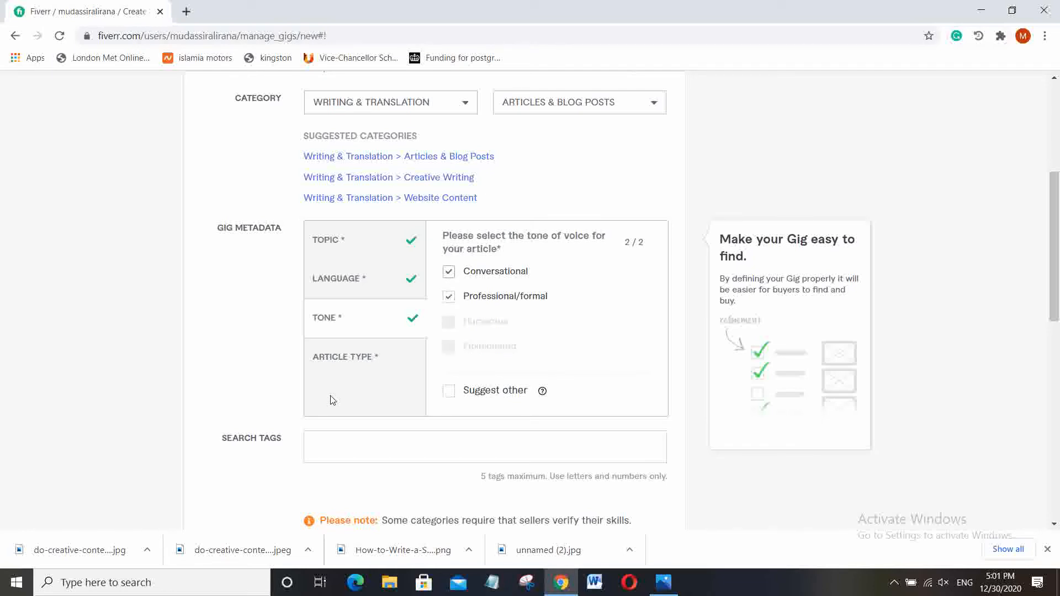
Select Long-form article, Instructional/how-to and News story as the article types in the gig metadata
left_click(367, 360)
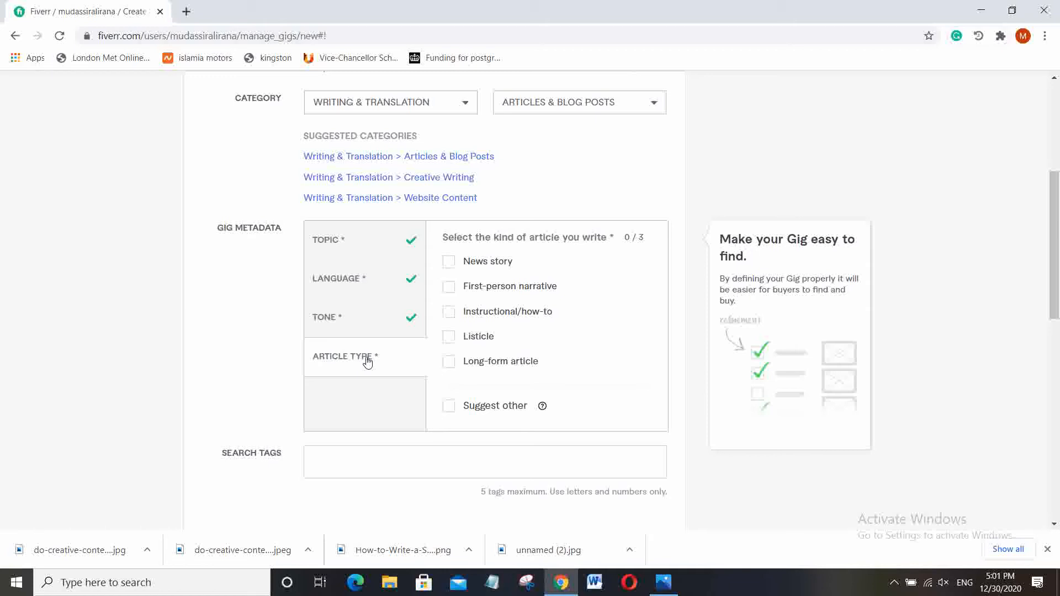
left_click(447, 366)
left_click(473, 315)
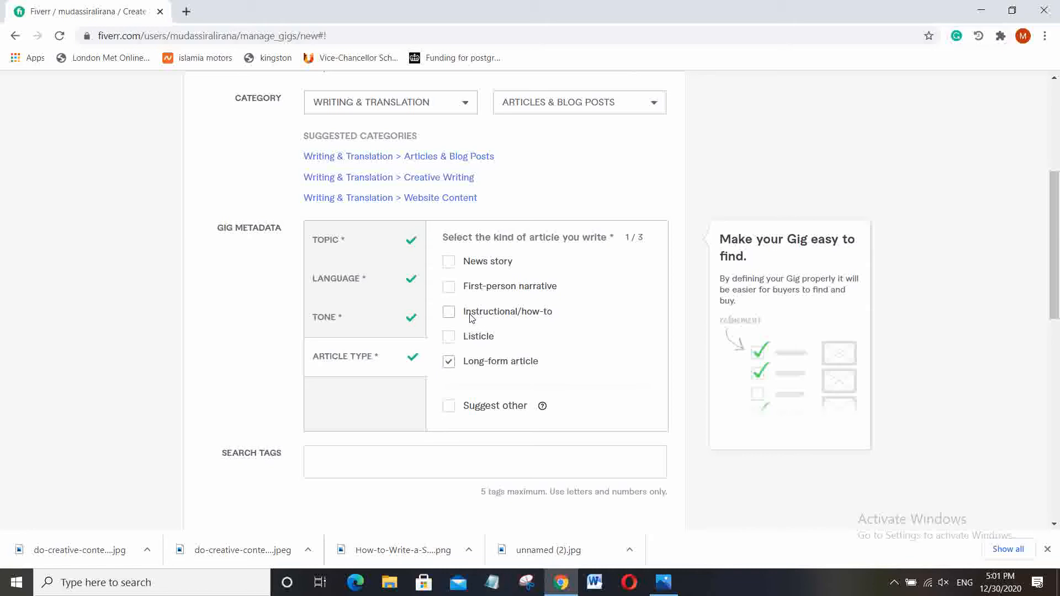
left_click(450, 264)
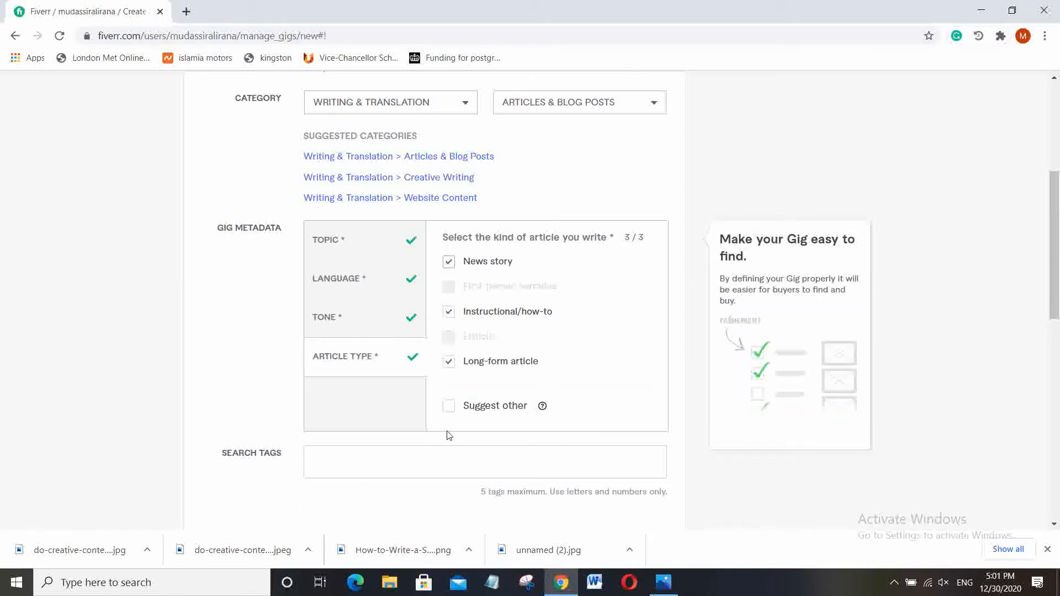
Add the search tags Writing, Creative writing, Blog Posts and Article Writing, and save the overview to continue to pricing
left_click(438, 455)
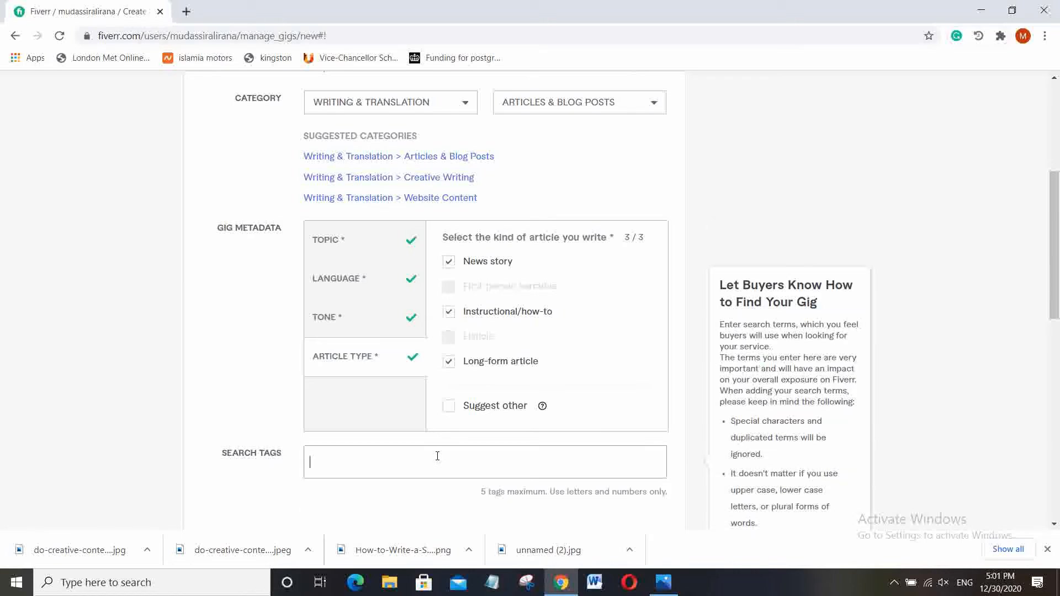
scroll(438, 455, "down", 3)
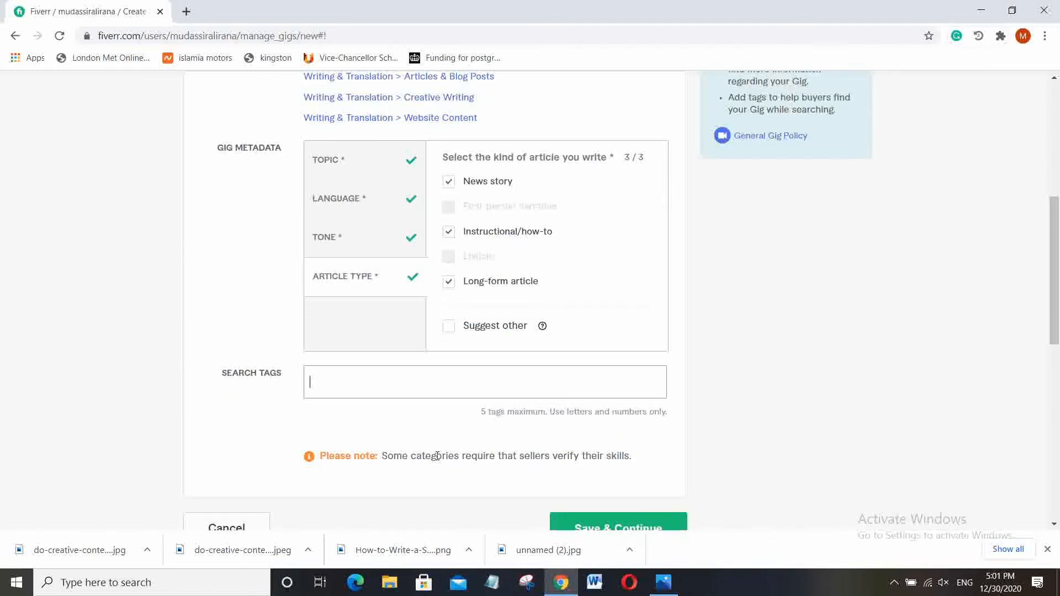
type("Writing")
key("Return")
type("Creative writing")
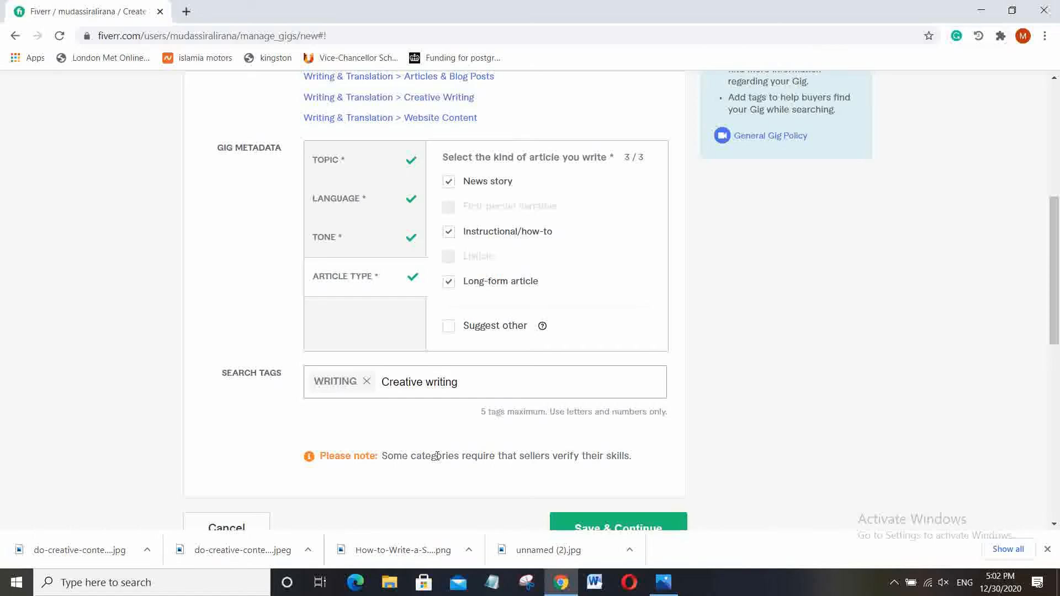
key("Return")
type("Blog")
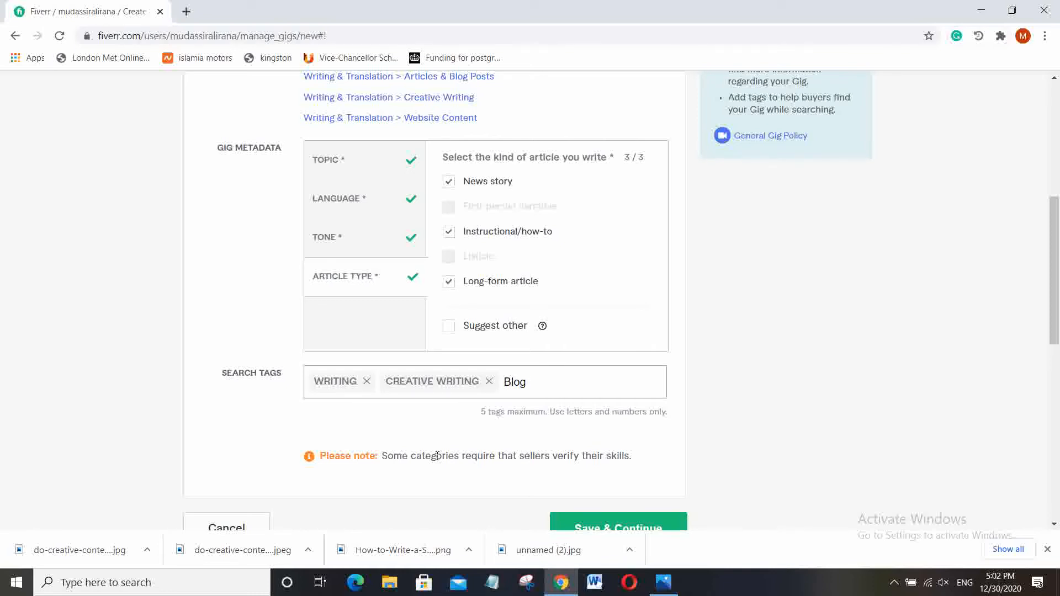
type(" Posts")
key("Return")
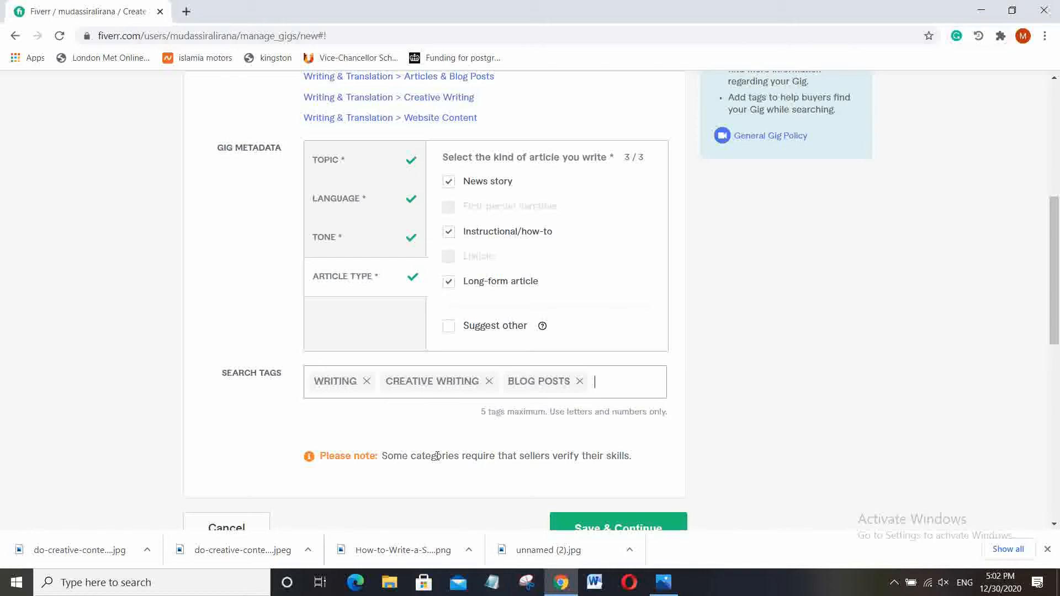
type("Article Writing")
key("Return")
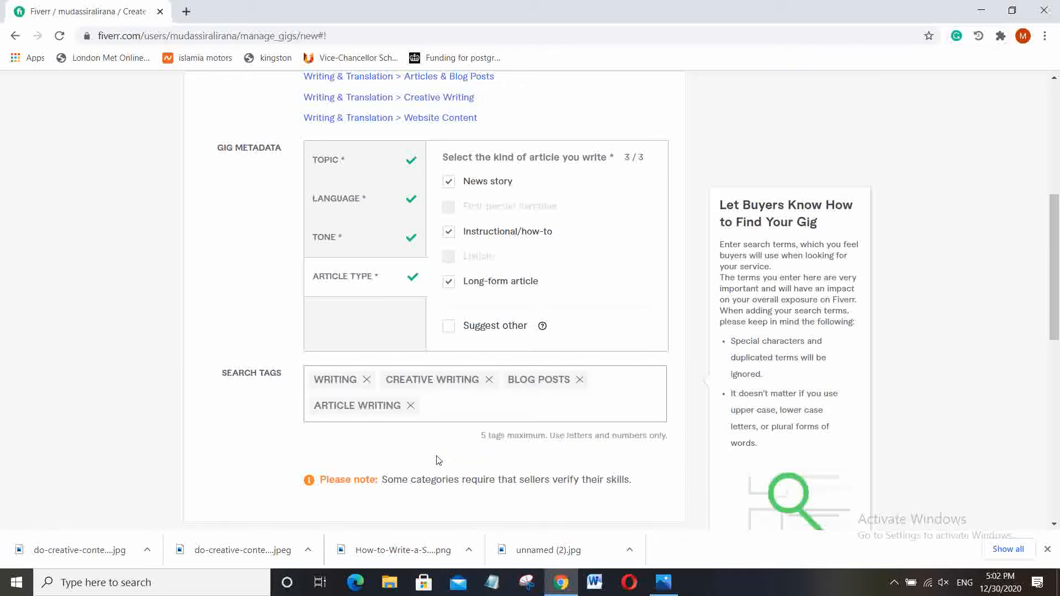
scroll(398, 435, "down", 2)
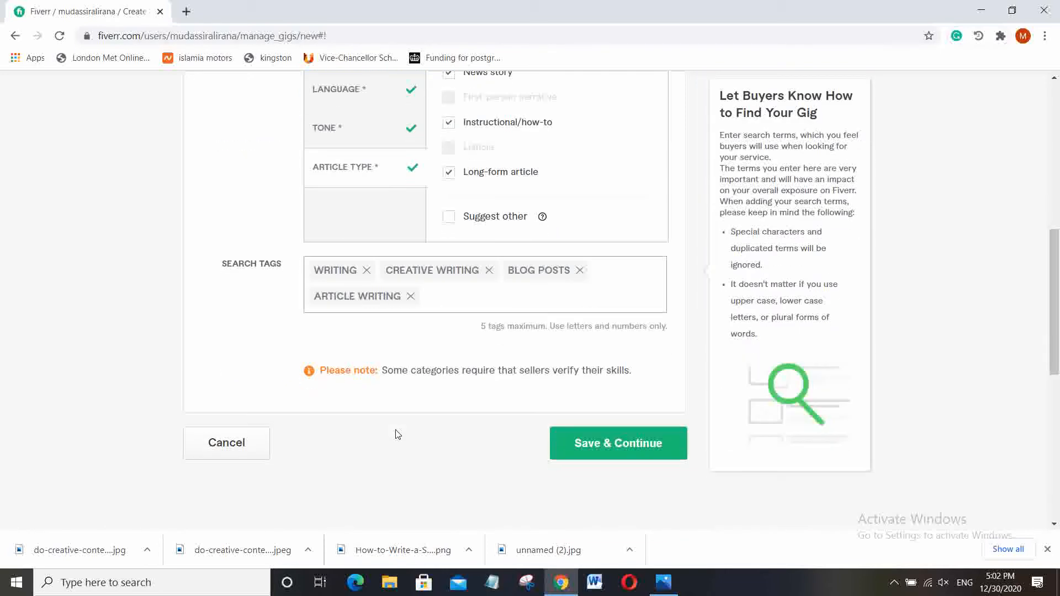
left_click(645, 442)
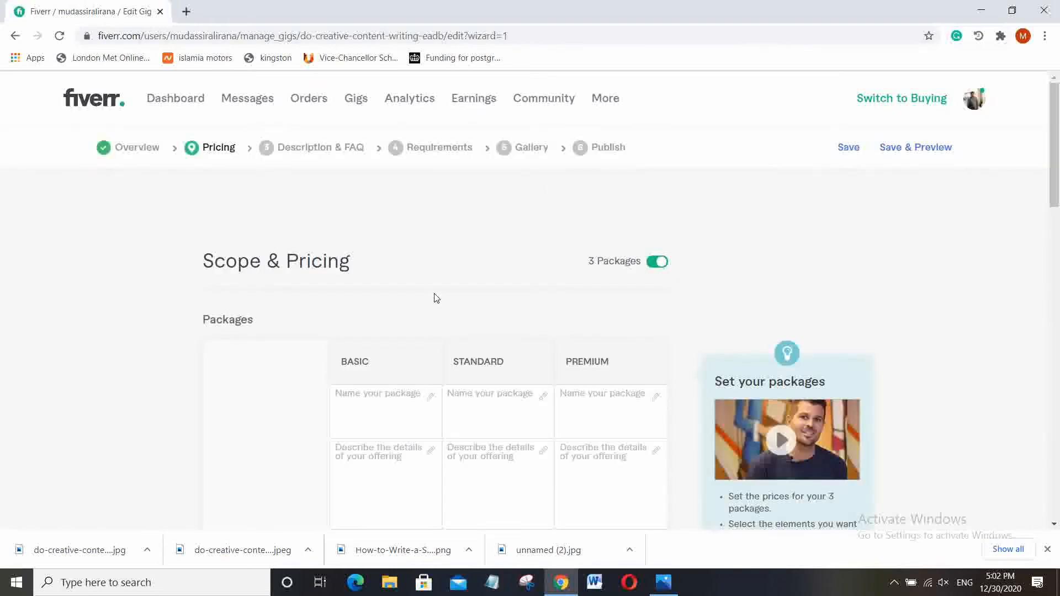
Name the Basic, Standard and Premium packages Standard, Premium and Ultra Premium respectively
scroll(436, 298, "down", 3)
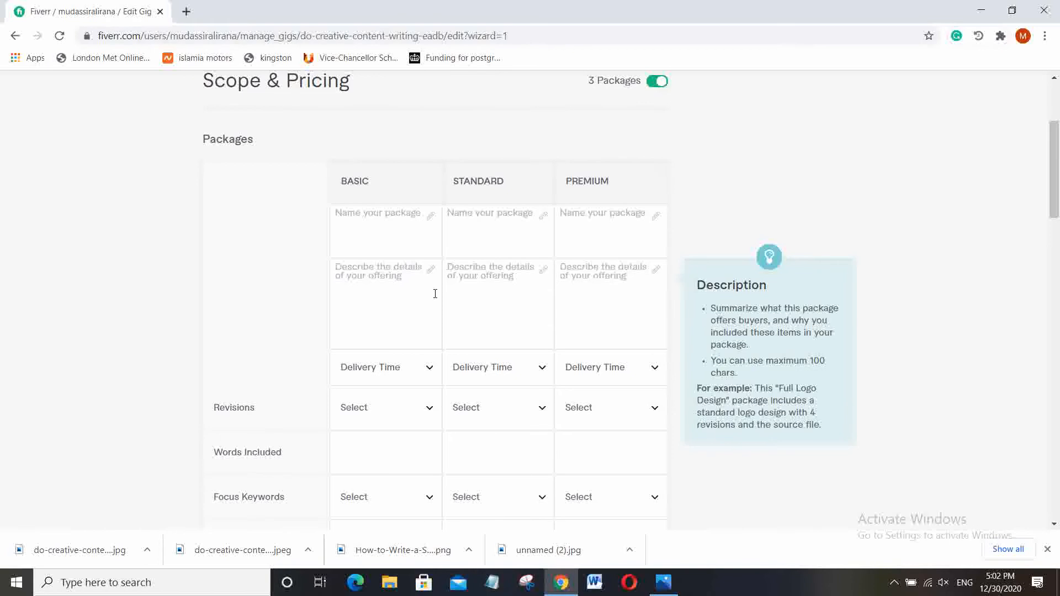
left_click(361, 215)
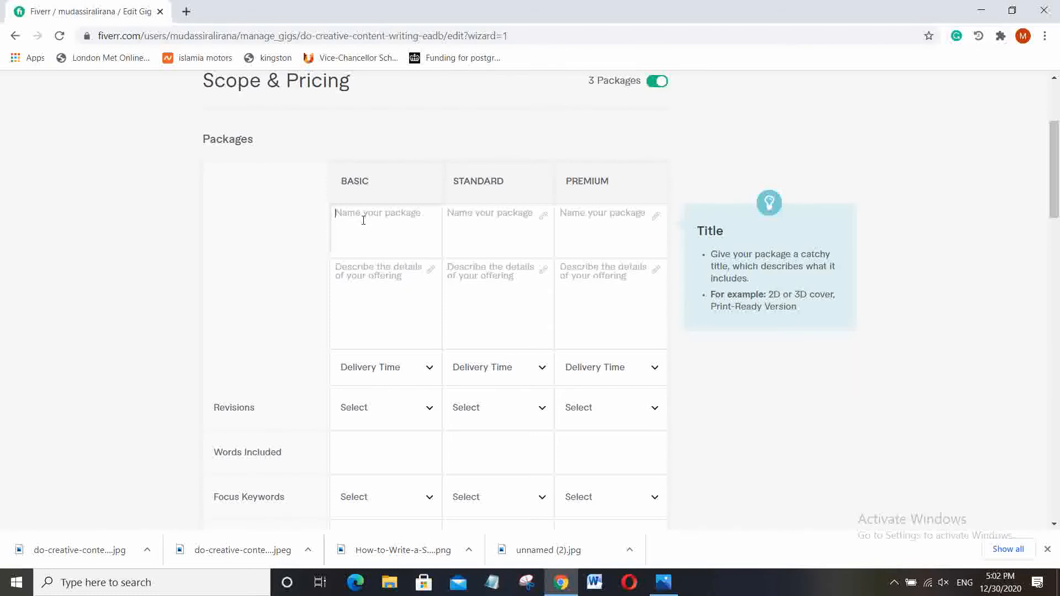
type("Standard")
key("Tab")
type("Premium")
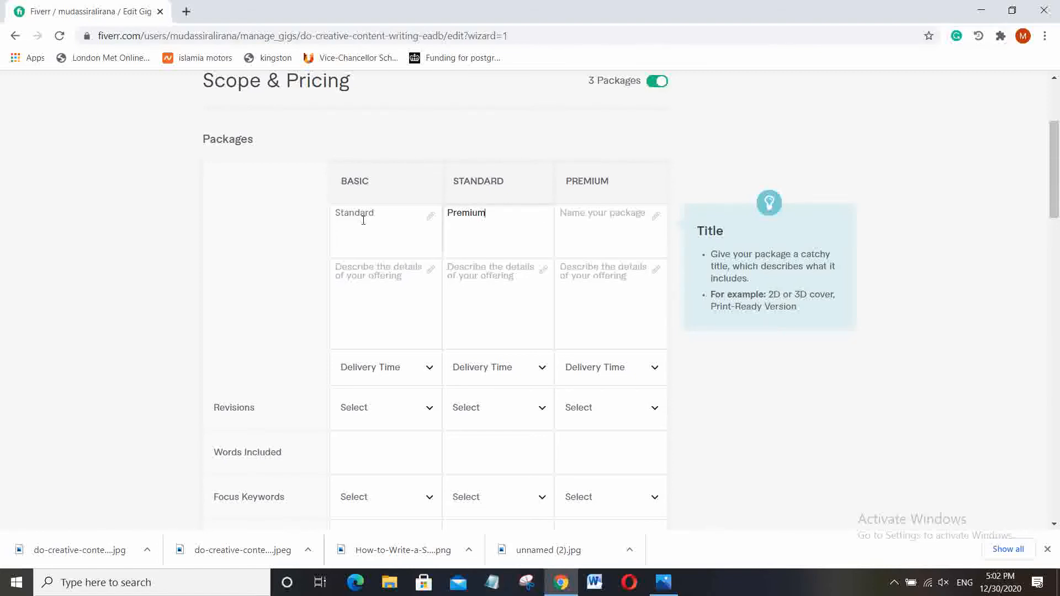
key("Tab")
type("Ultra")
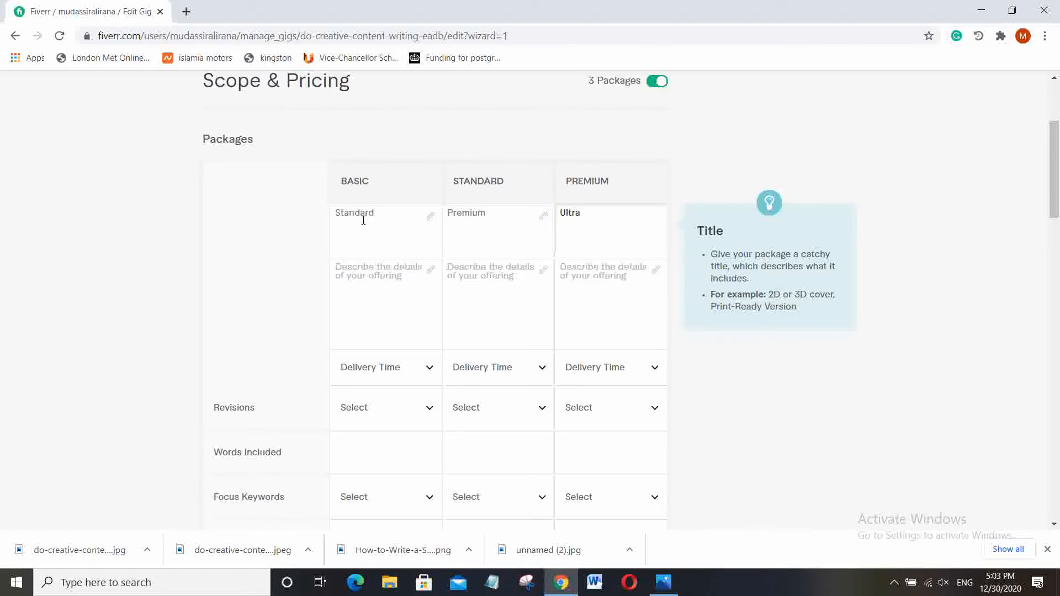
type("Premium")
Describe the Basic package's offering as "I will write 500 words."
left_click(375, 277)
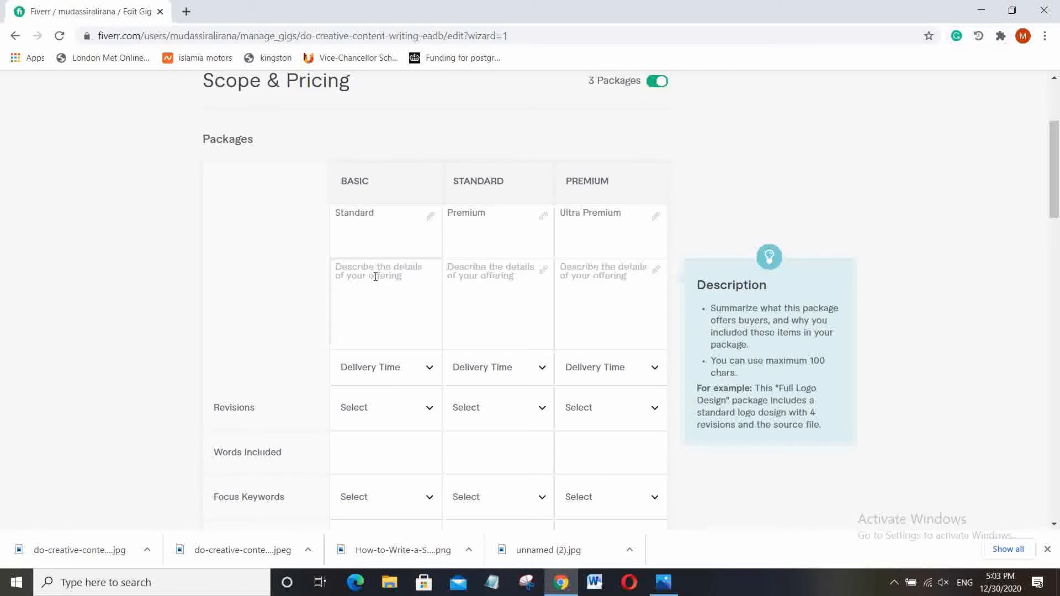
type("I will wrote")
key("BackSpace")
key("BackSpace")
key("BackSpace")
type("ite ")
type("500")
type(" wr")
type("ords")
Describe the Standard package as "I will write 1000 Words" and the Premium package as "I will write 1500 words"
left_click(483, 272)
type("I wi")
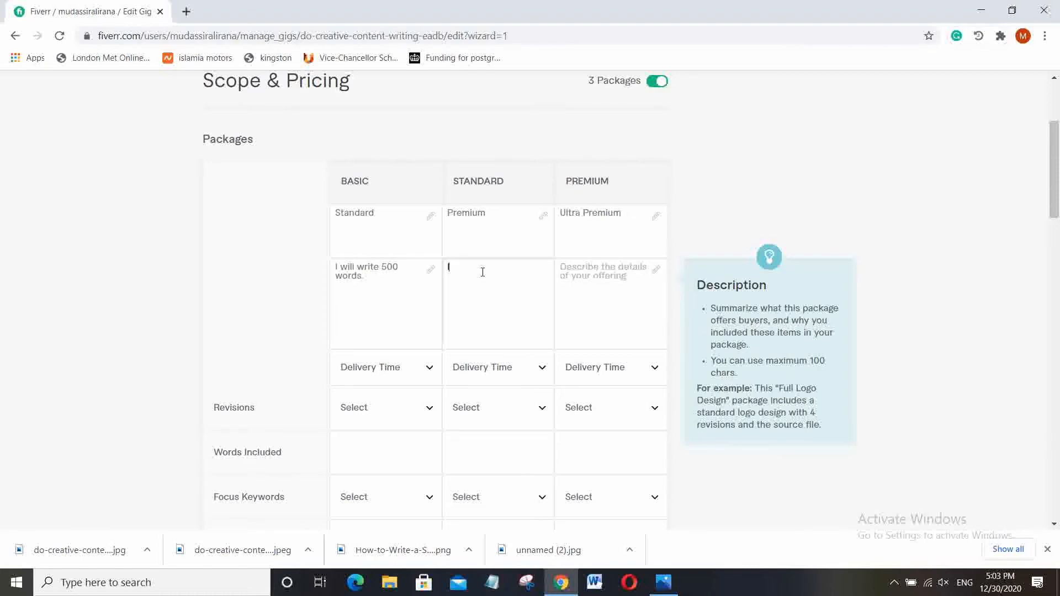
type("ll write 1000 Words")
left_click(586, 278)
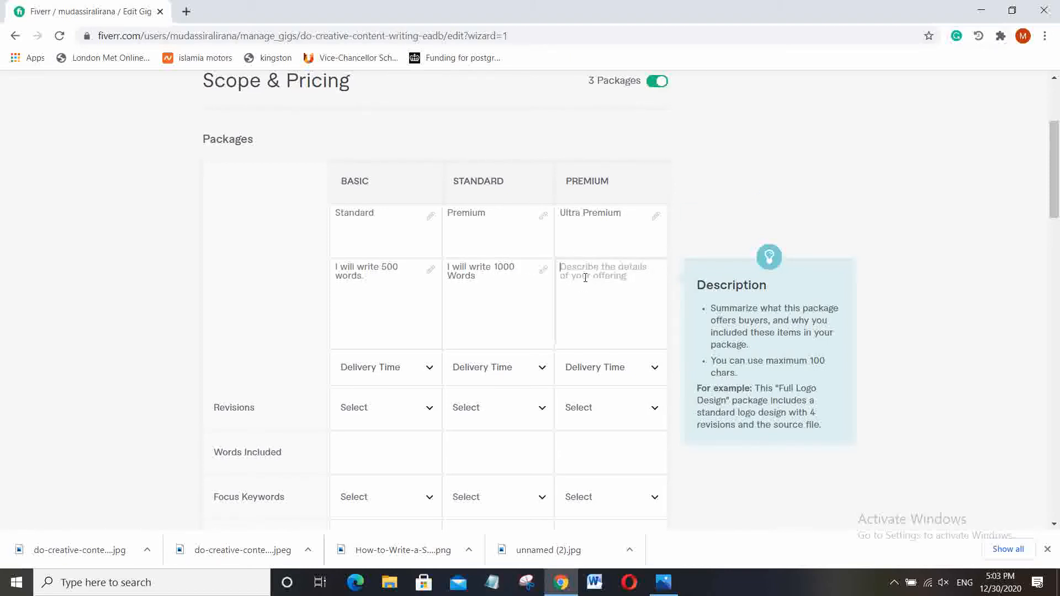
type("I will write 1500 words")
Set the delivery time of the Basic, Standard and Premium packages to 2 days Delivery
left_click(374, 368)
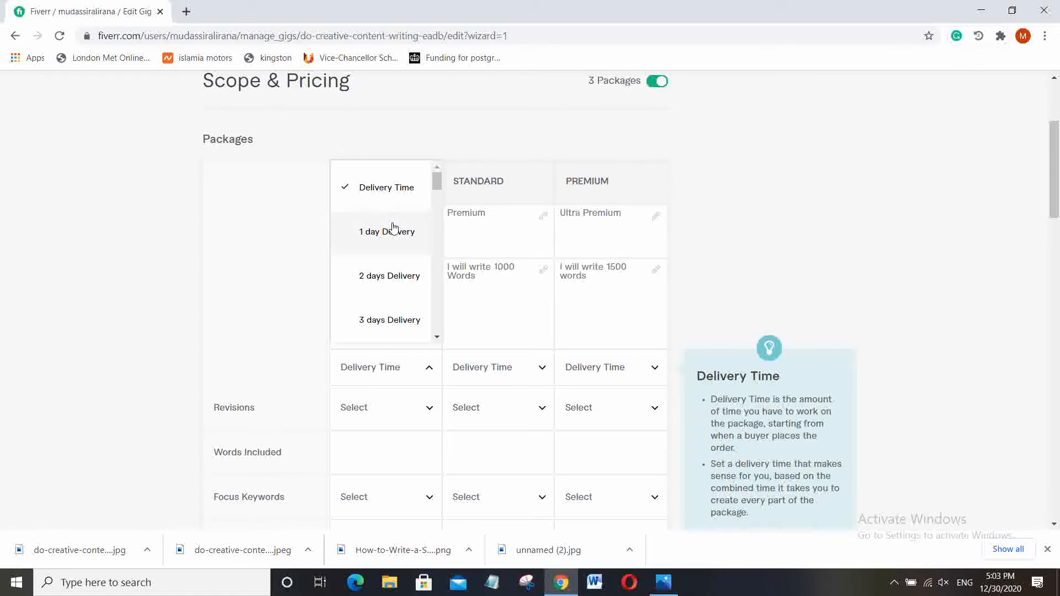
left_click(392, 271)
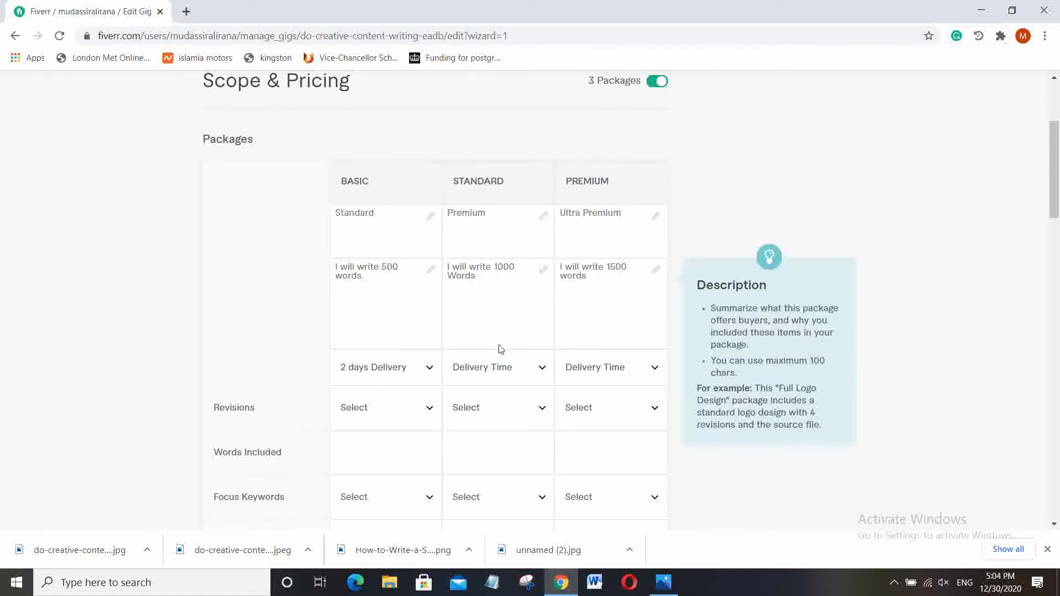
left_click(482, 374)
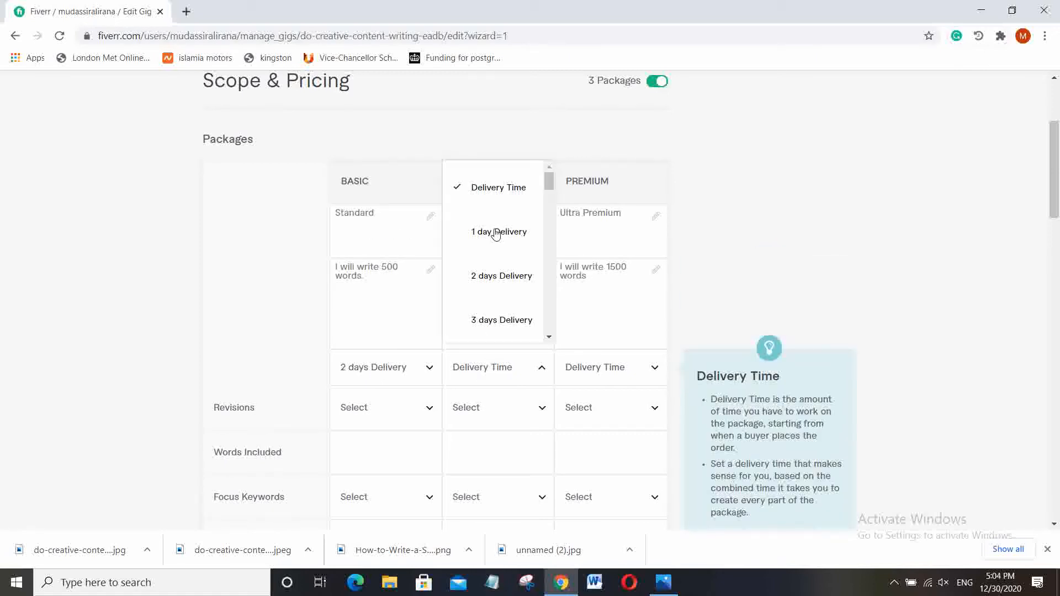
left_click(485, 274)
left_click(585, 373)
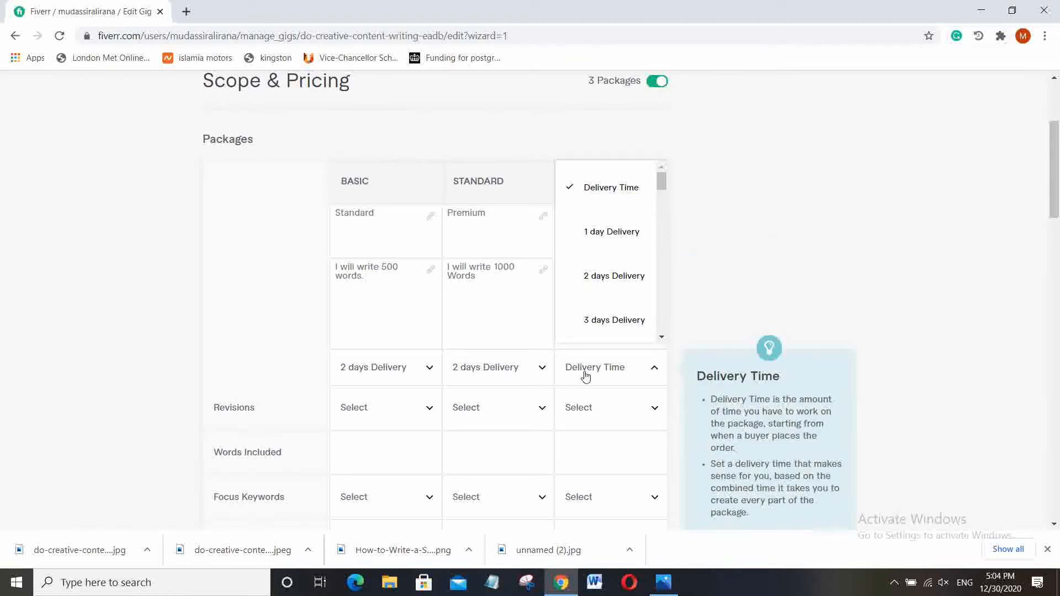
left_click(603, 277)
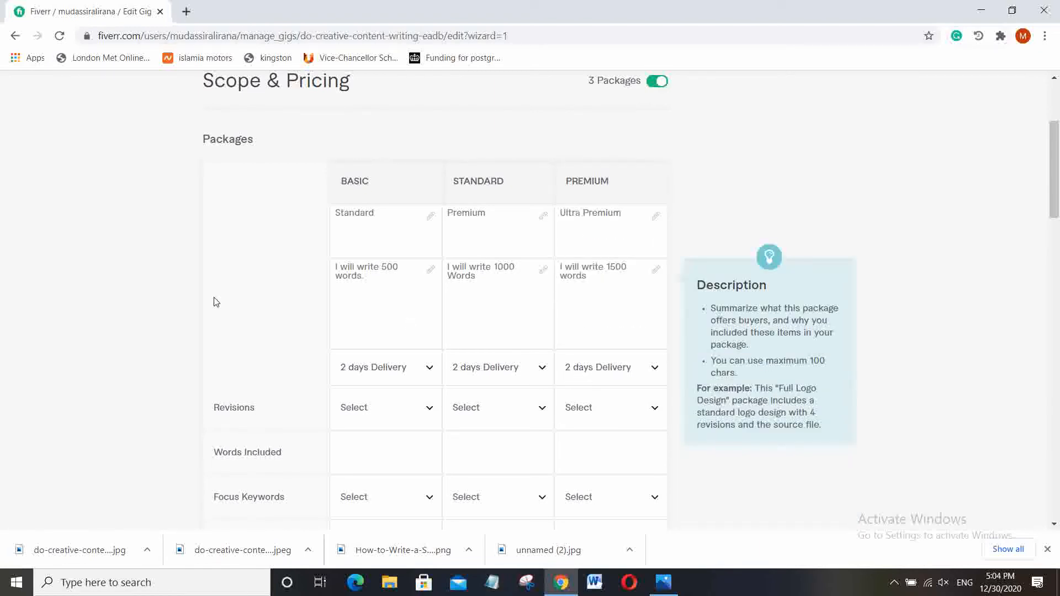
Set the number of revisions to 2 for the Basic, Standard and Premium packages
scroll(237, 301, "down", 3)
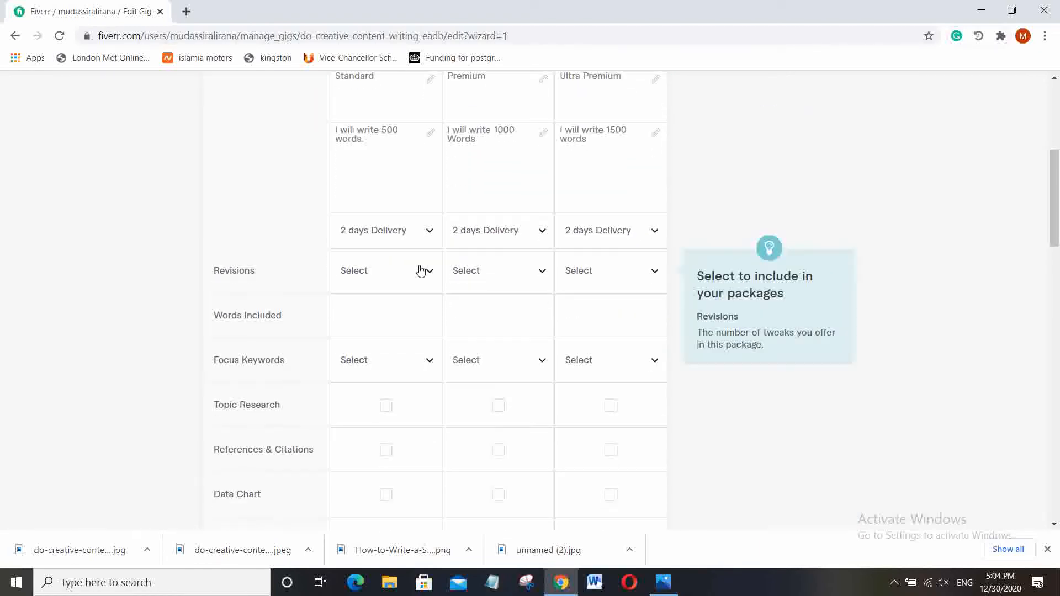
left_click(426, 272)
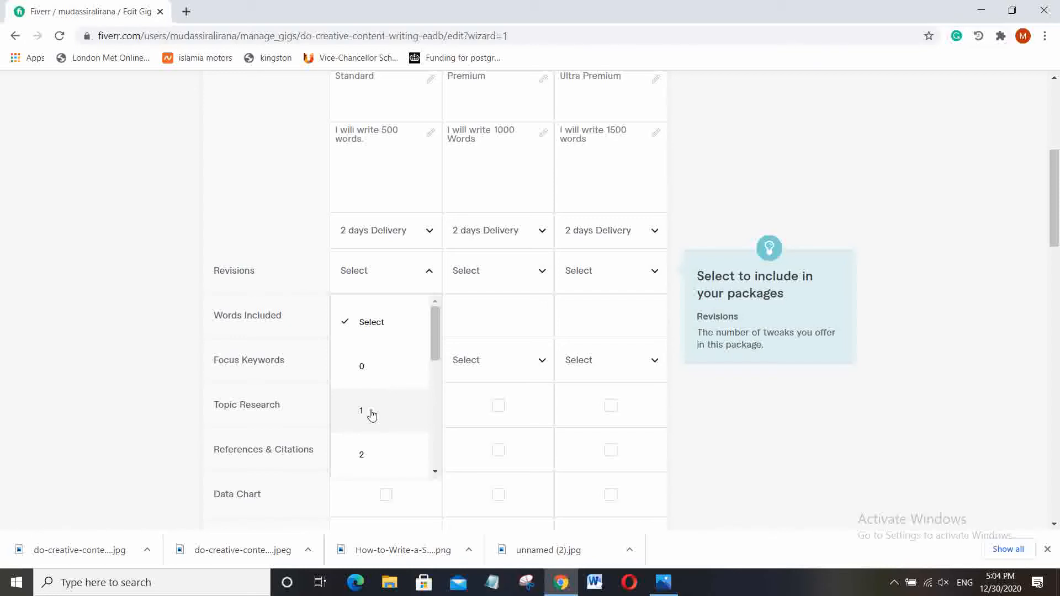
left_click(362, 450)
left_click(473, 270)
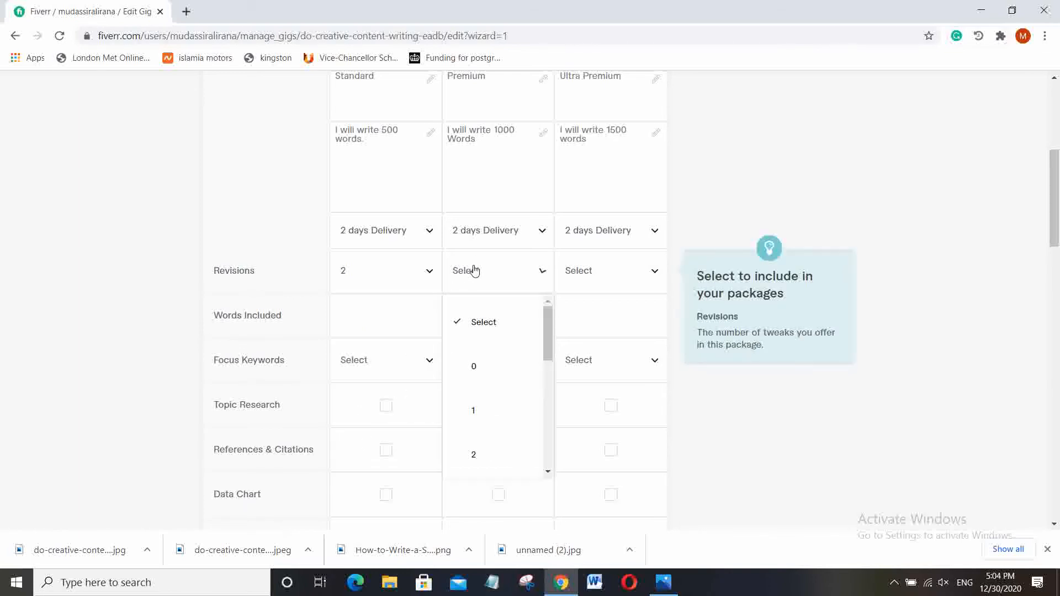
left_click(496, 449)
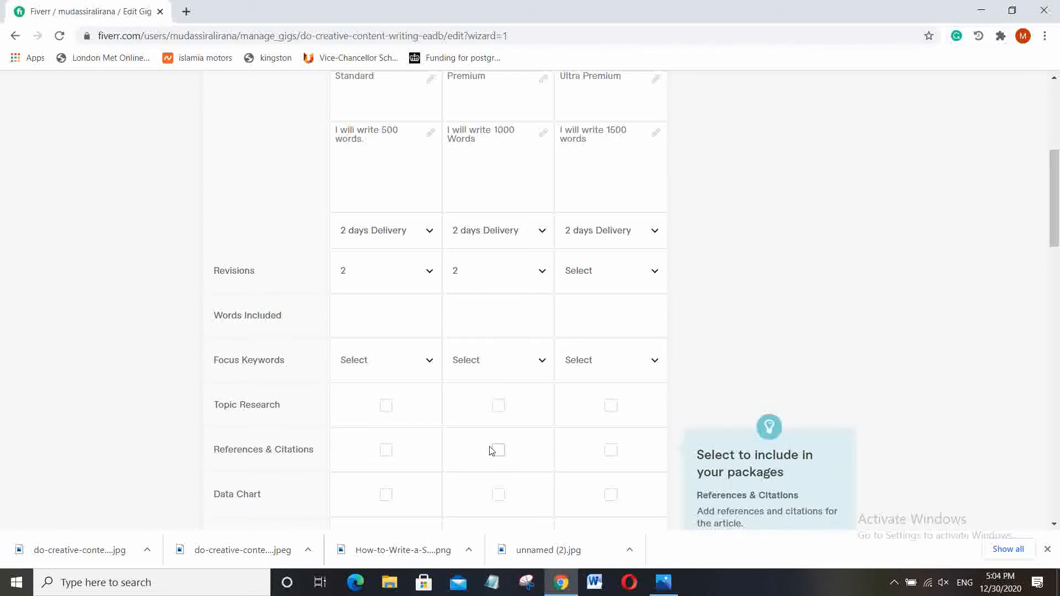
left_click(595, 274)
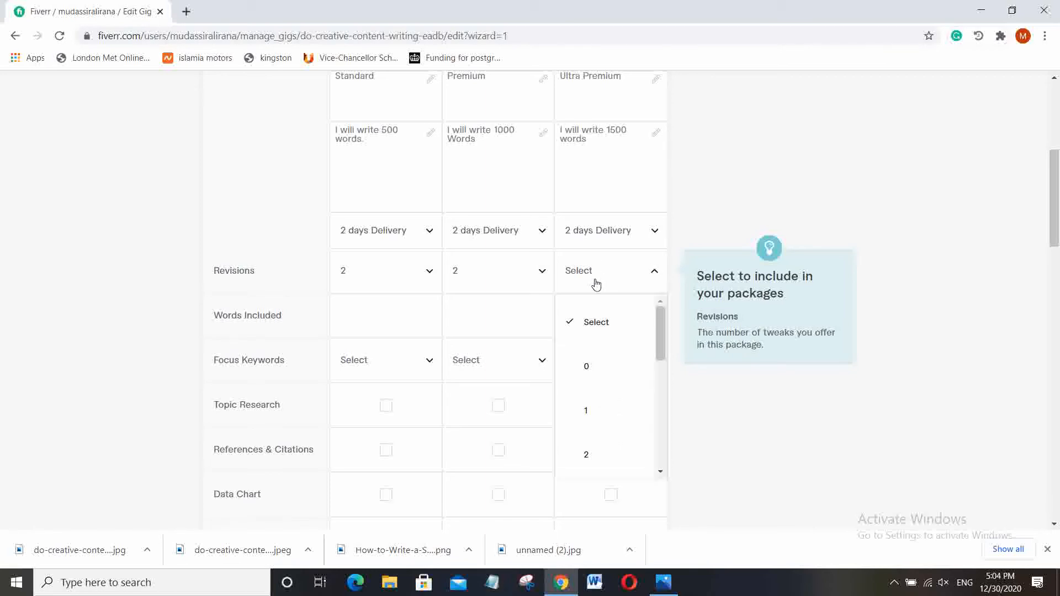
left_click(588, 456)
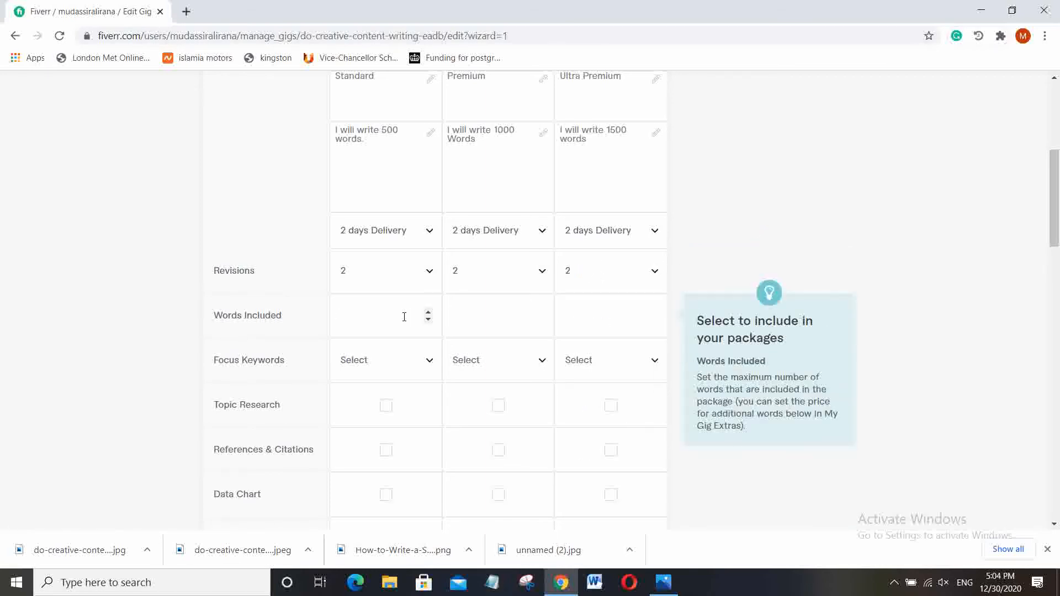
Set the words included to 500 for Basic, 1000 for Standard and 1500 for Premium
type("500")
left_click(503, 315)
type("1000")
left_click(569, 313)
type("1500")
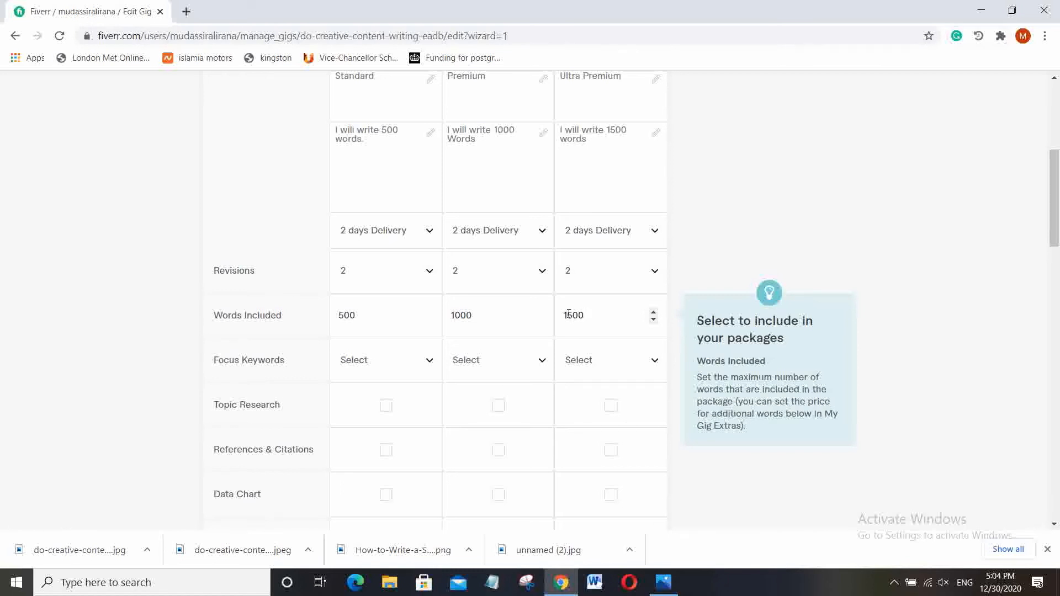
Set the focus keywords to 1 for Basic, 2 for Standard and 3 for Premium
left_click(405, 362)
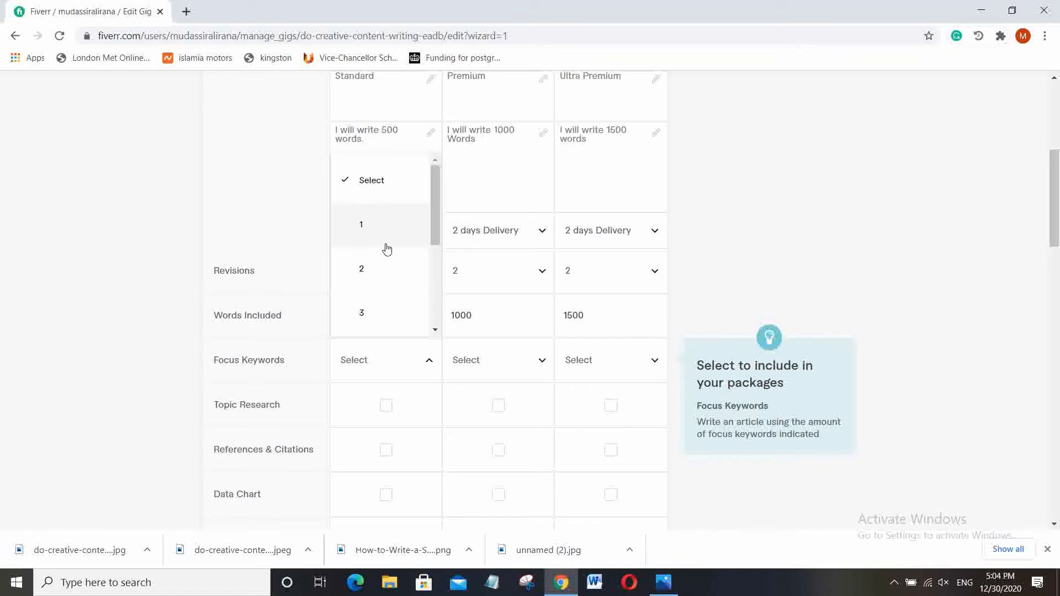
left_click(378, 225)
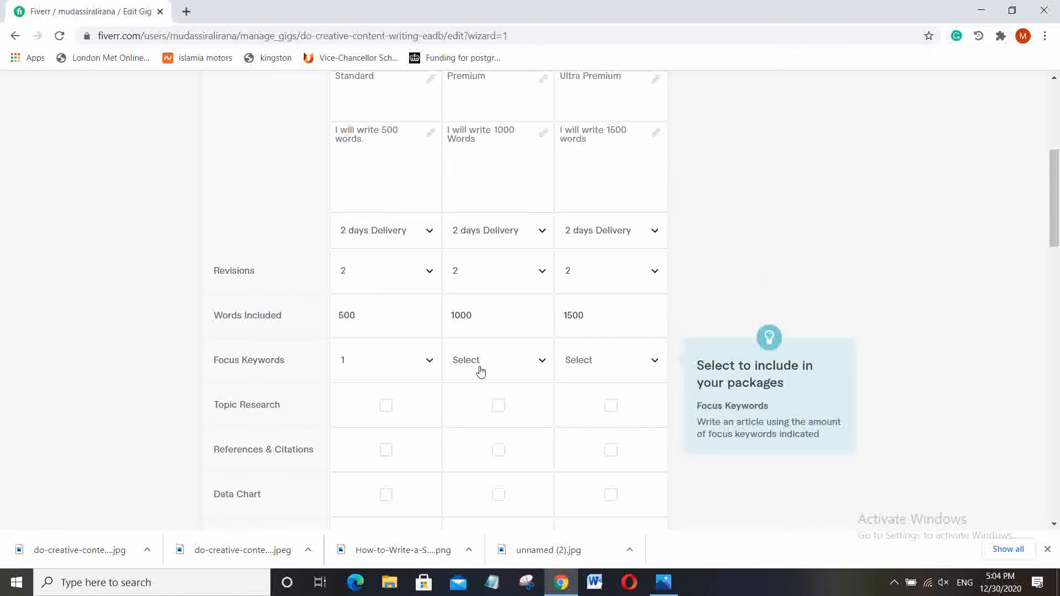
left_click(481, 370)
left_click(477, 271)
left_click(584, 359)
left_click(593, 312)
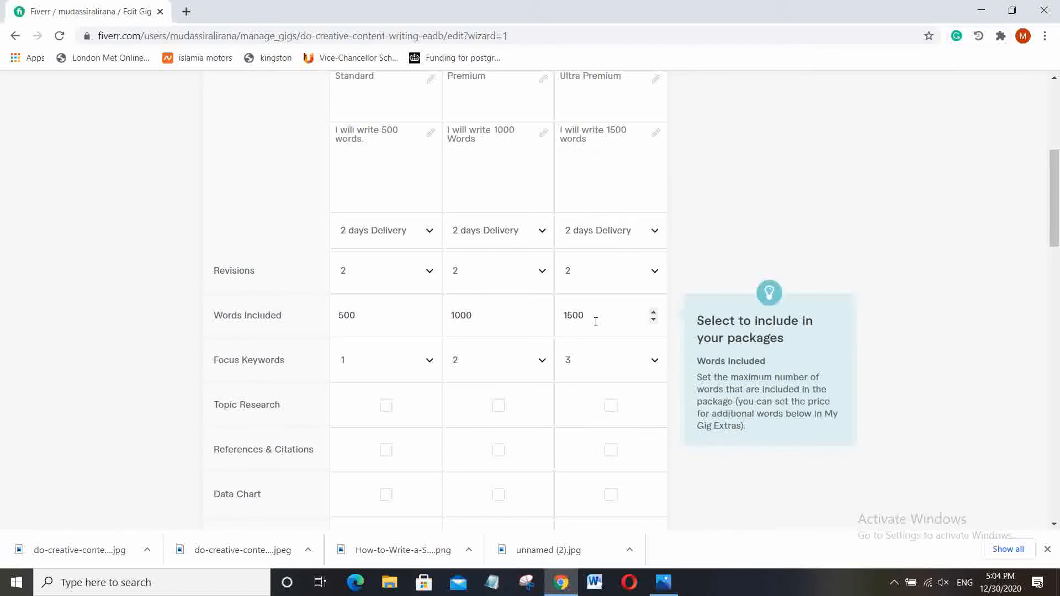
Include Topic Research in all three packages
left_click(386, 413)
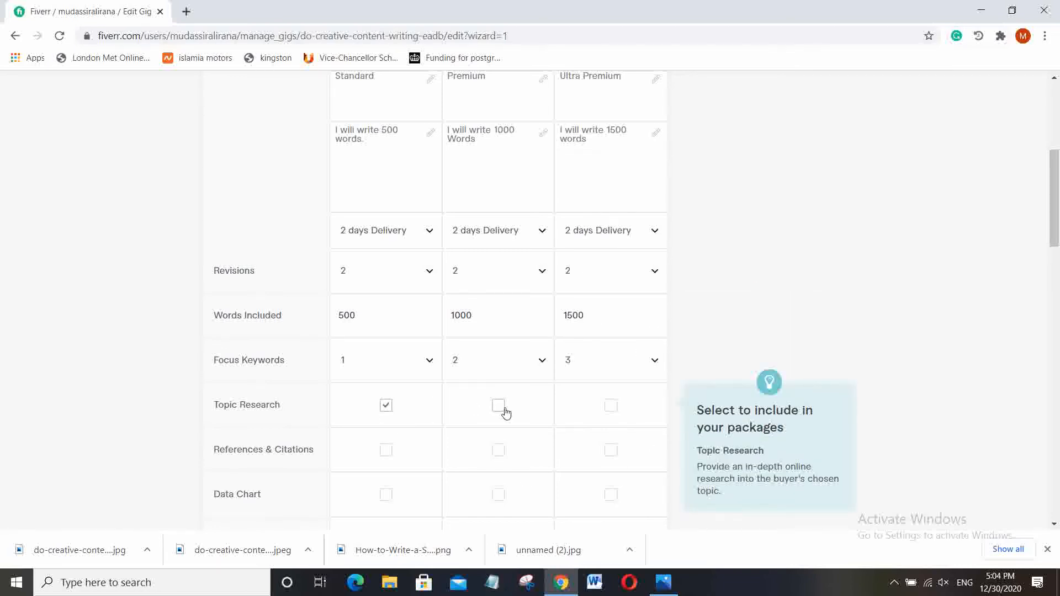
left_click(500, 411)
left_click(611, 408)
Include References & Citations in the Standard and Premium packages, and Data Chart in the Premium package only
scroll(386, 433, "down", 1)
scroll(386, 434, "down", 2)
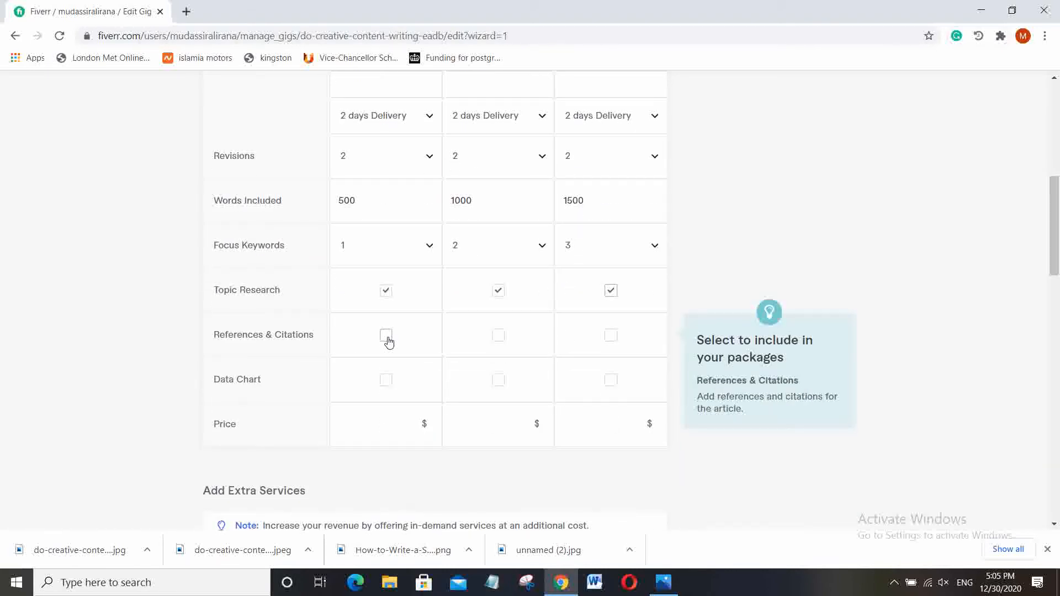
left_click(501, 340)
left_click(612, 339)
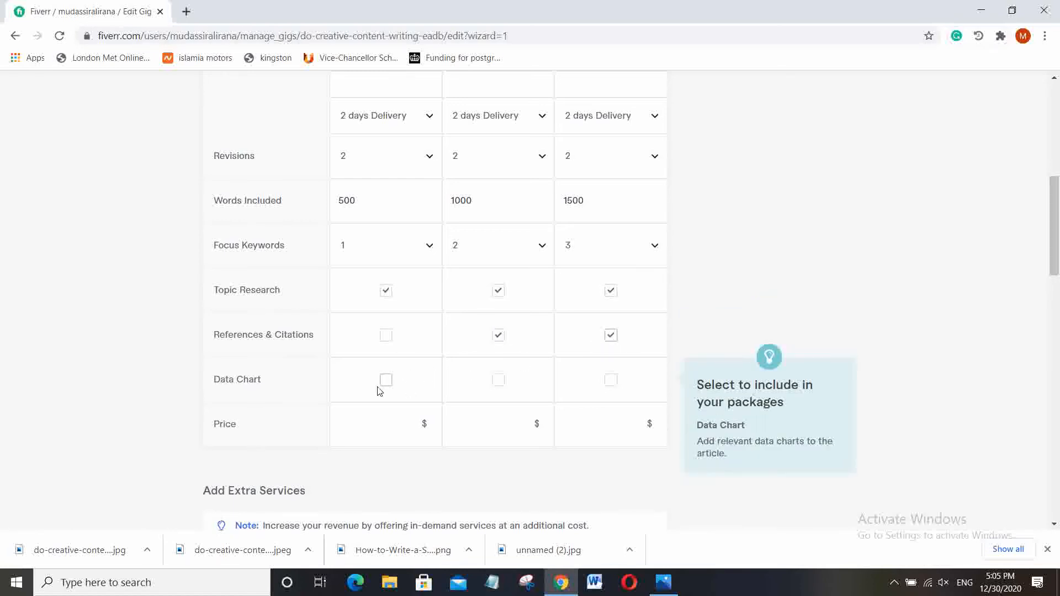
left_click(609, 385)
Set the package prices to $5 for Basic, $10 for Standard and $15 for Premium
left_click(403, 423)
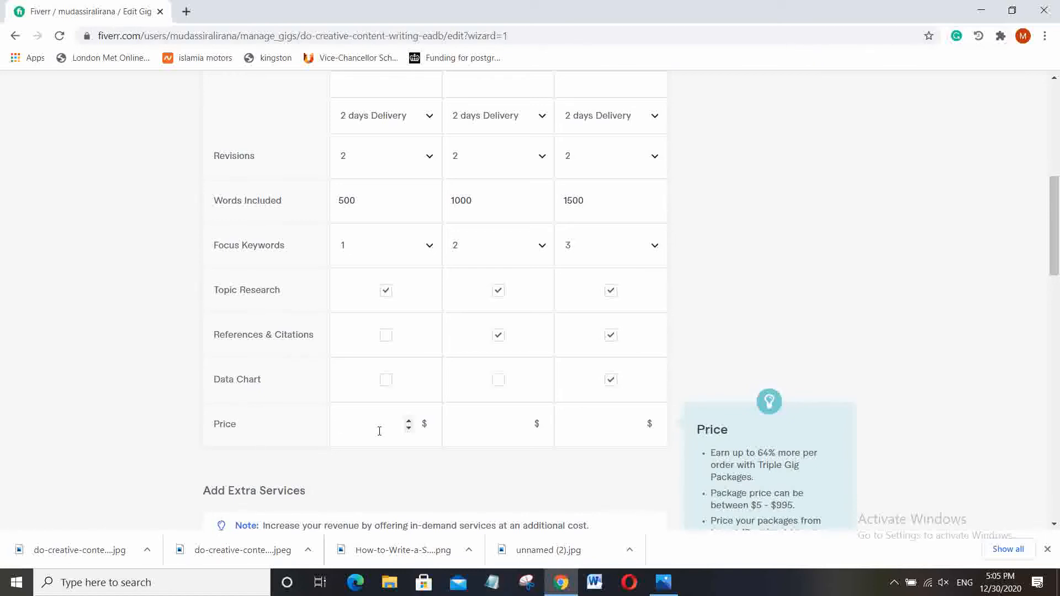
type("5")
left_click(465, 430)
type("10")
left_click(566, 425)
type("15")
left_click(500, 483)
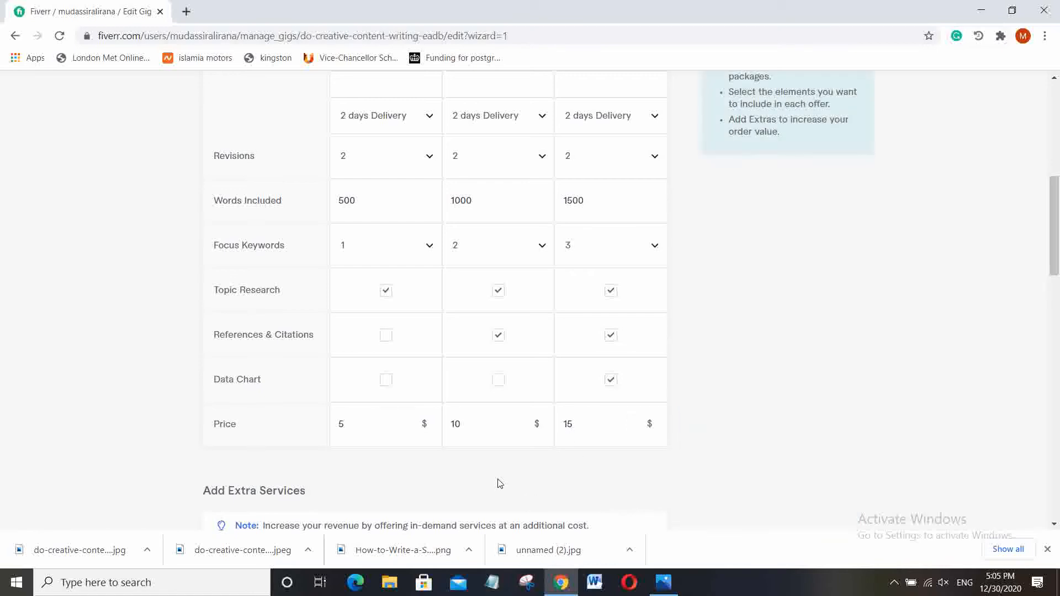
Enable the Additional Words extra and charge $5 for an additional 100 words in the Basic package
scroll(500, 483, "down", 3)
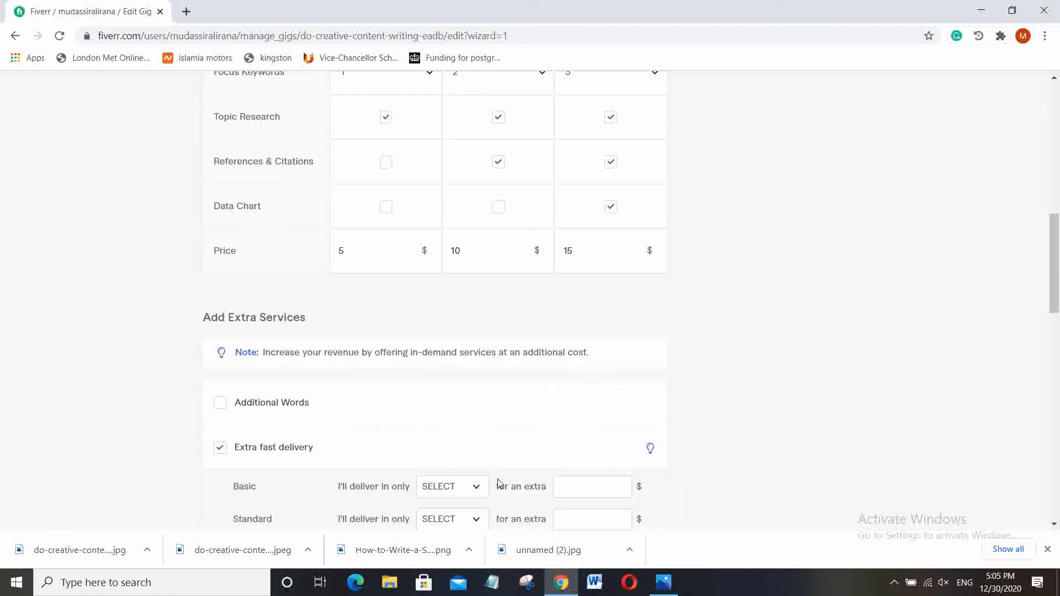
left_click(267, 406)
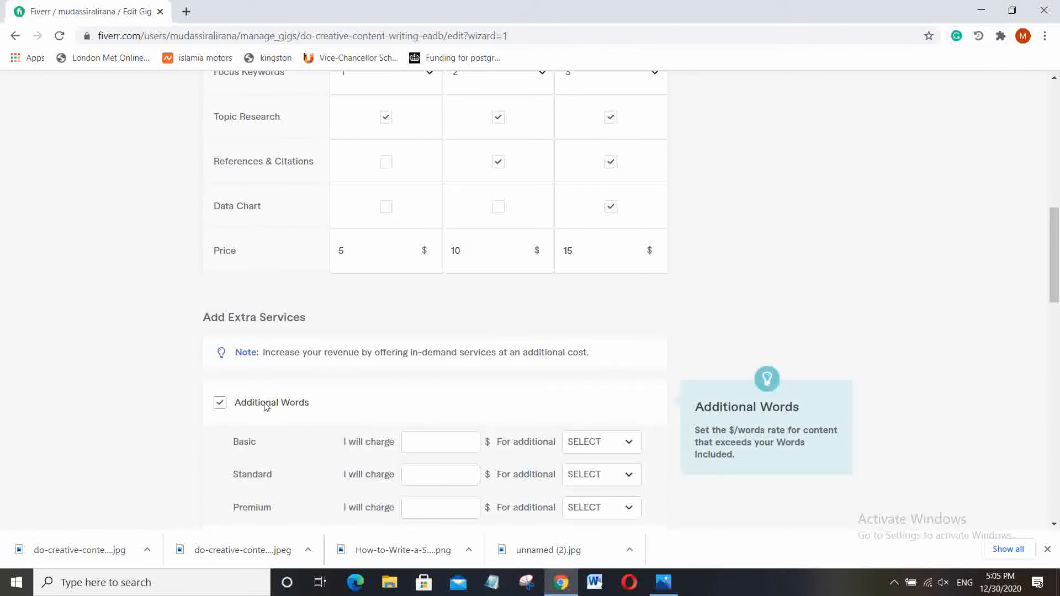
scroll(374, 384, "down", 2)
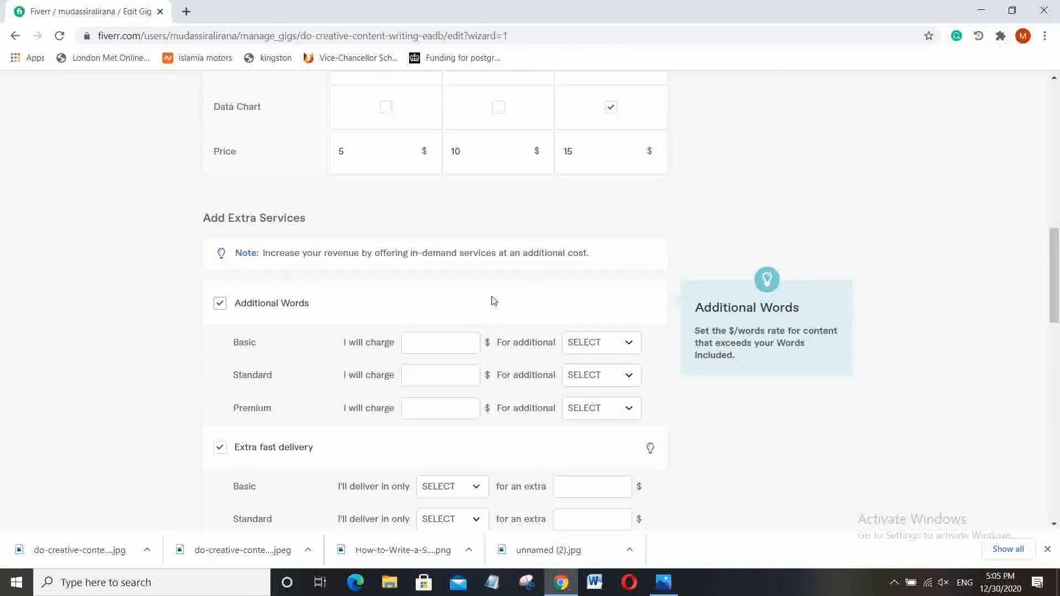
left_click(435, 342)
left_click(435, 341)
type("1")
left_click(586, 343)
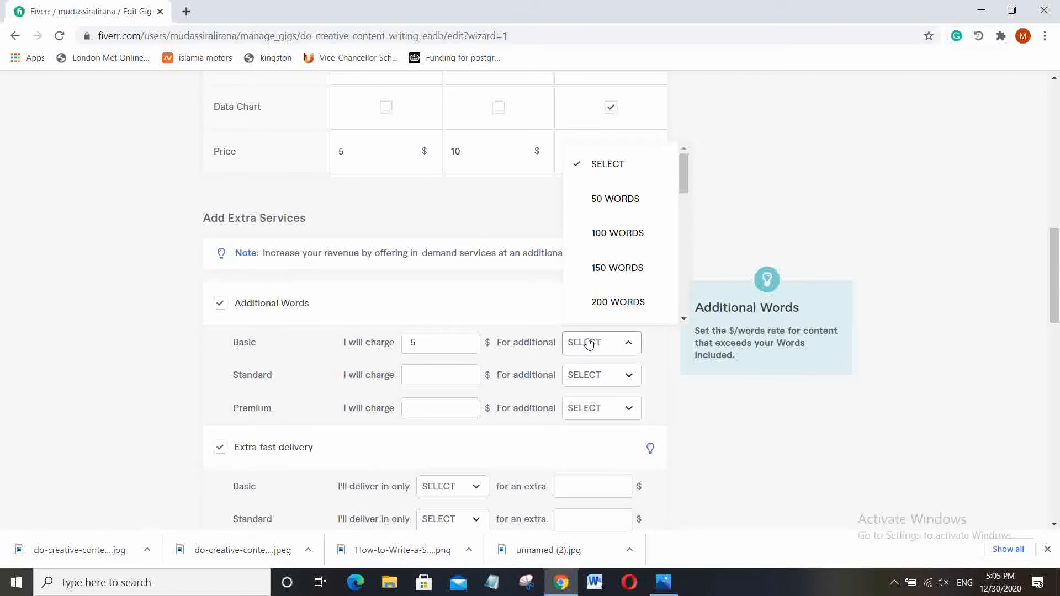
left_click(597, 234)
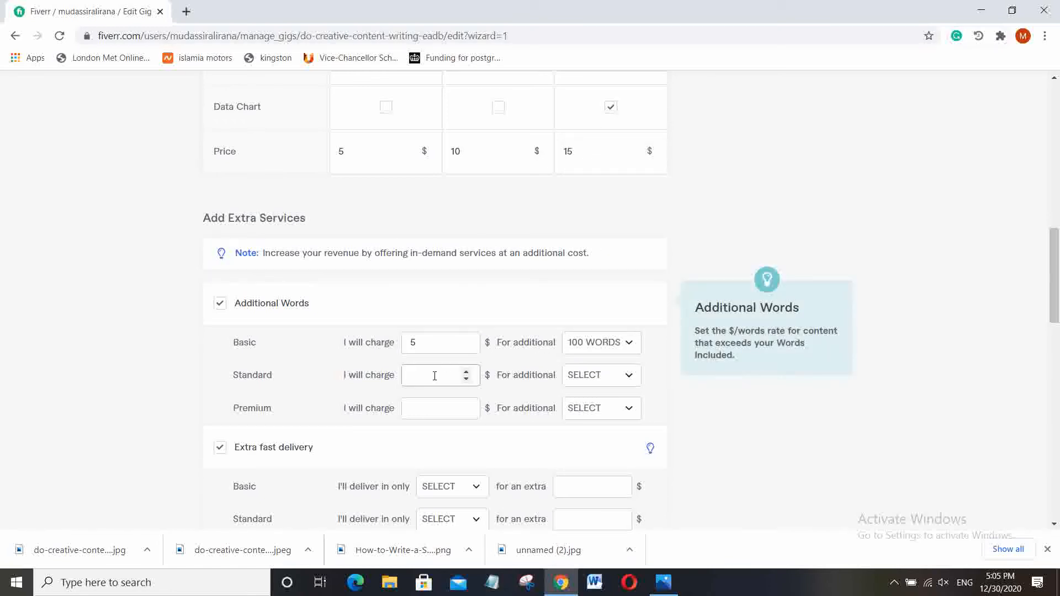
Change the Basic package's additional words amount to 500 words
left_click(439, 339)
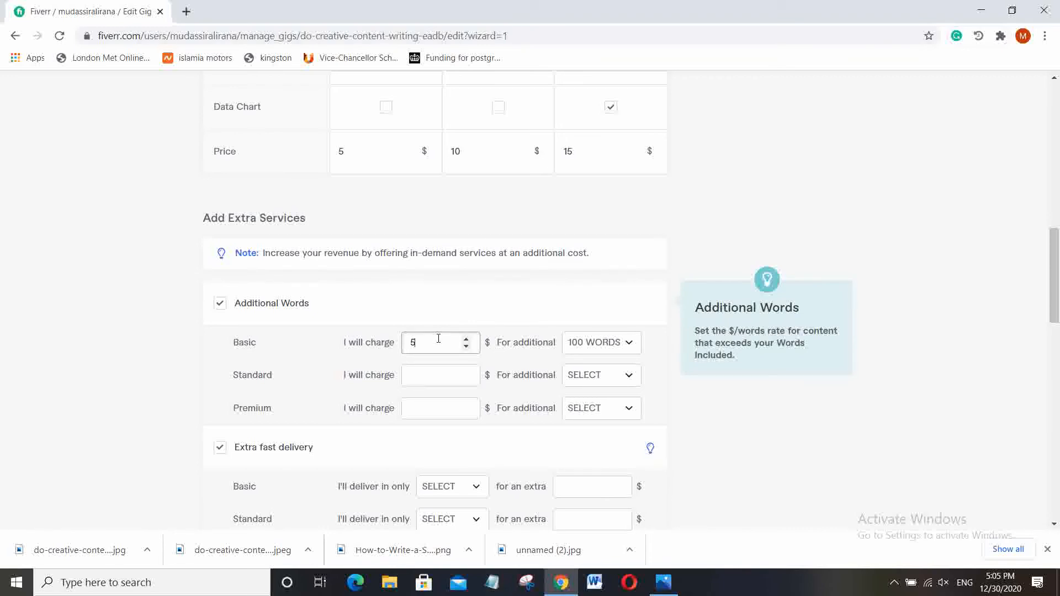
left_click(595, 343)
scroll(602, 286, "down", 4)
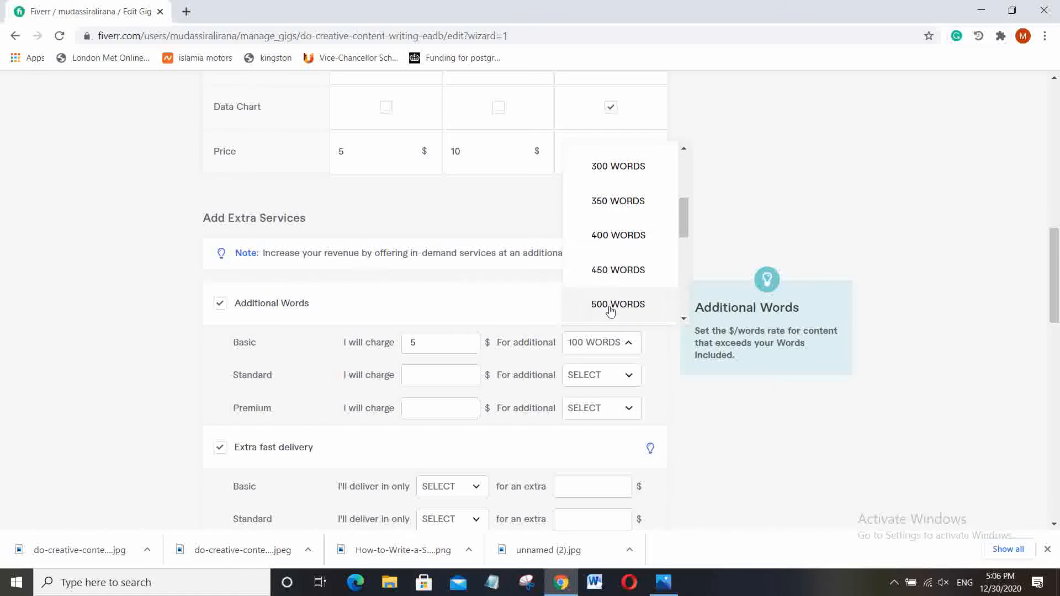
left_click(610, 304)
Charge $10 for an additional 500 words in the Standard package
left_click(414, 379)
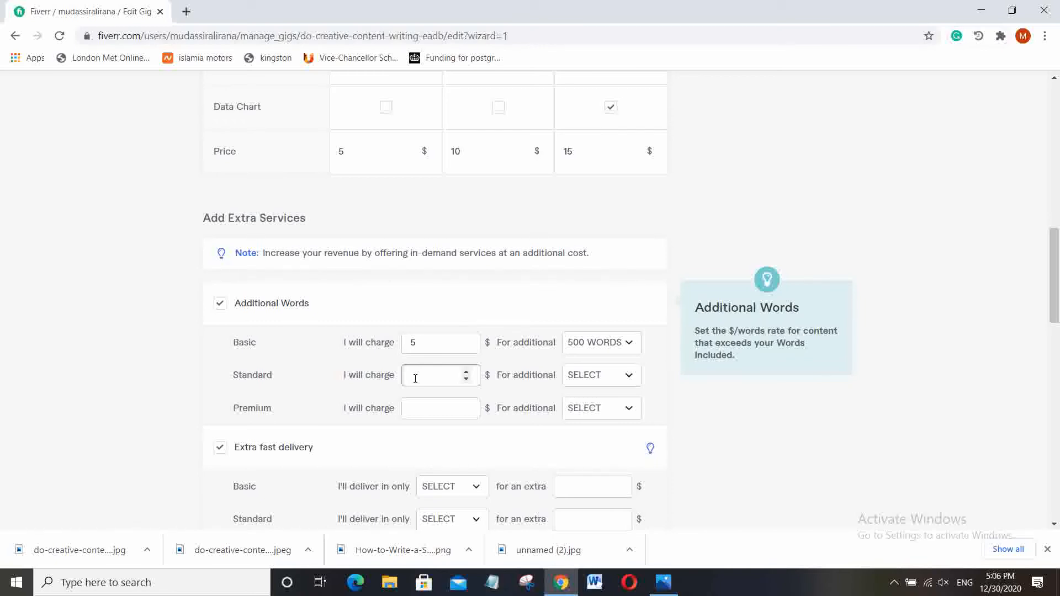
type("10")
left_click(607, 379)
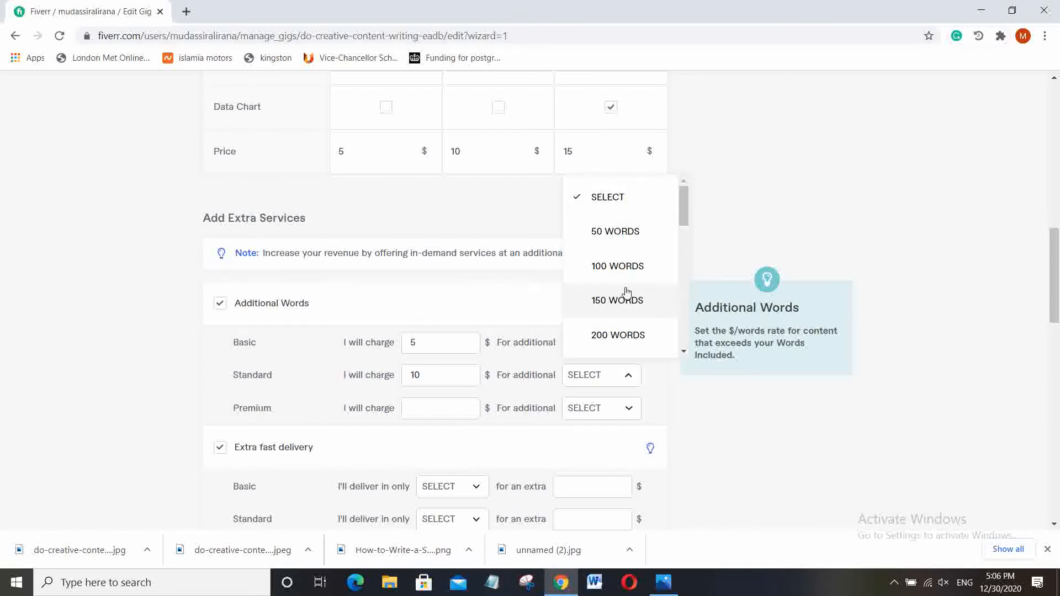
scroll(621, 290, "down", 6)
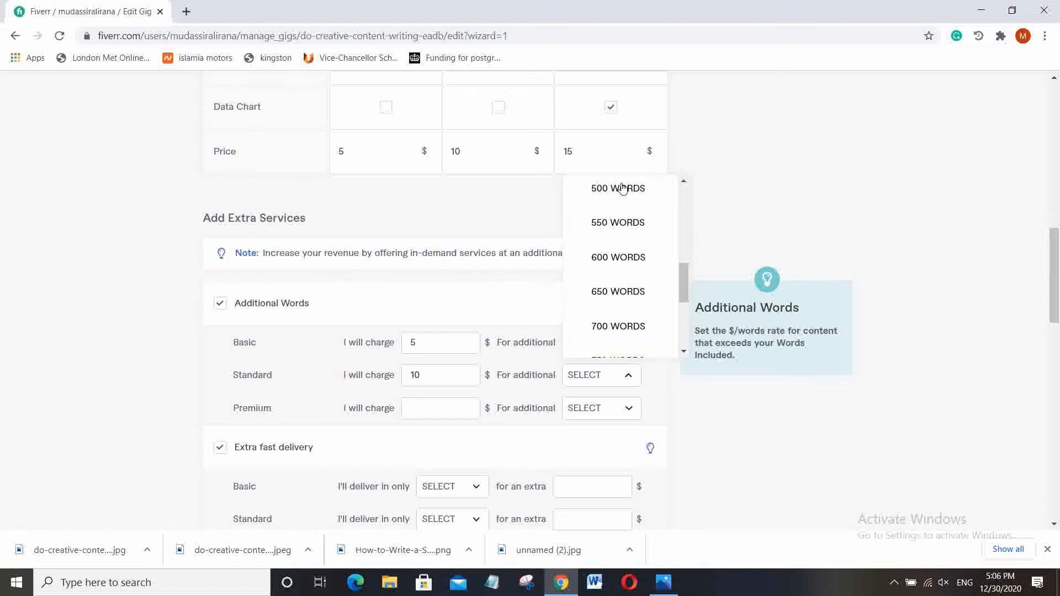
left_click(617, 198)
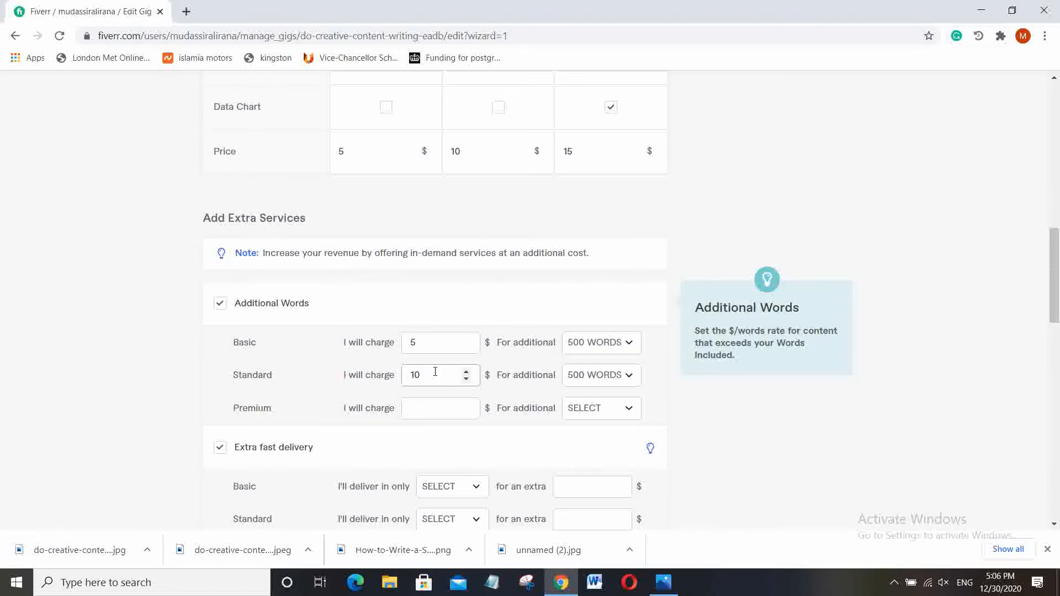
Charge $15 for an additional 500 words in the Premium package
left_click(434, 409)
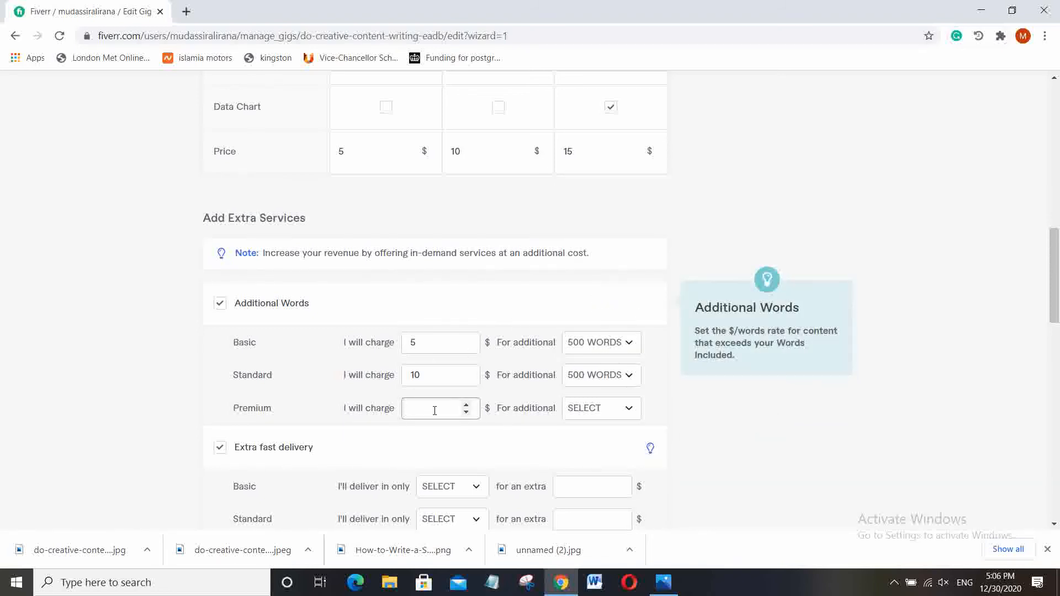
type("5")
key("BackSpace")
type("2")
left_click(599, 413)
scroll(592, 336, "down", 3)
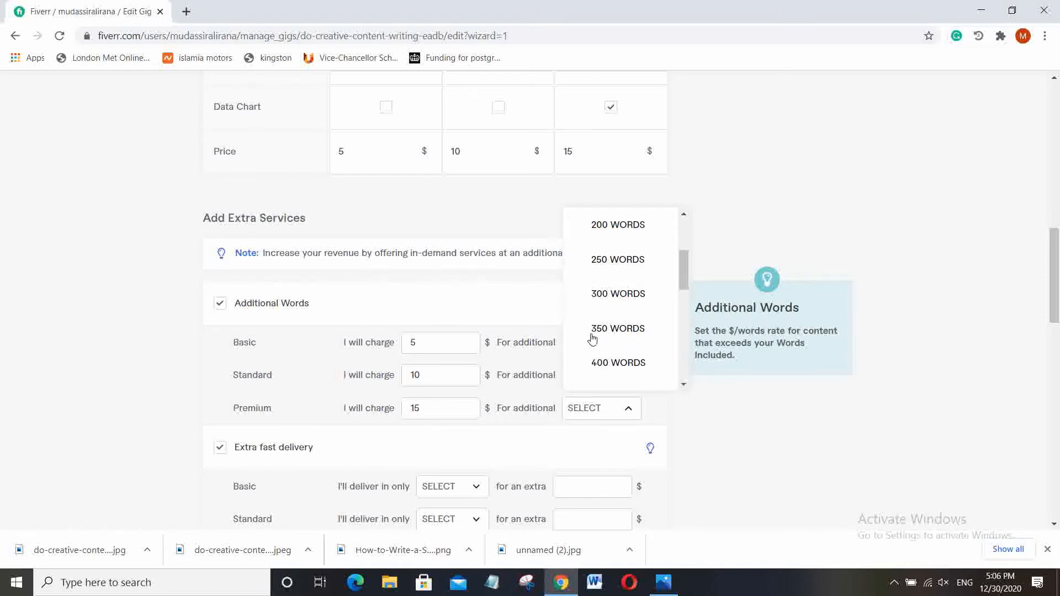
scroll(592, 338, "down", 2)
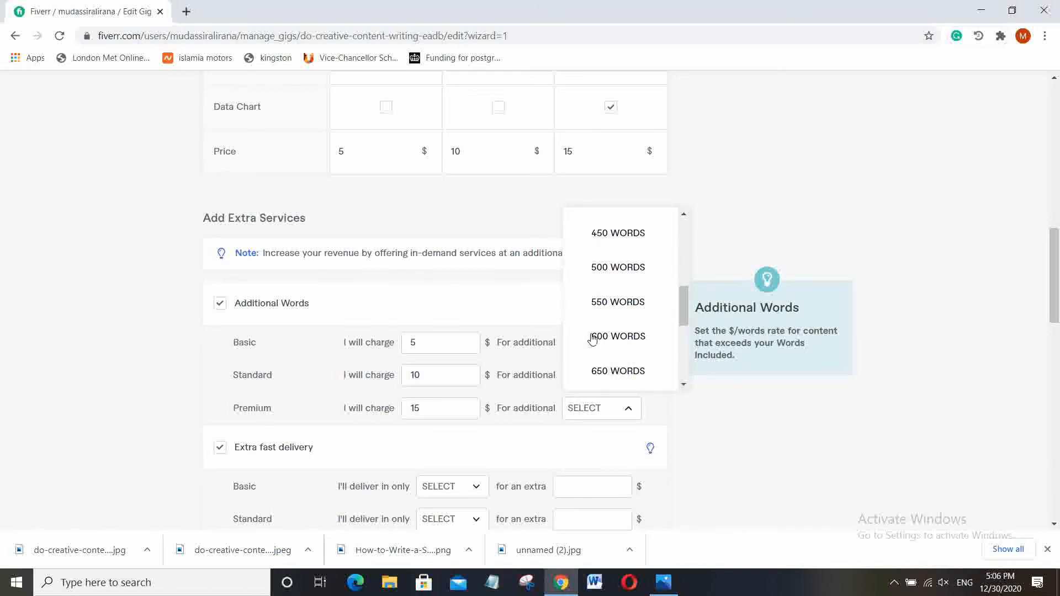
left_click(598, 266)
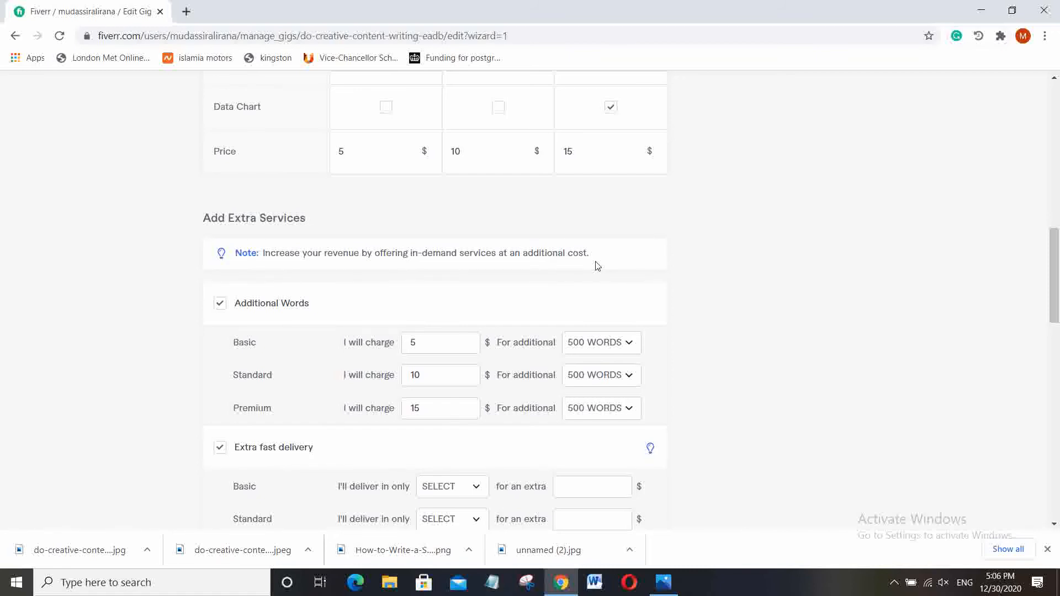
Set the Basic package's extra fast delivery to 1 day for an extra $5
scroll(753, 303, "down", 2)
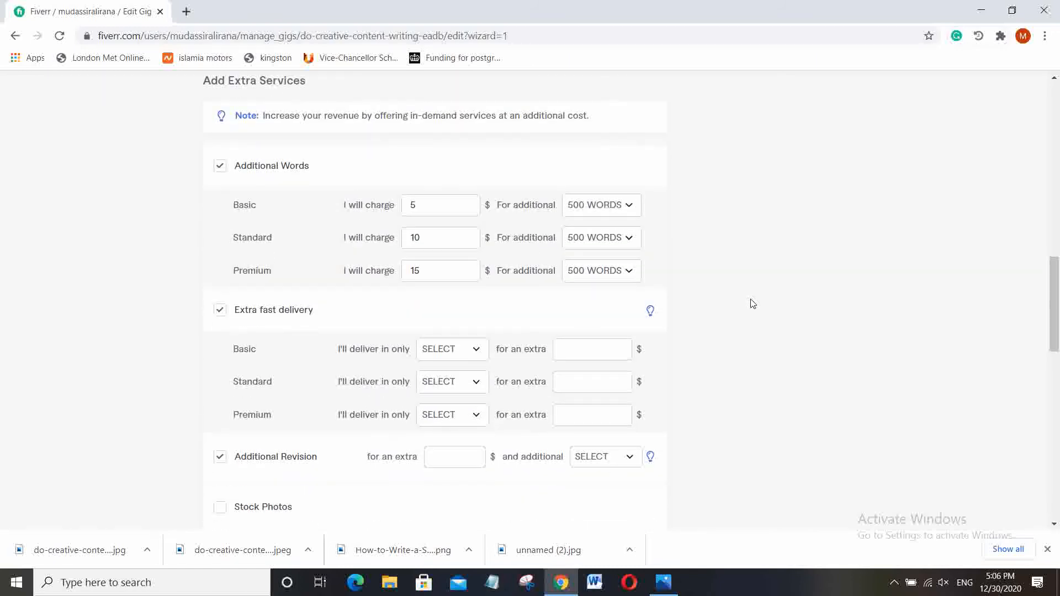
scroll(753, 303, "down", 2)
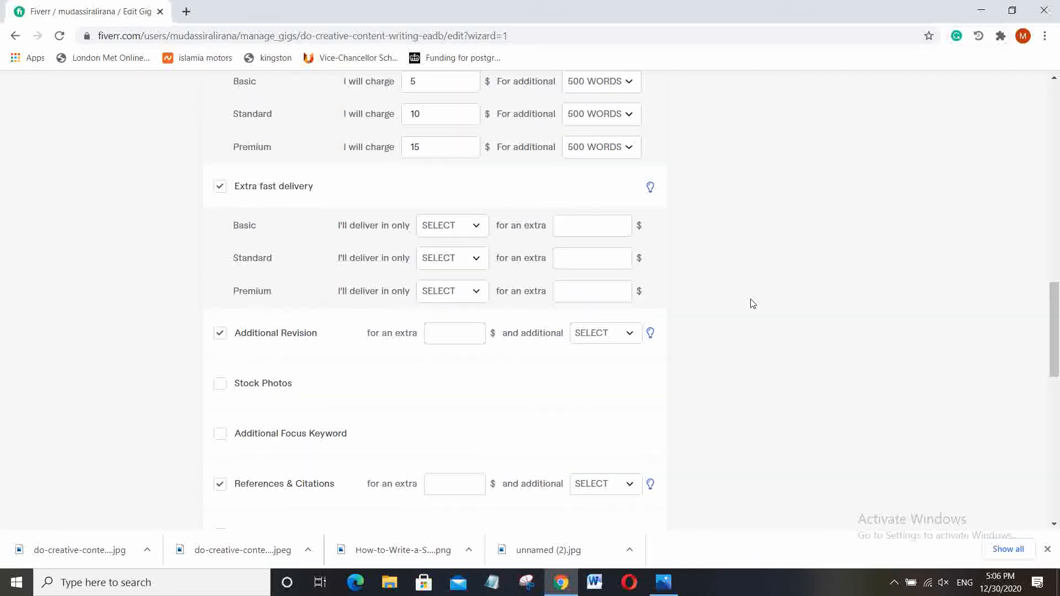
left_click(452, 226)
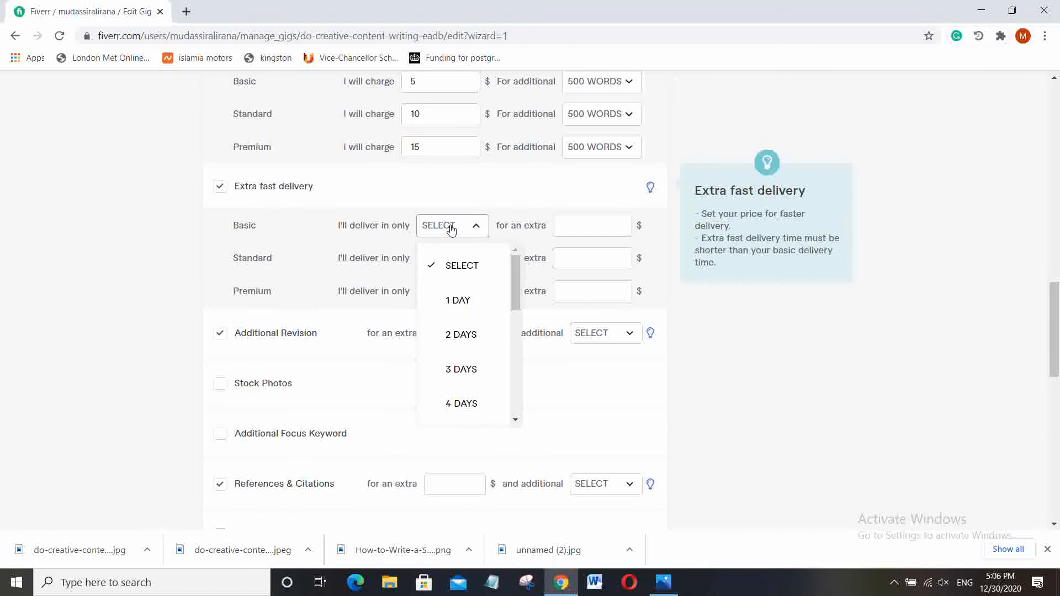
left_click(453, 309)
left_click(592, 224)
type("5")
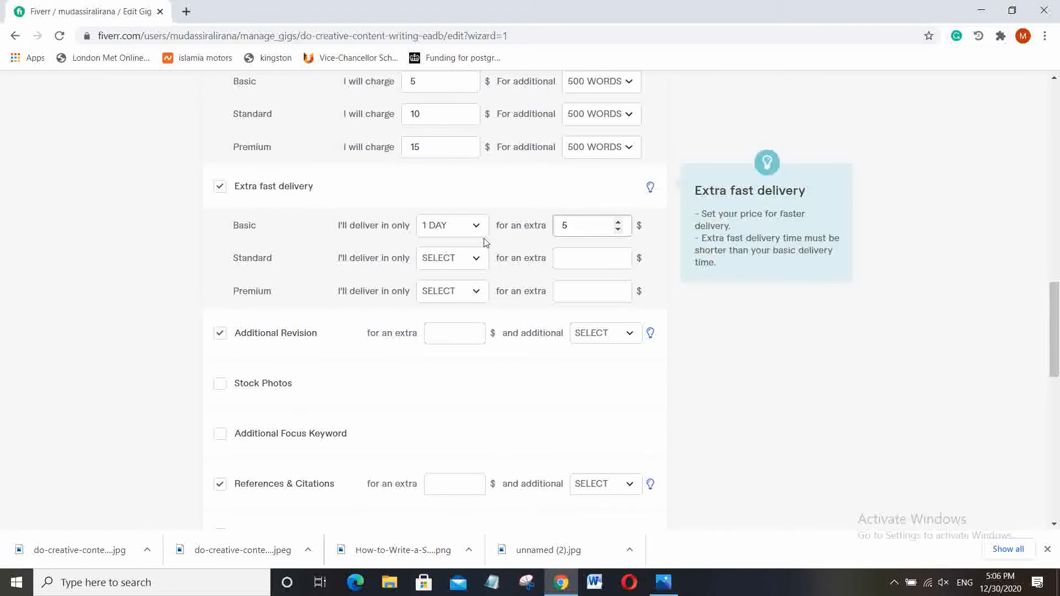
Set extra fast delivery to 1 day for an extra $5 in both the Standard and Premium packages
left_click(461, 258)
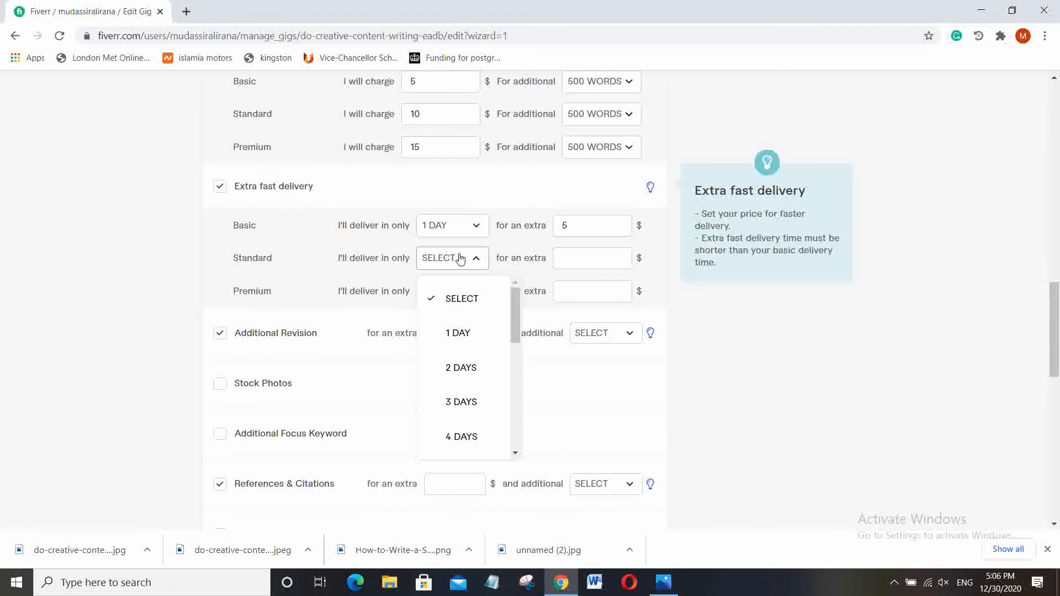
left_click(459, 334)
left_click(570, 263)
type("5")
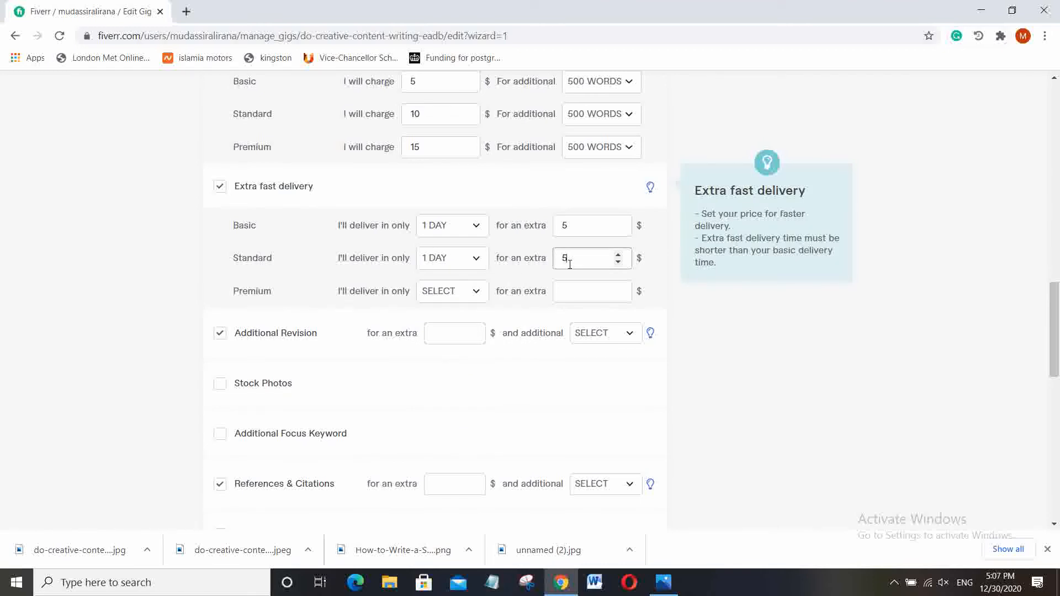
left_click(472, 292)
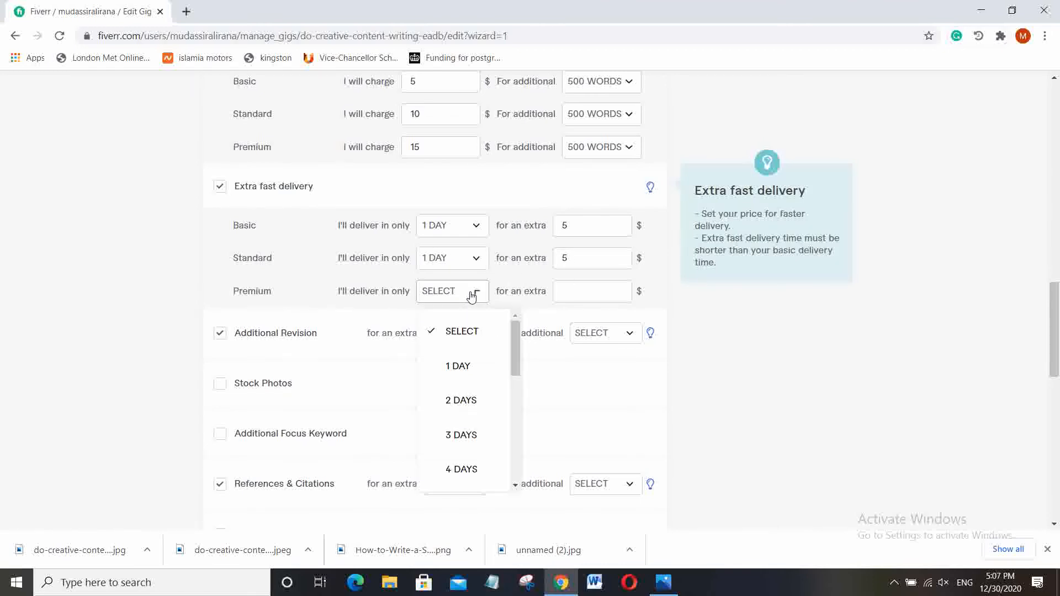
left_click(457, 367)
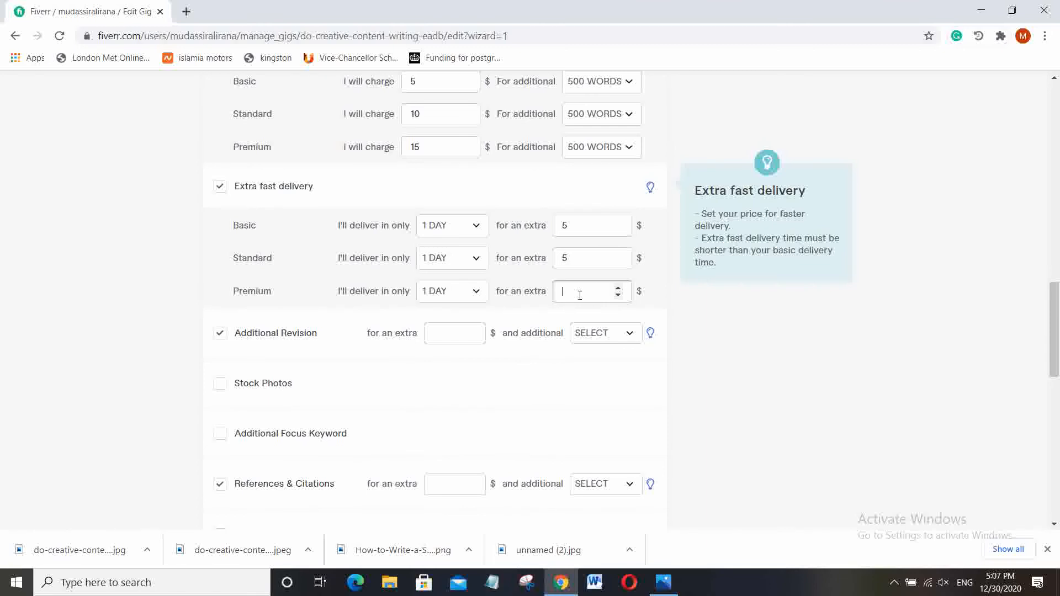
left_click(580, 294)
type("5")
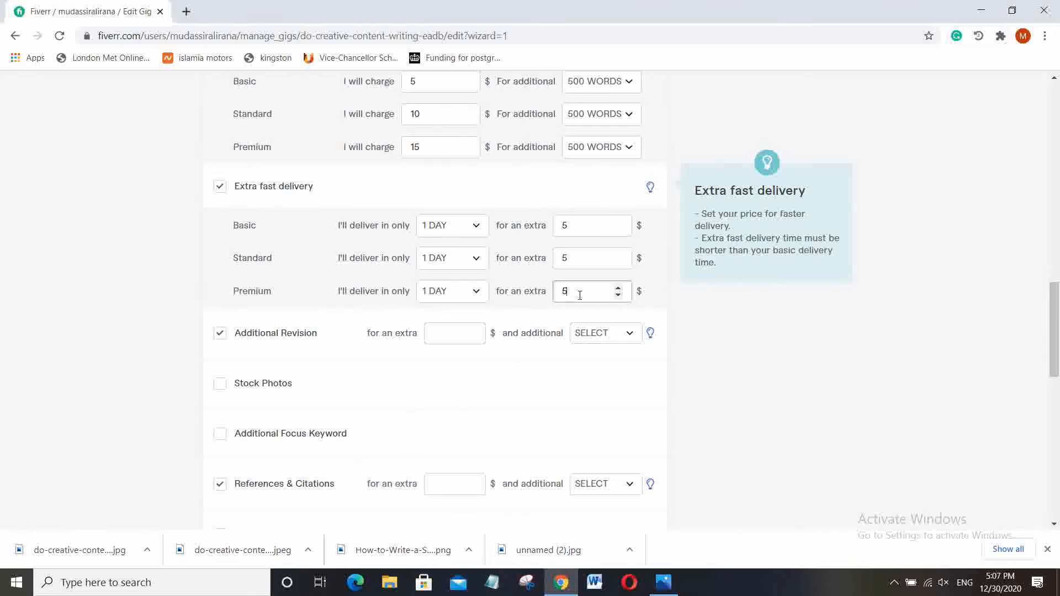
Price the Additional Revision extra at $5 with 1 additional day
left_click(410, 346)
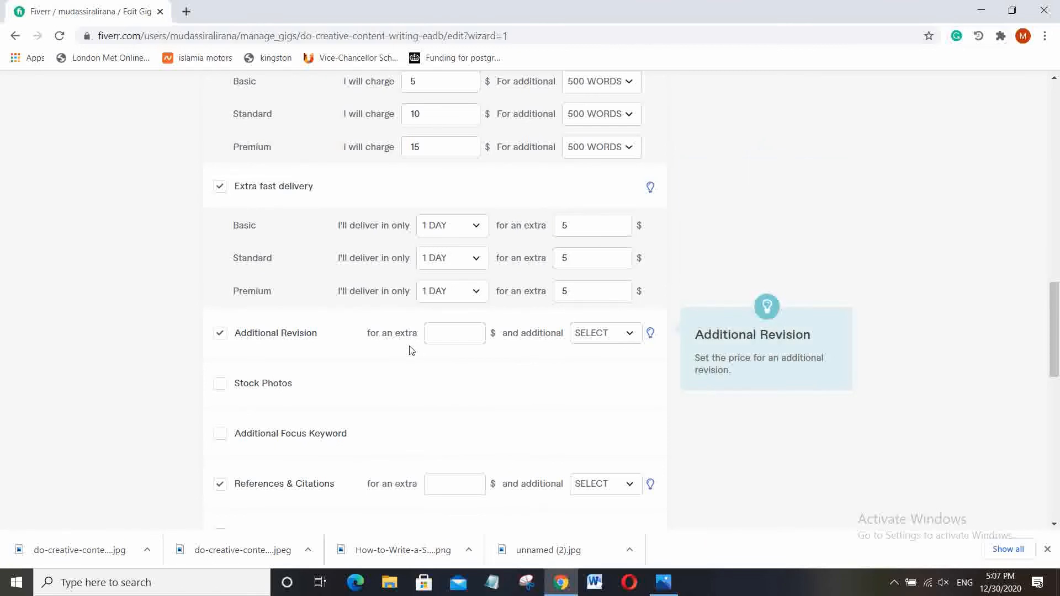
left_click(441, 341)
type("5")
left_click(628, 336)
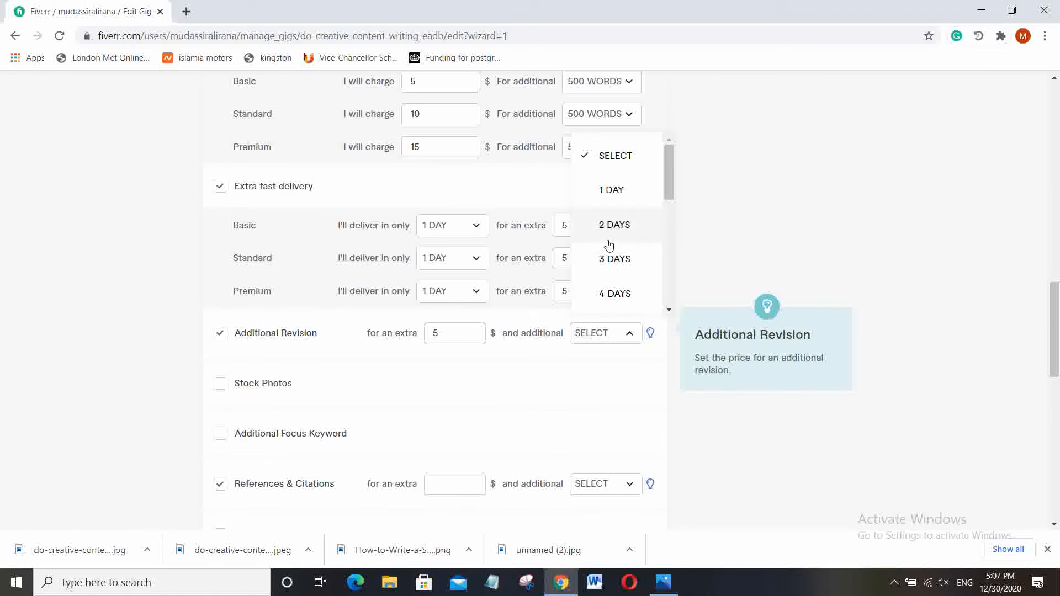
left_click(614, 198)
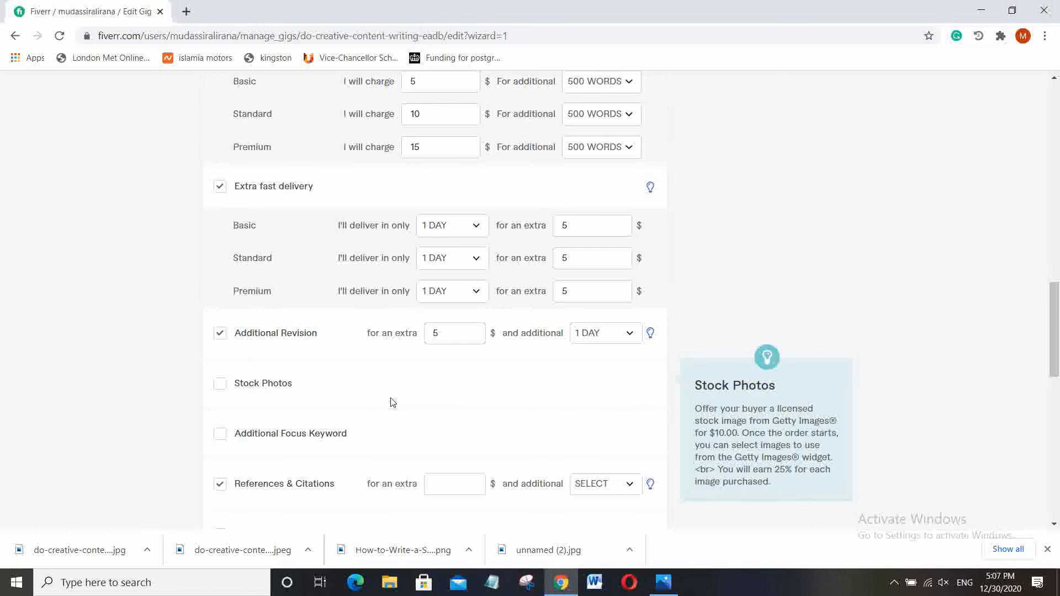
Enable the Additional Focus Keyword extra and price it at $5 with 1 additional day
scroll(391, 402, "down", 2)
left_click(274, 312)
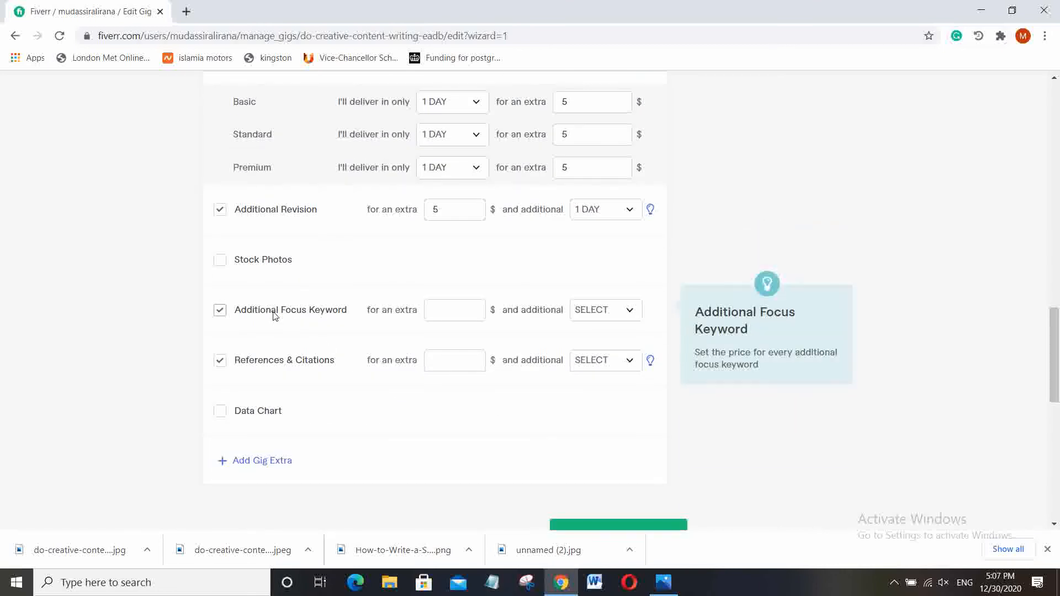
left_click(443, 314)
type("5")
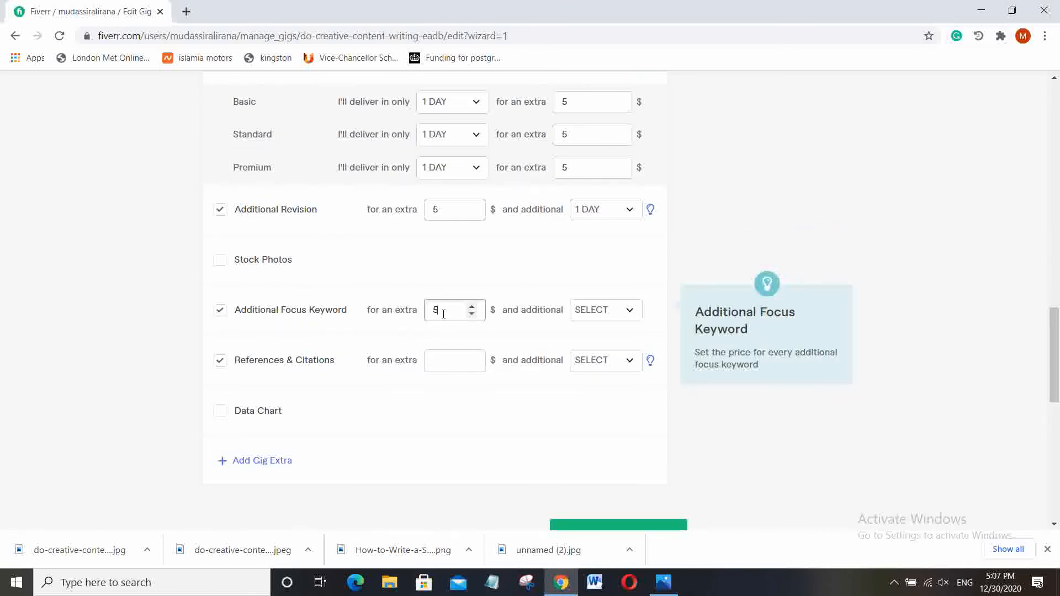
left_click(602, 310)
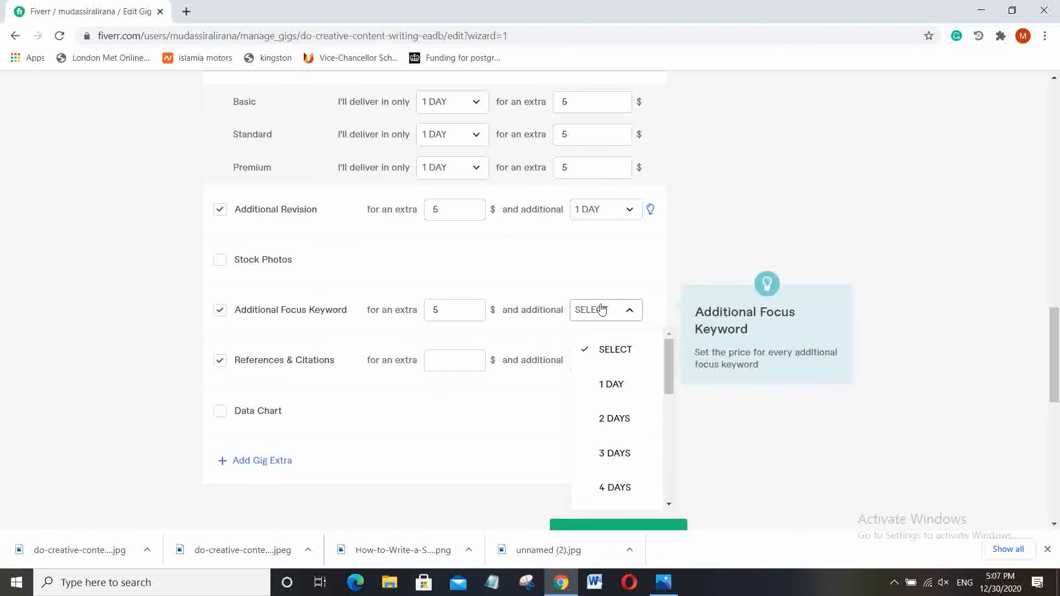
left_click(621, 398)
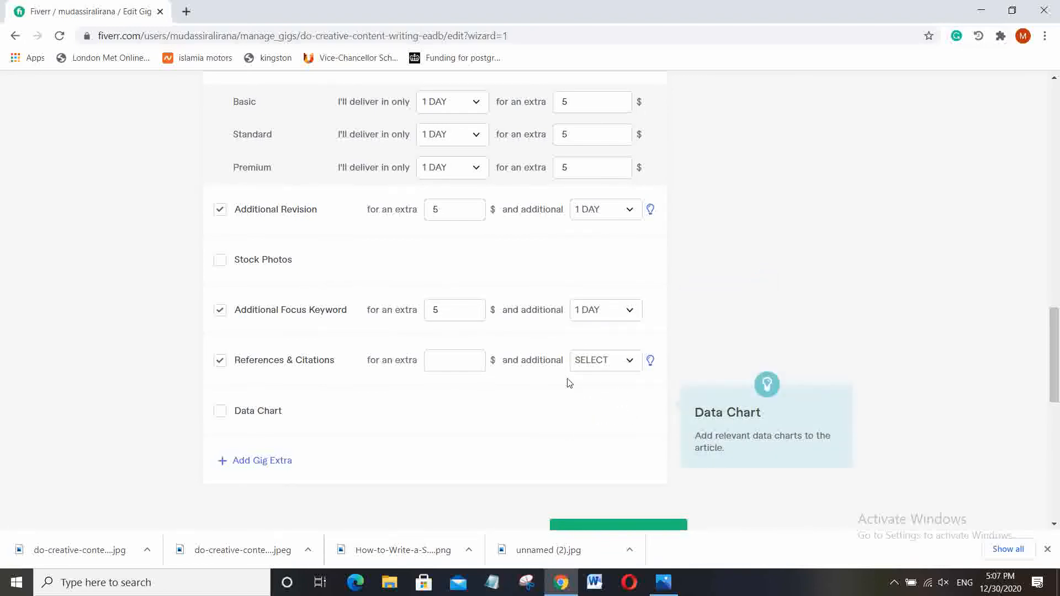
Price the References & Citations extra at $10 with 1 additional day
left_click(438, 369)
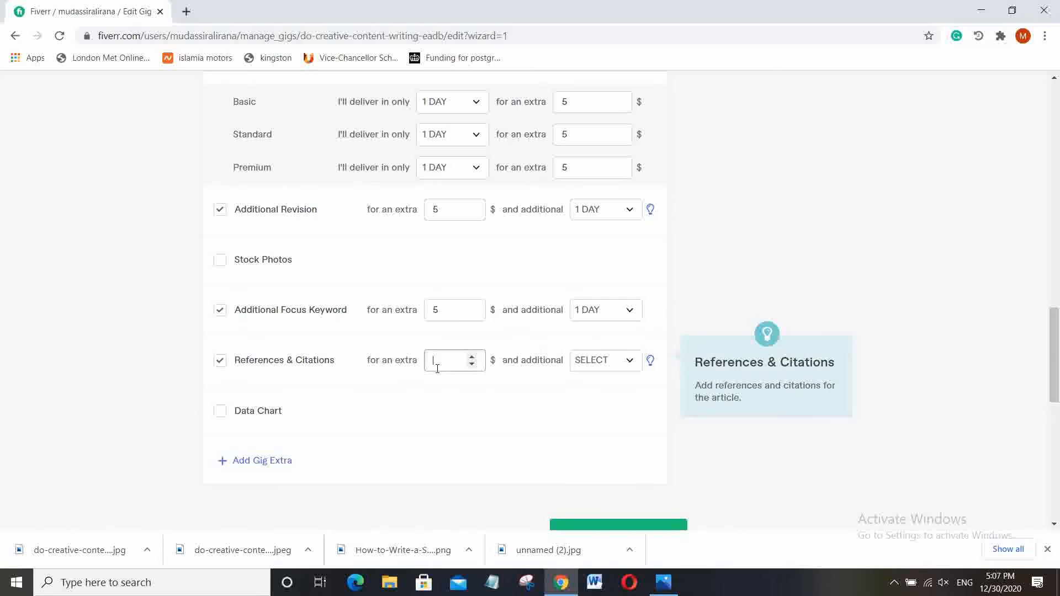
type("10")
left_click(615, 362)
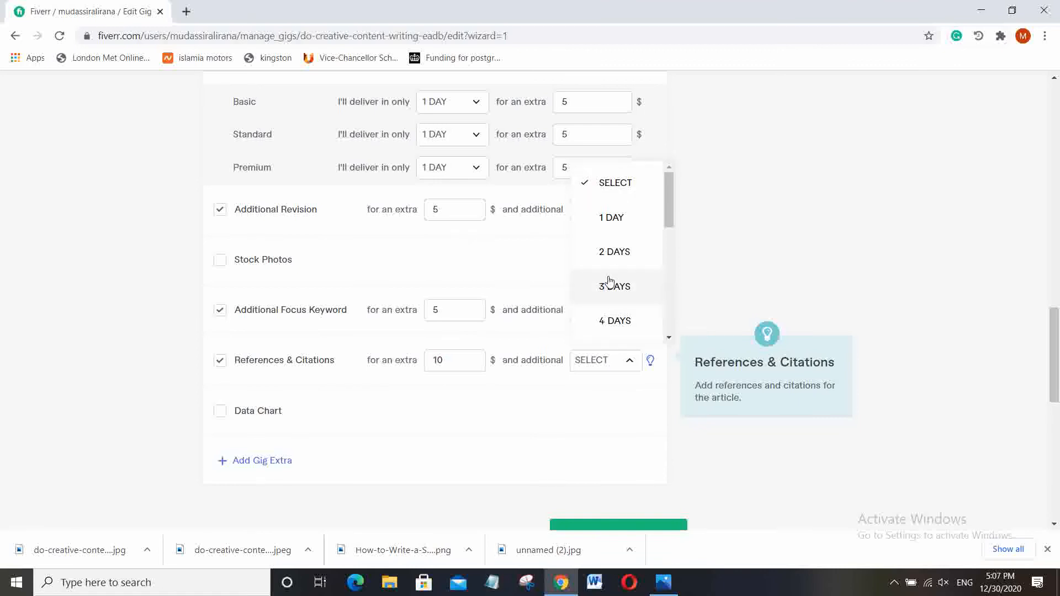
left_click(619, 231)
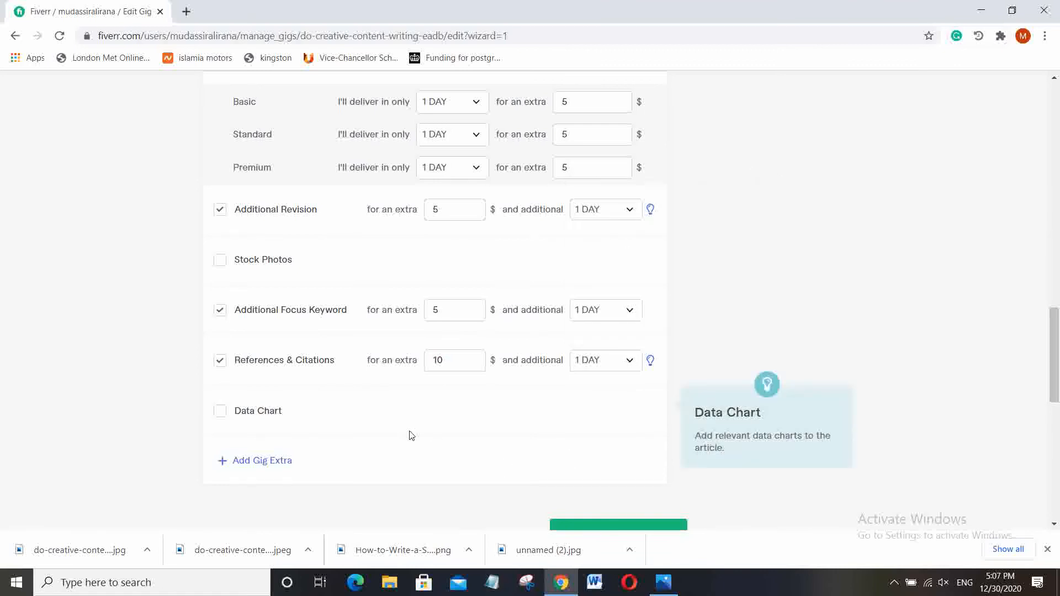
Enable the Data Chart extra at $10 with 1 additional day, and save the pricing to continue to the description
left_click(220, 411)
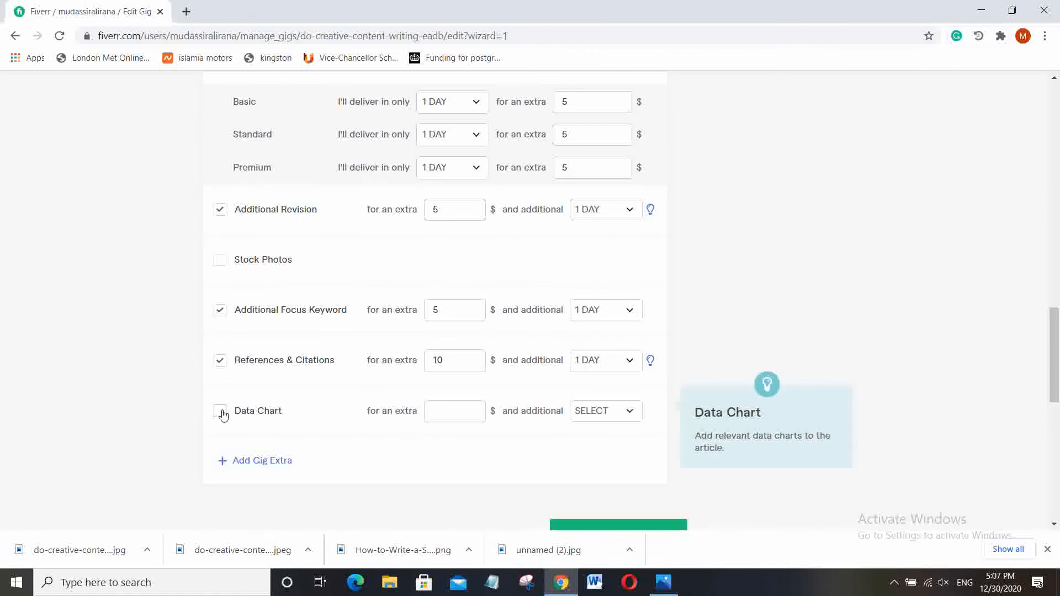
left_click(445, 413)
type("10")
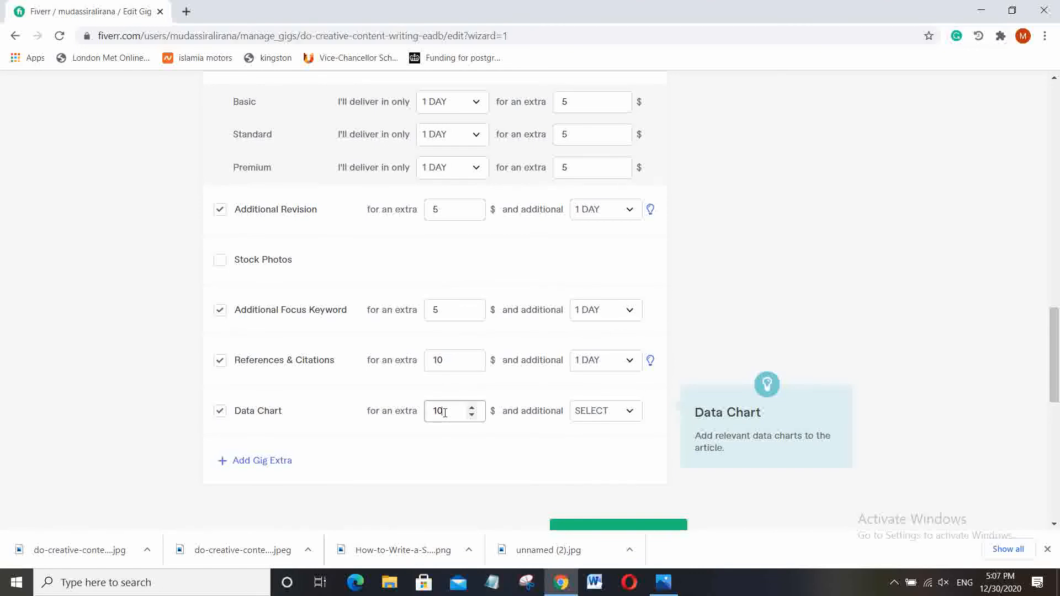
left_click(585, 411)
left_click(592, 275)
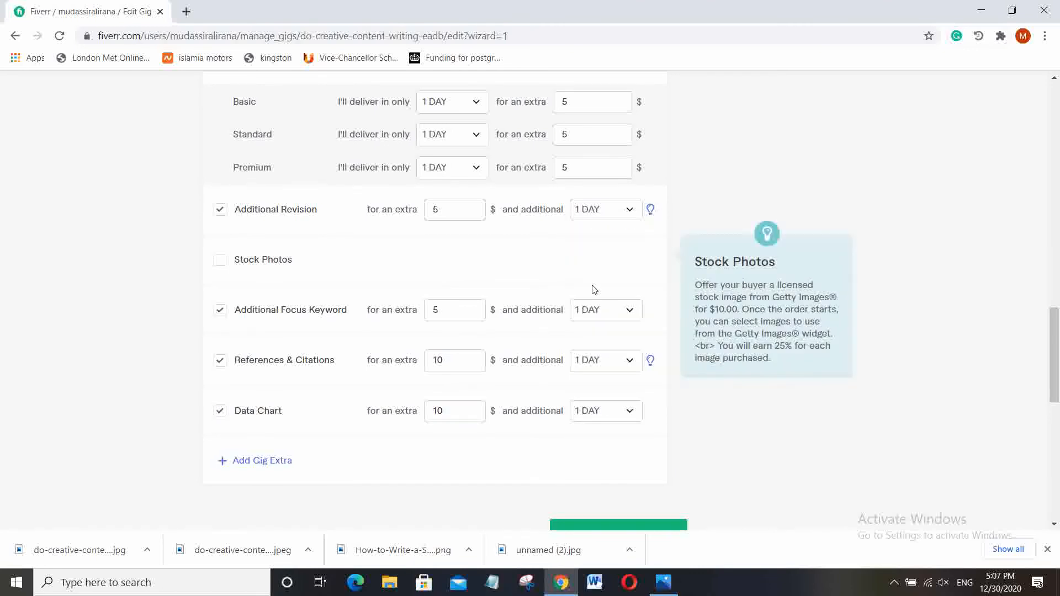
scroll(380, 476, "down", 3)
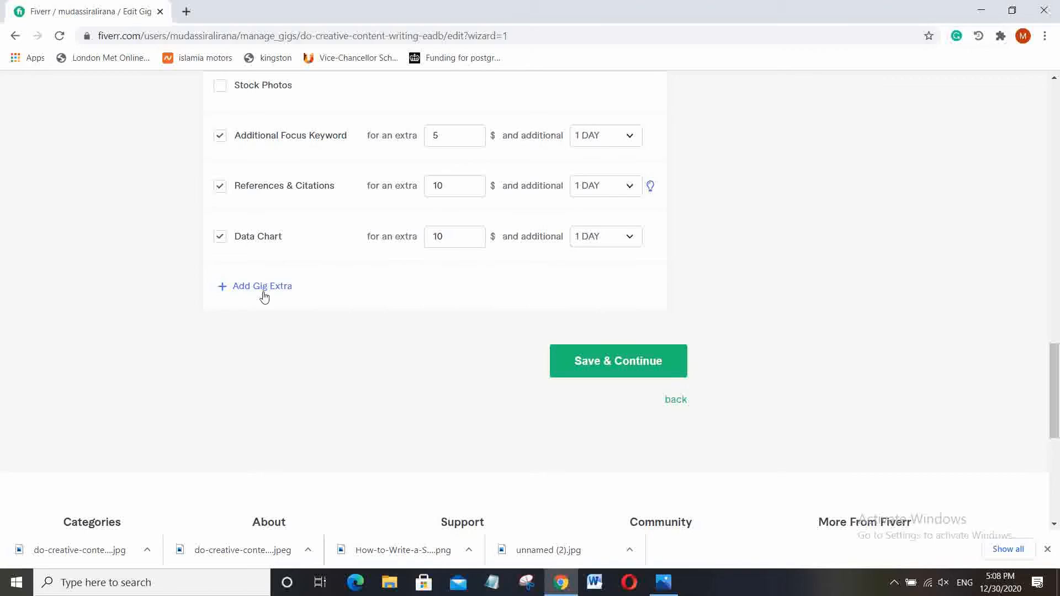
left_click(607, 361)
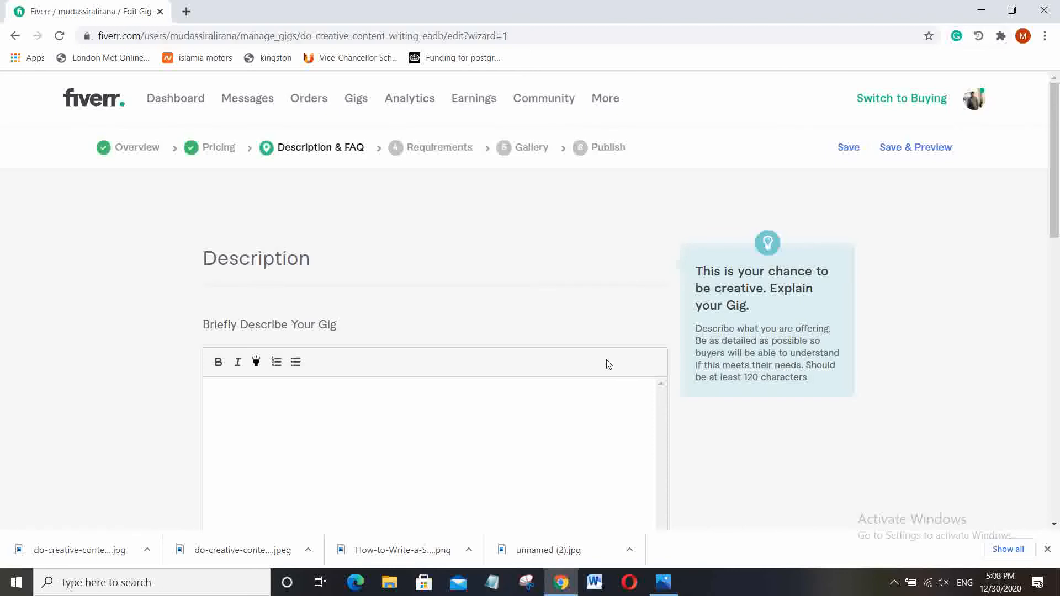
Begin the gig description with "If you are looking for a professional content writer than you are"
left_click(389, 406)
scroll(388, 407, "down", 1)
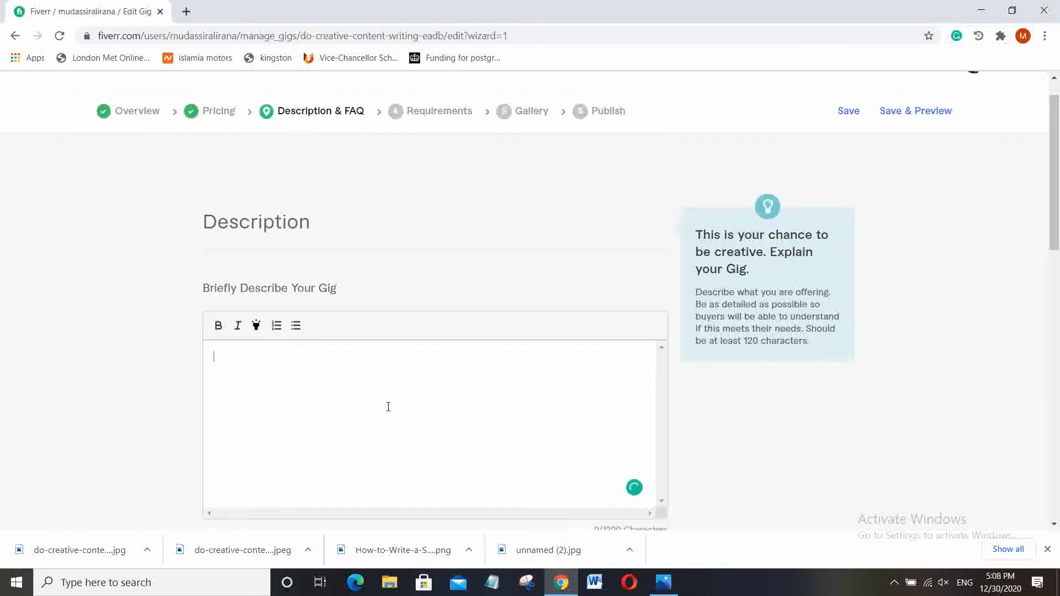
scroll(388, 407, "down", 1)
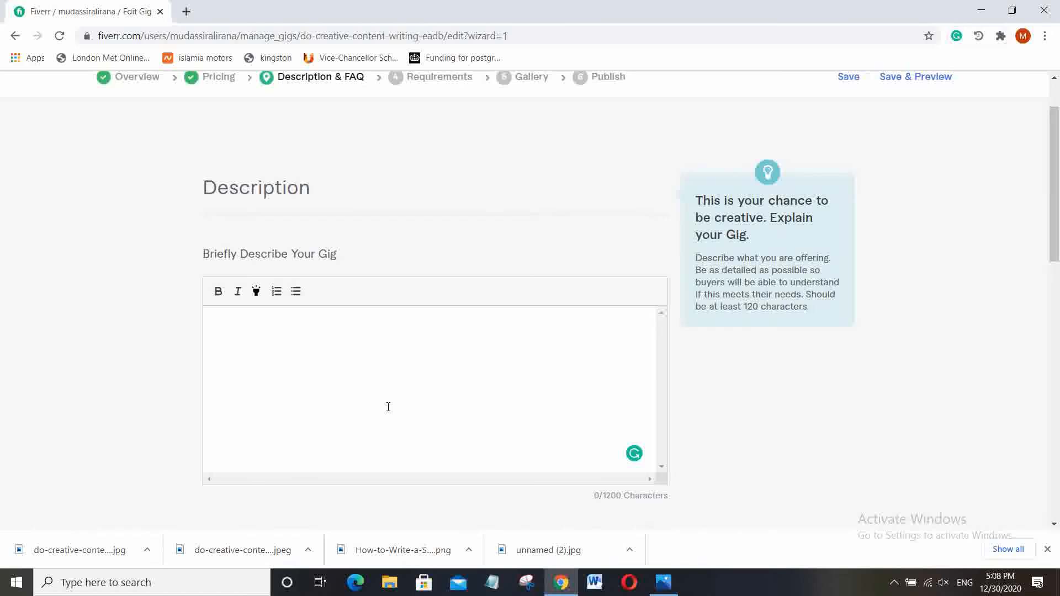
type("If you are lookin")
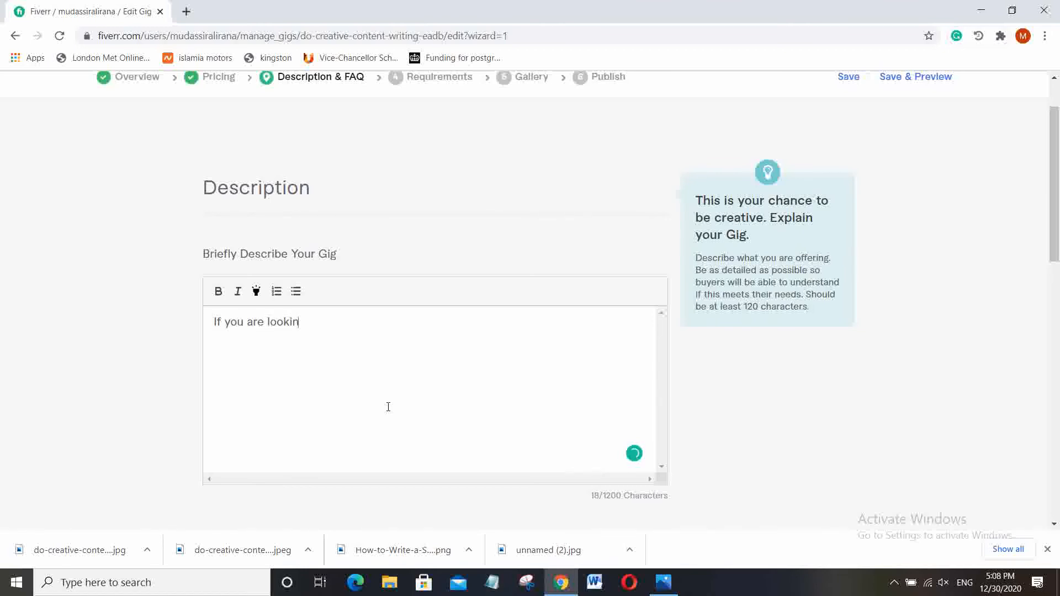
type("g for a professional con")
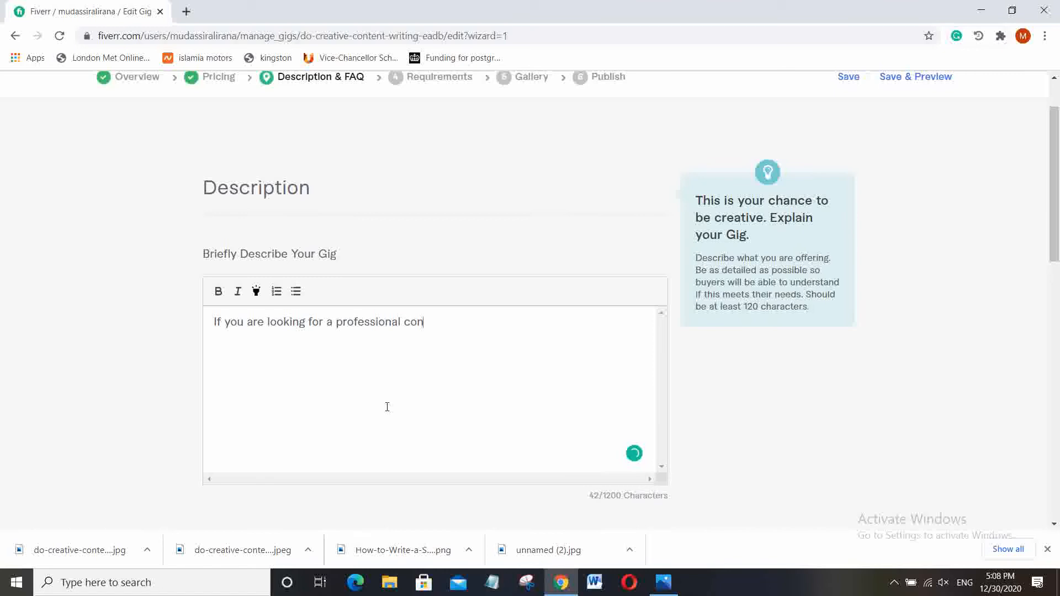
type("tent writer than you ar")
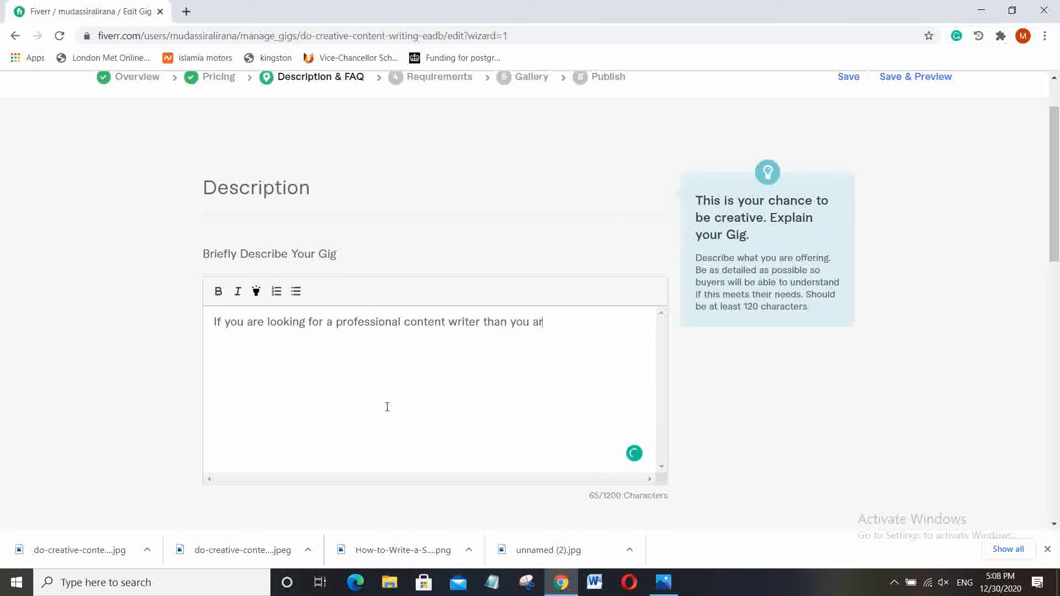
Continue the description with "at right door. Simply step in and let us know your requirements"
type("e at ro")
key("BackSpace")
type("ight door. Simply step in and")
key("BackSpace")
type("d let")
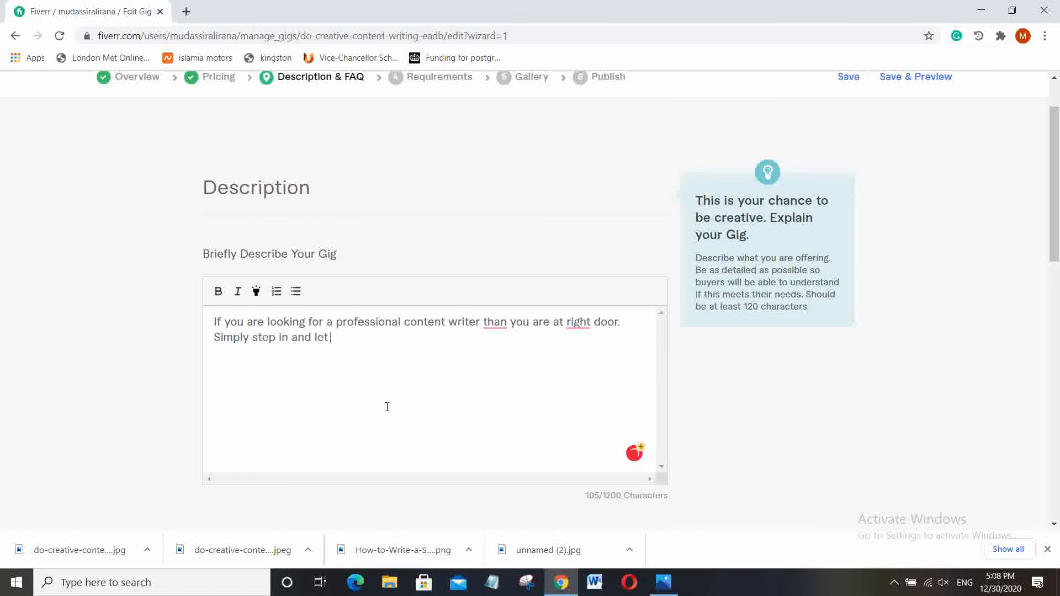
type(" us know your requirements")
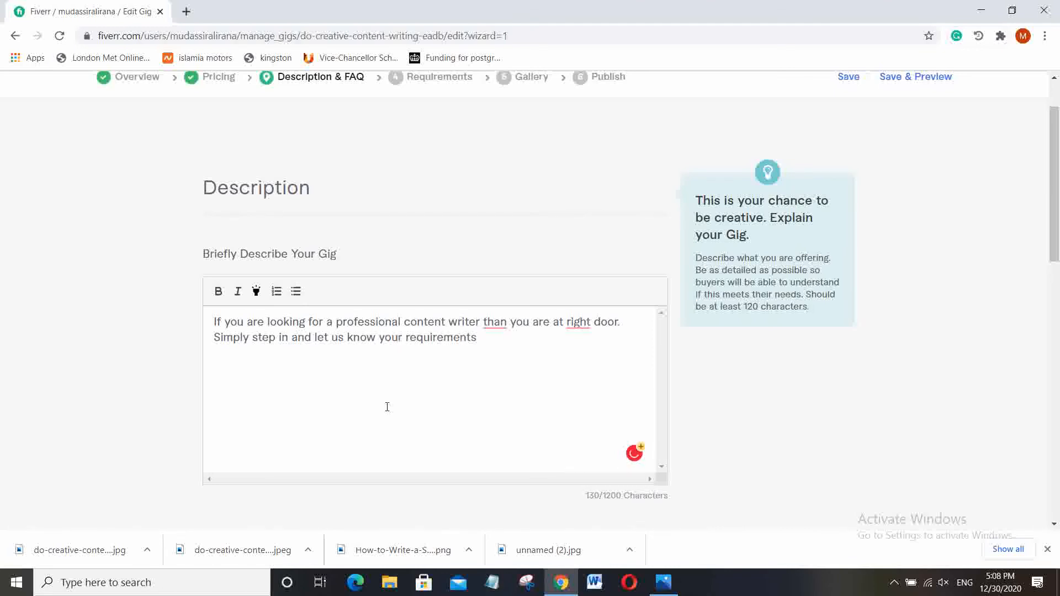
Add the sentence "We assure you that our written content will be highly optimised for search engines." to the description
type(". We assure you t")
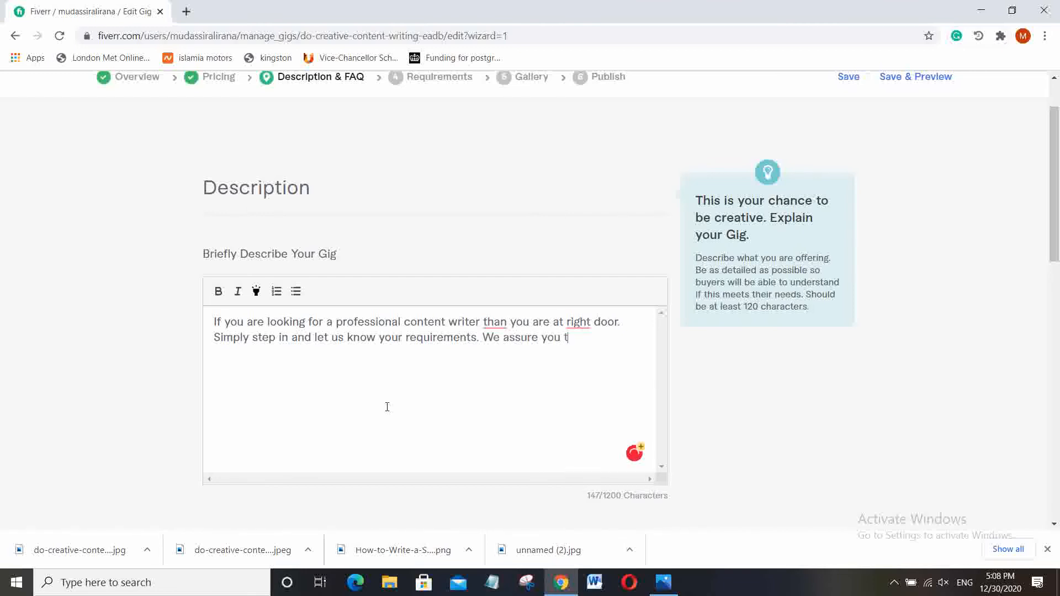
type("hat our writted content will")
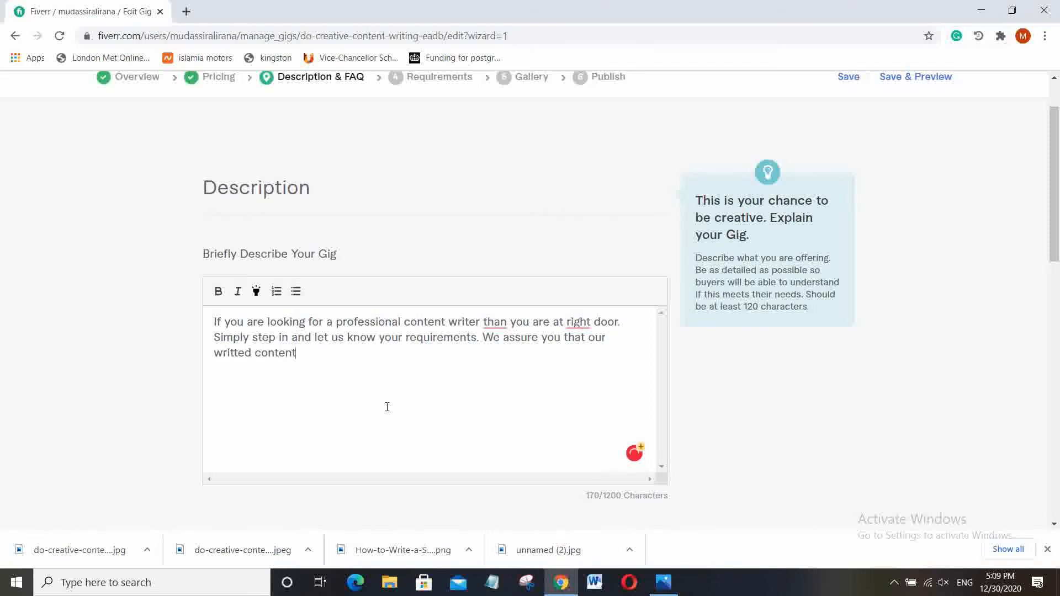
key("BackSpace")
key("BackSpace")
key("BackSpace")
key("BackSpace")
key("BackSpace")
key("BackSpace")
key("BackSpace")
key("BackSpace")
key("BackSpace")
key("BackSpace")
key("BackSpace")
key("BackSpace")
key("BackSpace")
key("BackSpace")
type("en content will be hig")
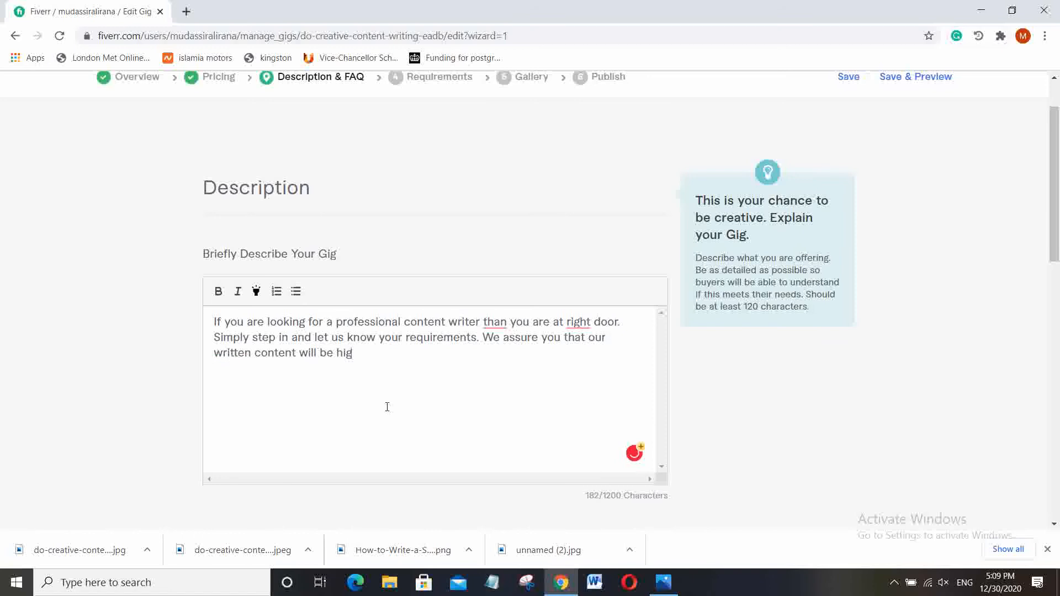
type("hly optimised for search")
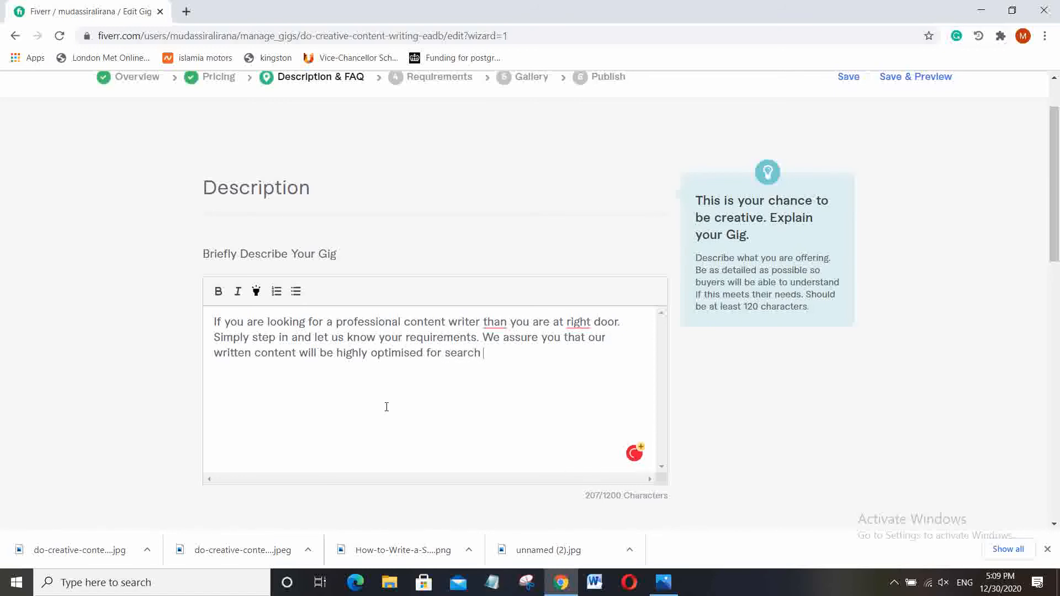
type(" engines, ")
Add "Also we will provide you" followed by the separate lines "Quality content", "Error free" and "Free from Plagiarism"
type("Also ")
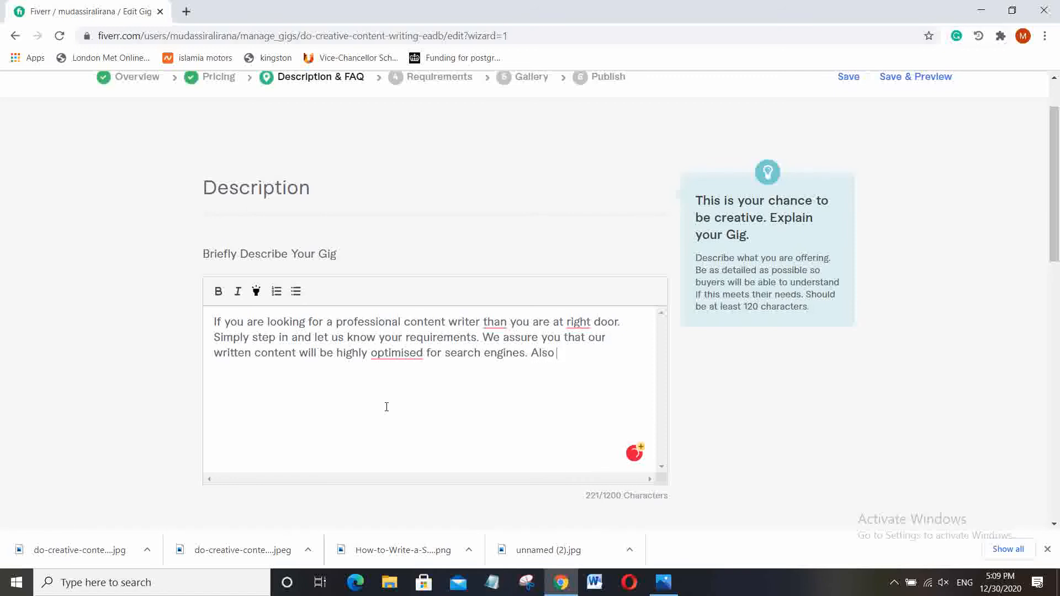
type("we will provide u")
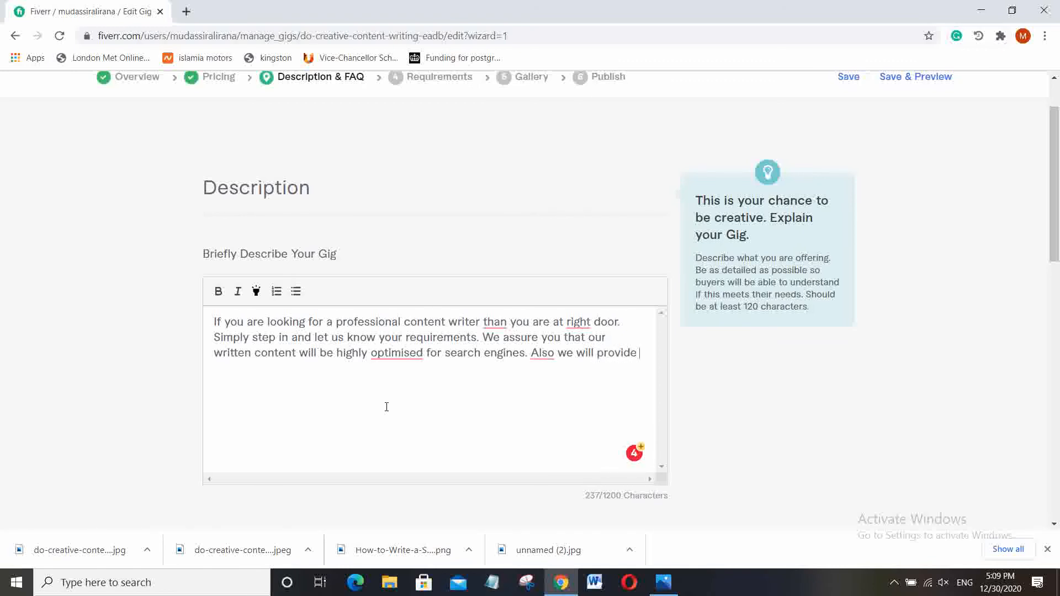
key("BackSpace")
type("you")
key("Return")
type("Qual")
key("BackSpace")
key("BackSpace")
type("ality writin")
key("BackSpace")
key("BackSpace")
key("BackSpace")
key("BackSpace")
key("BackSpace")
key("BackSpace")
type("tent")
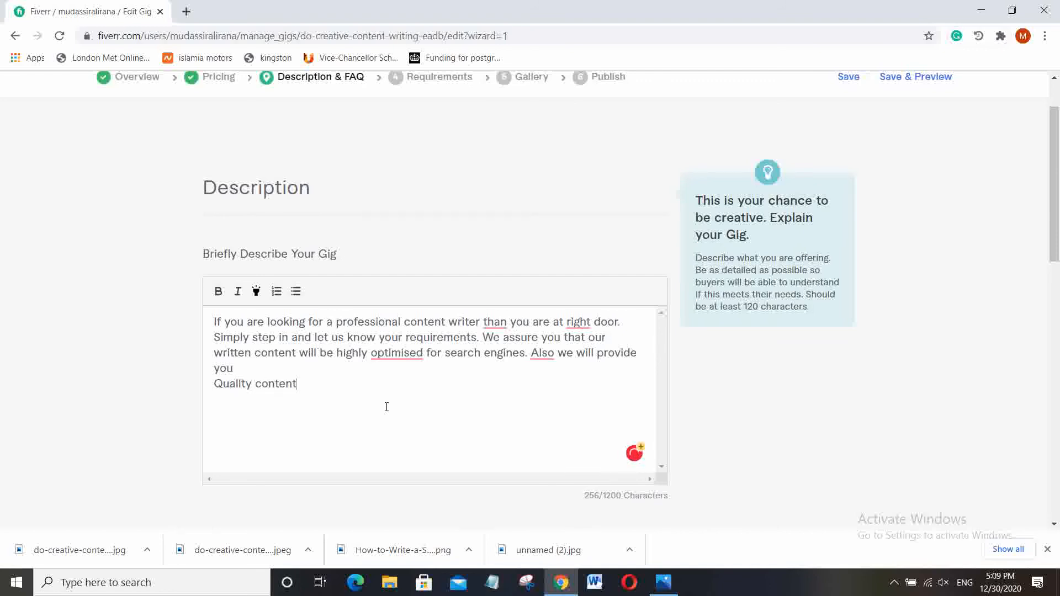
key("Return")
type("Error free")
key("Return")
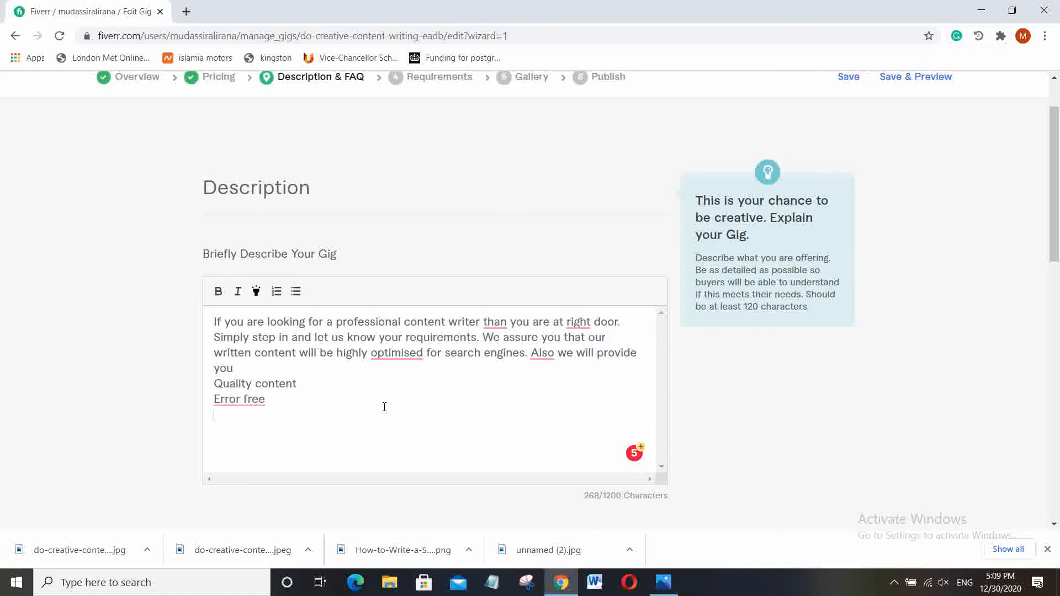
type("Free from Plagia")
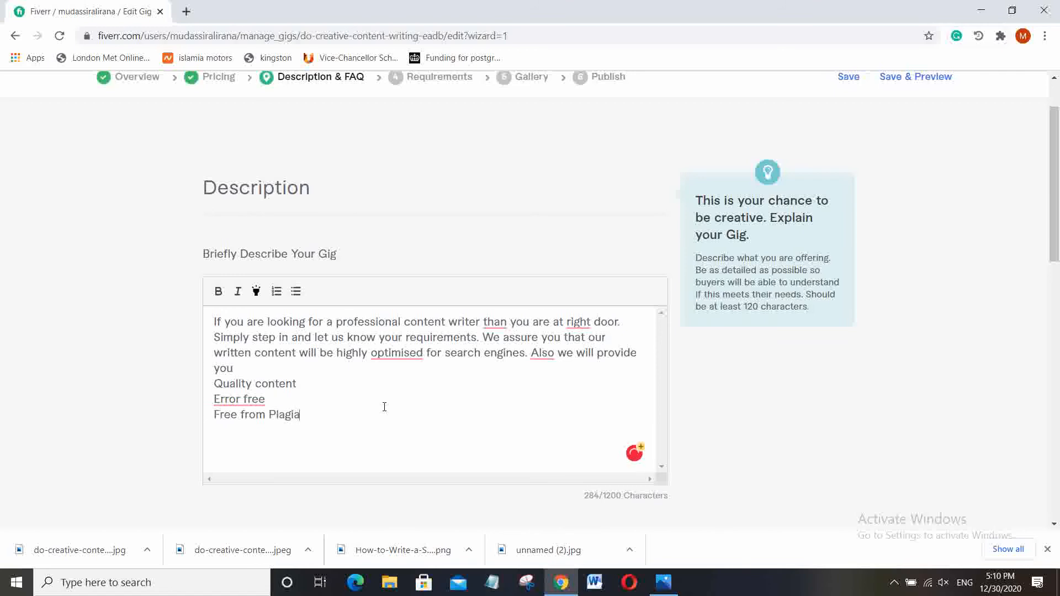
type("rism")
Correct the second line of the offer list to "Error-free content"
mouse_move(240, 404)
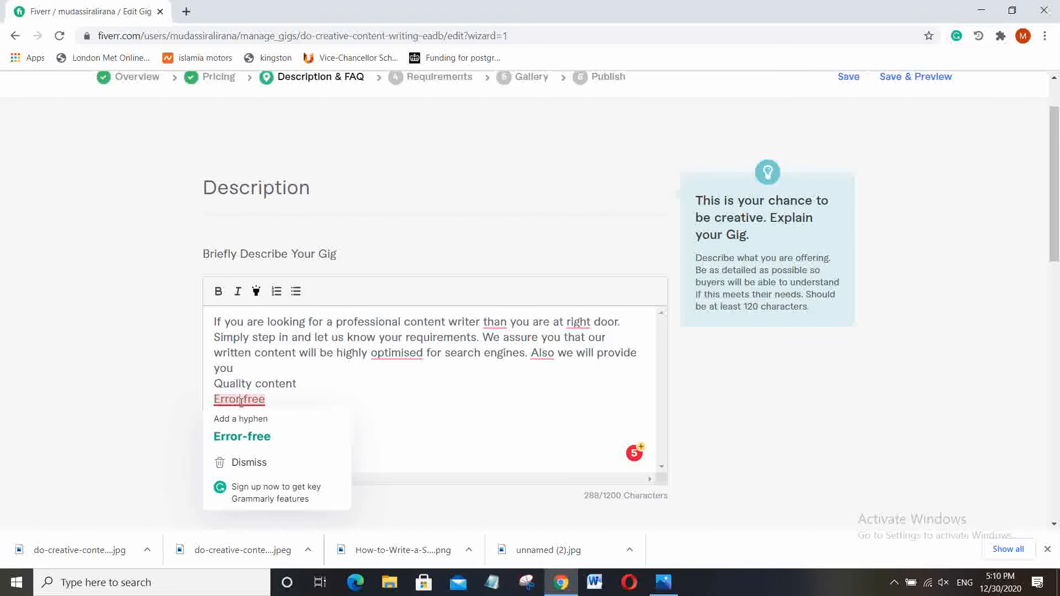
left_click(241, 436)
type("content")
key("BackSpace")
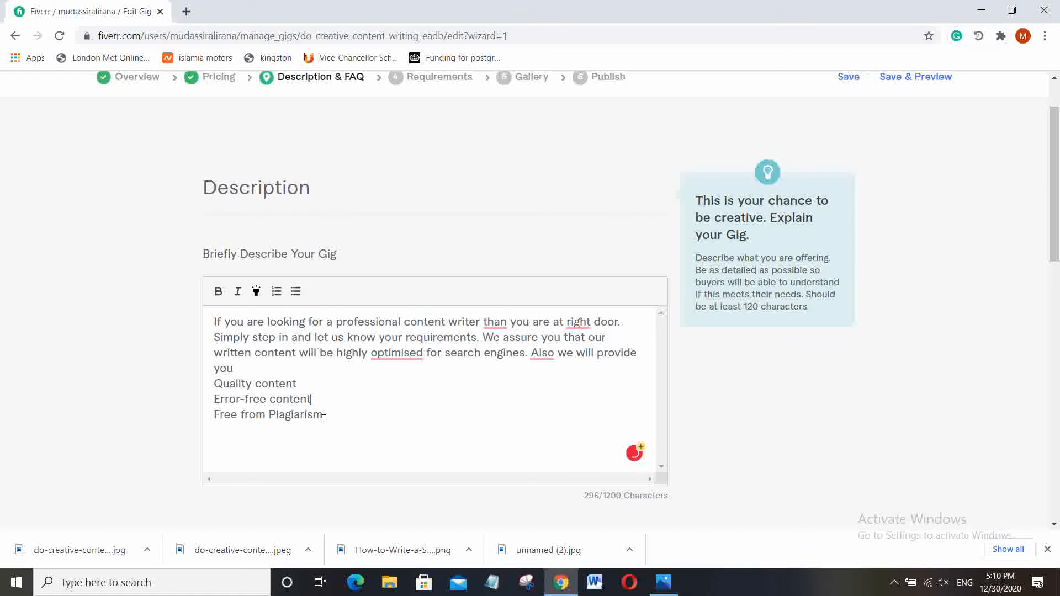
Format the three lines from "Quality content" to "Free from Plagiarism" as a bold numbered list
left_click_drag(323, 418, 214, 385)
left_click(218, 291)
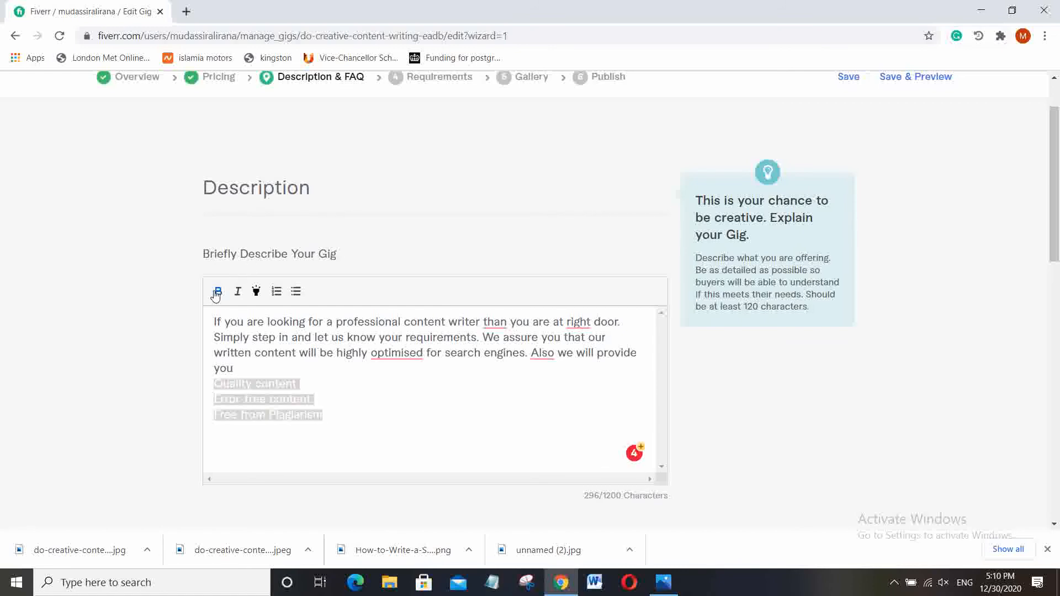
left_click(277, 292)
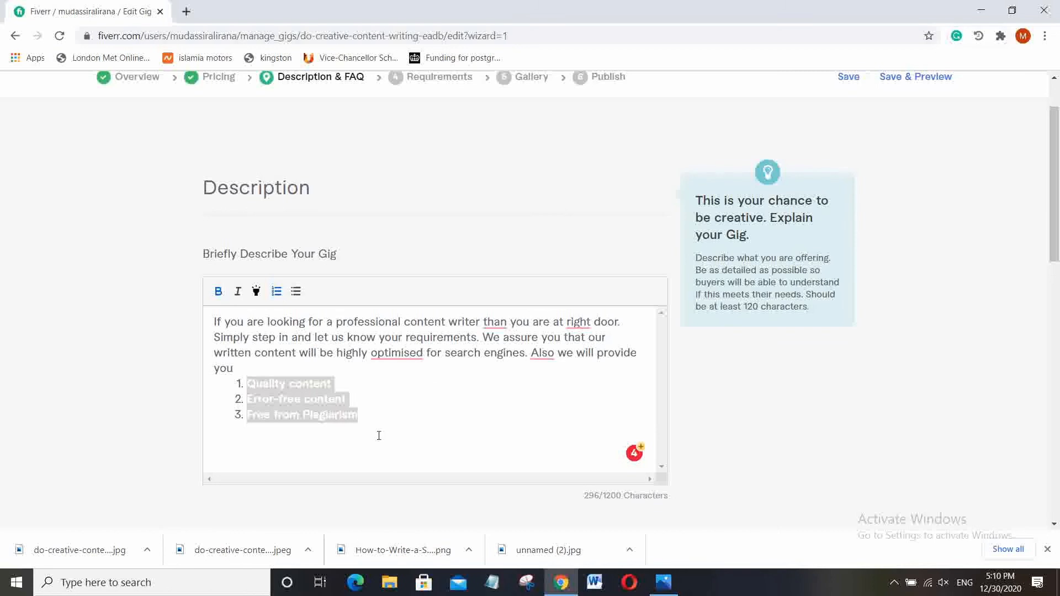
left_click(358, 418)
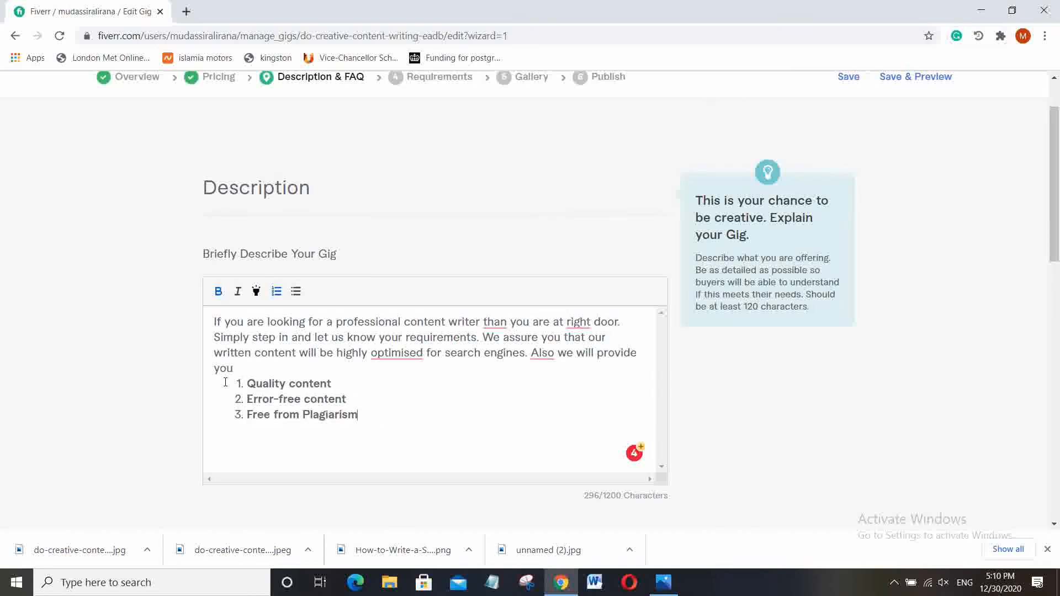
Try to format the introductory paragraph of the description as a bulleted list
left_click_drag(230, 370, 205, 319)
left_click(296, 293)
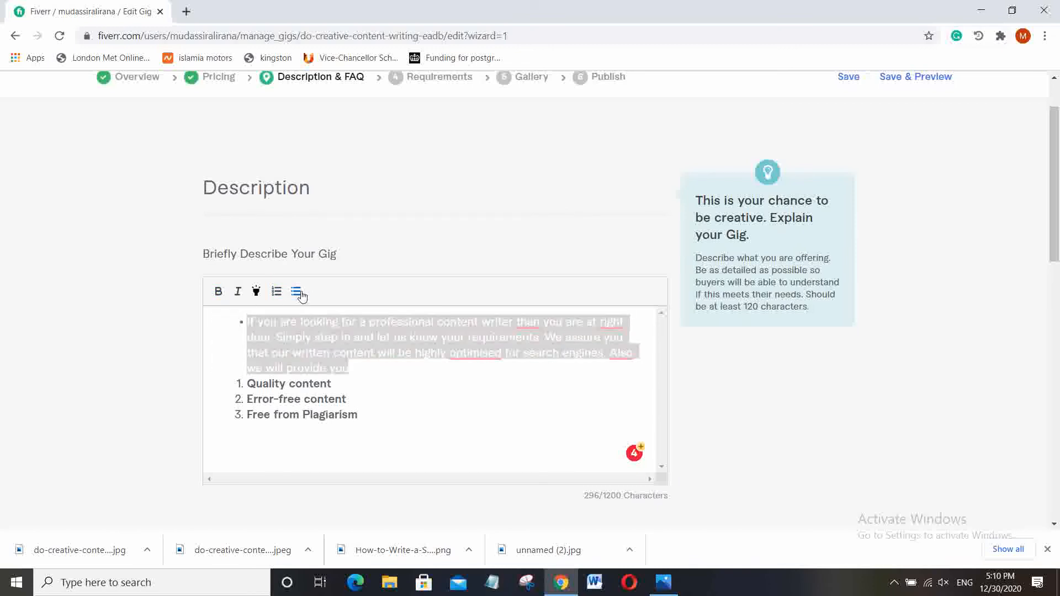
left_click(296, 292)
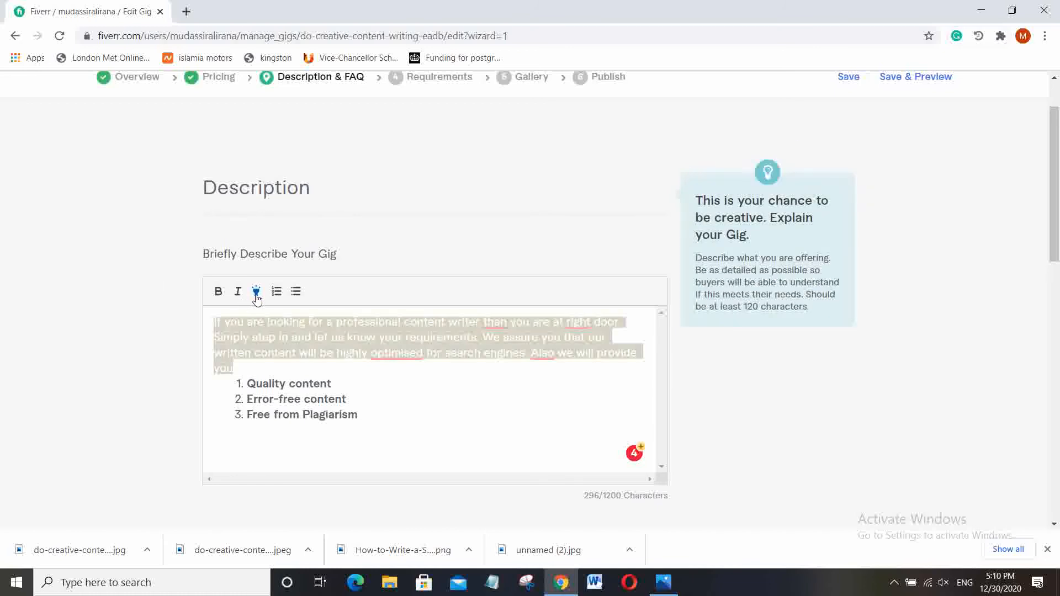
Below the numbered list, start a paragraph with "If you have any special requirement than please drop a message at"
left_click(394, 409)
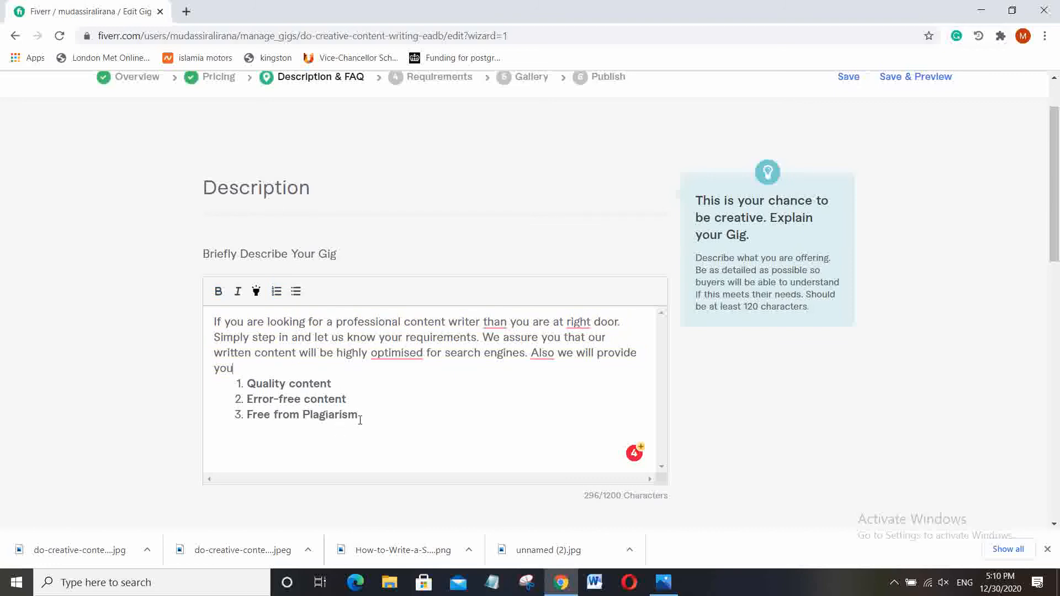
key("Return")
key("Return")
type("So")
key("BackSpace")
key("BackSpace")
key("BackSpace")
type("So")
key("BackSpace")
key("BackSpace")
key("BackSpace")
type("if")
key("BackSpace")
key("BackSpace")
key("BackSpace")
type("If you ar")
key("BackSpace")
type("have any special requirement than please drop a messa")
key("BackSpace")
key("BackSpace")
key("BackSpace")
type("ssage at our inbvo")
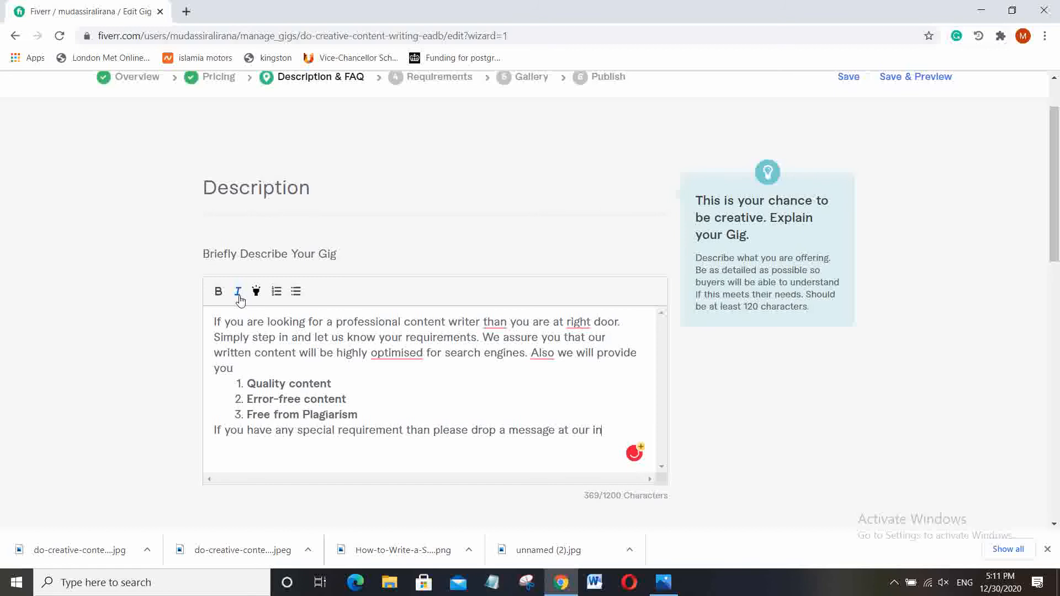
Replace "our" at the end of the closing paragraph with "my inbox so that we can discuss it further to avoid any"
key("BackSpace")
key("BackSpace")
key("BackSpace")
key("BackSpace")
key("BackSpace")
key("BackSpace")
key("BackSpace")
type("my inbox so that we")
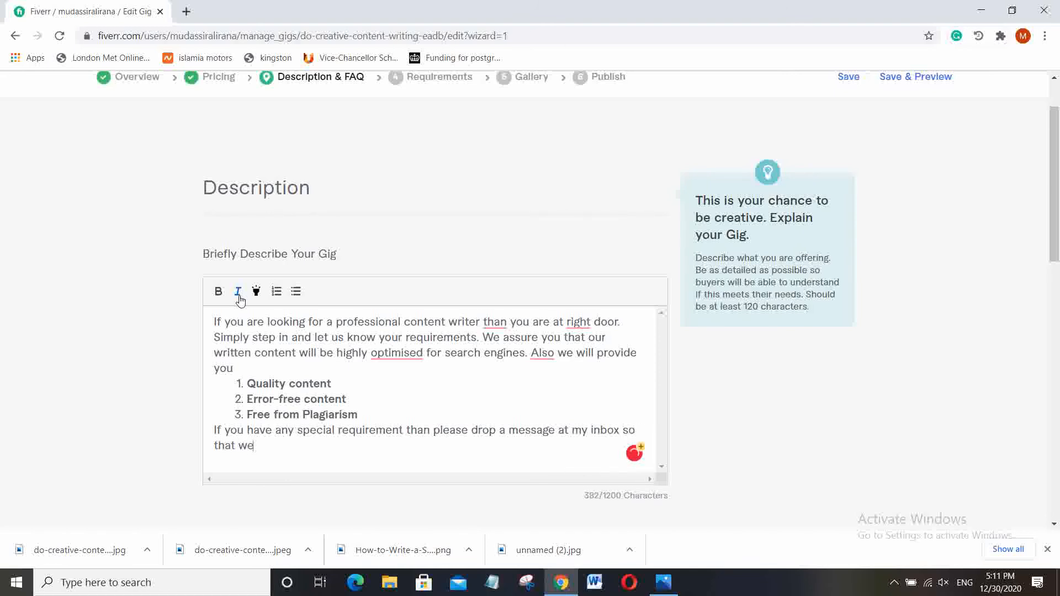
type(" can discuss it fuirther")
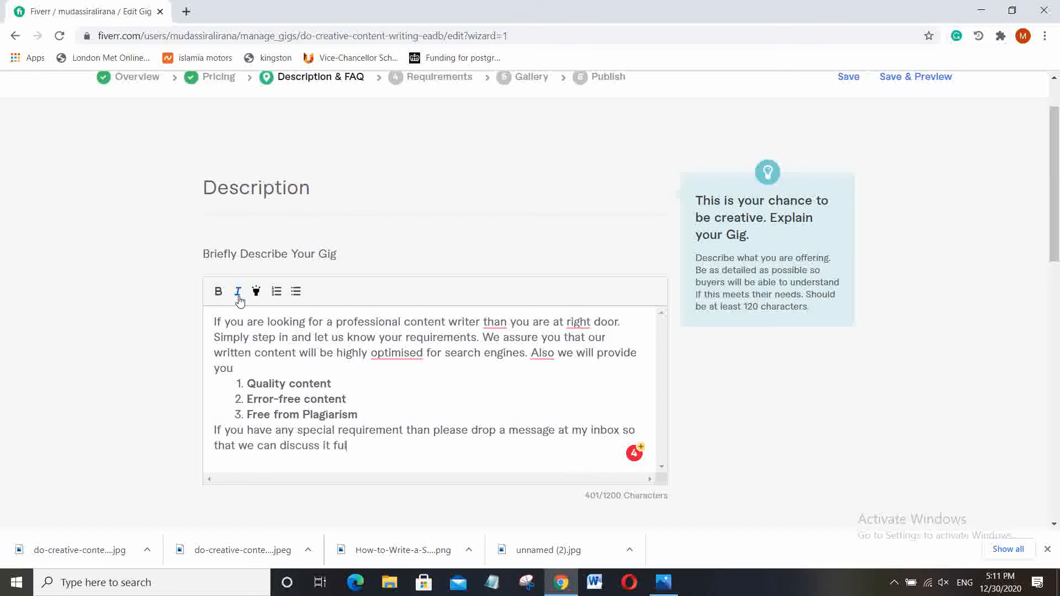
key("BackSpace")
key("BackSpace")
key("BackSpace")
key("BackSpace")
key("BackSpace")
key("BackSpace")
type("rther to avoid any")
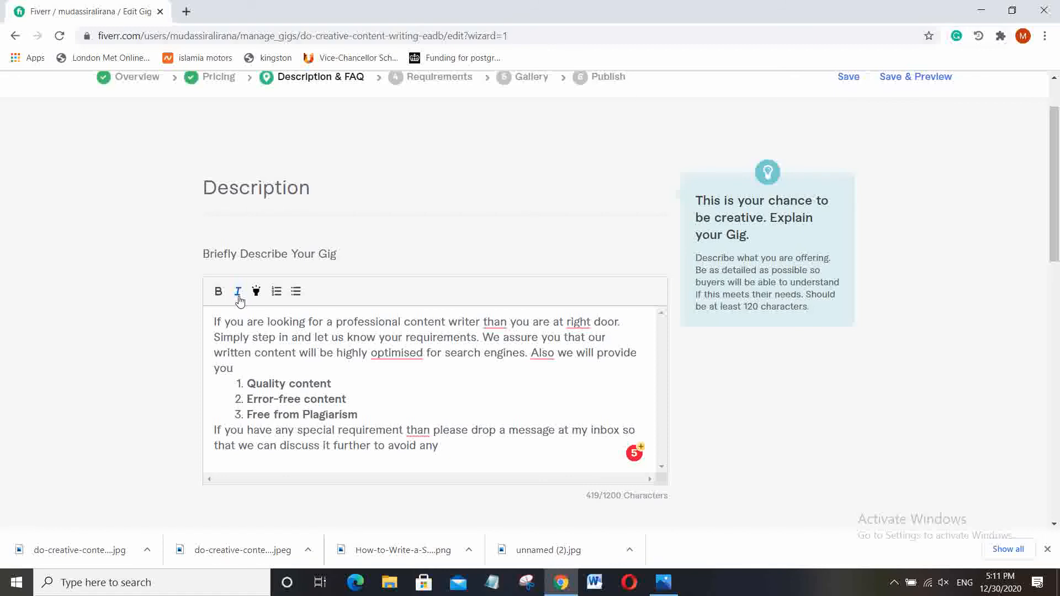
In the closing paragraph, replace "further to avoid any" with "further. I will recommend you to discuss your project before placing an"
key("BackSpace")
key("BackSpace")
key("BackSpace")
key("BackSpace")
key("BackSpace")
key("BackSpace")
key("BackSpace")
key("BackSpace")
key("BackSpace")
key("BackSpace")
key("BackSpace")
key("BackSpace")
key("BackSpace")
key("BackSpace")
key("BackSpace")
key("BackSpace")
key("BackSpace")
key("BackSpace")
key("BackSpace")
key("BackSpace")
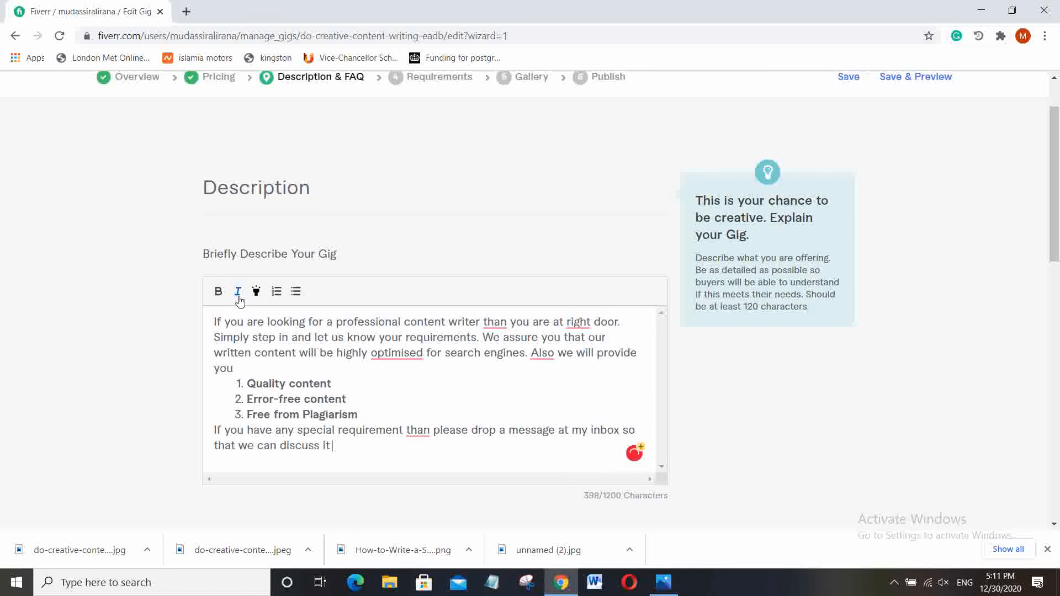
type("further. I will recom")
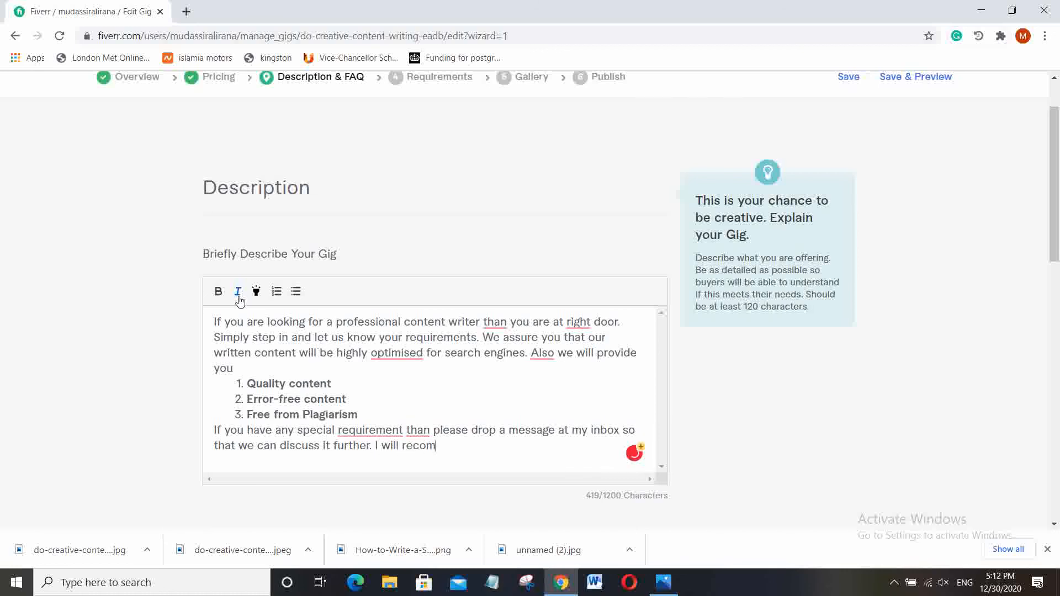
type("mend you to disc")
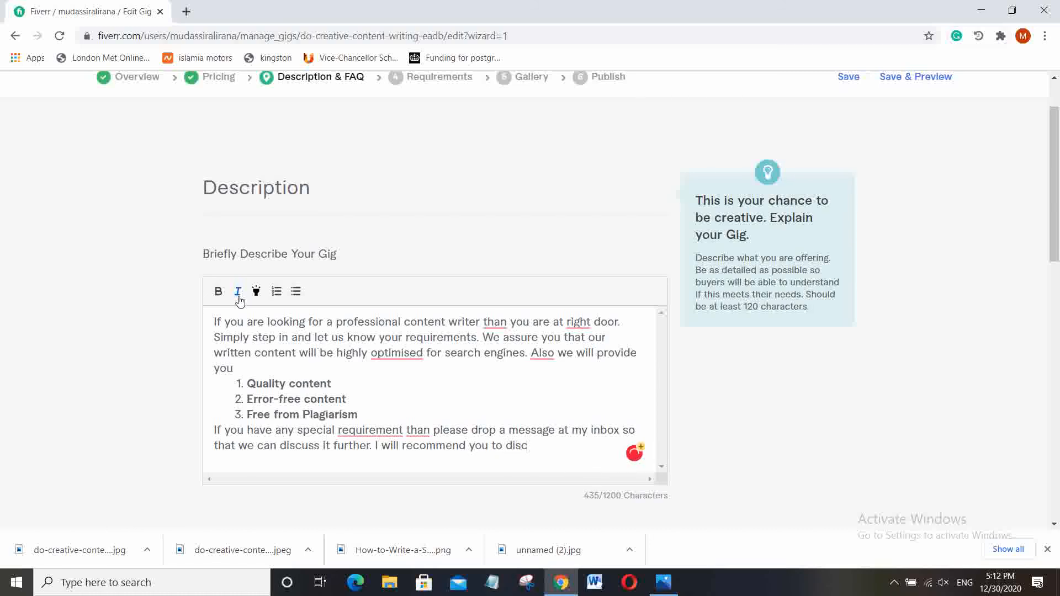
type("uss your project ")
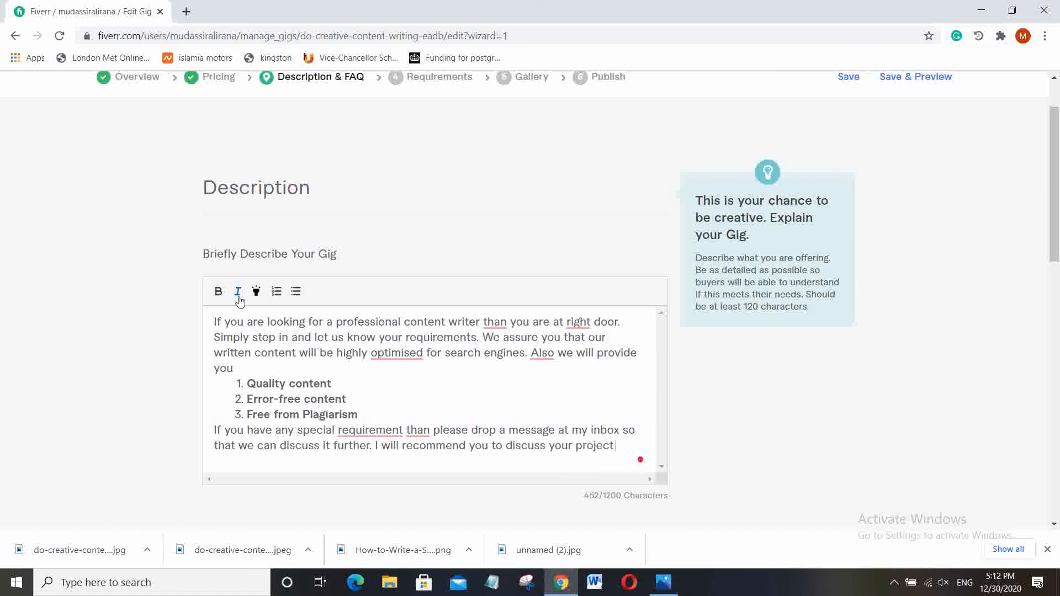
type("before ")
type("placing m")
type("e")
key("BackSpace")
key("BackSpace")
key("BackSpace")
type("an")
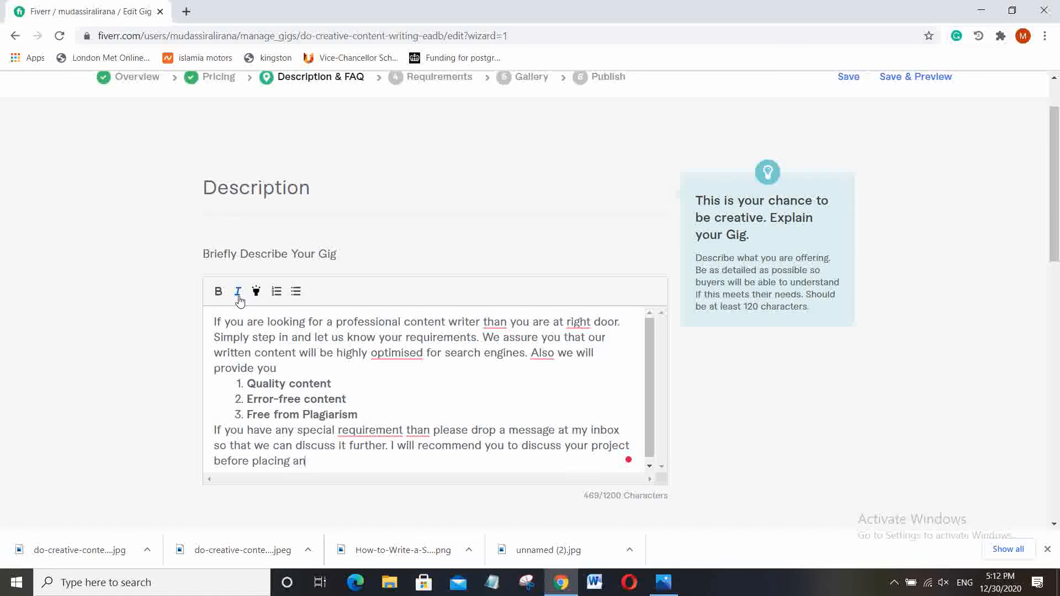
Finish the closing paragraph with "order. Feel free to contact us and demand our portfolio."
type(" order. Feel free to contact is")
key("BackSpace")
key("BackSpace")
key("BackSpace")
type("us and demand our ")
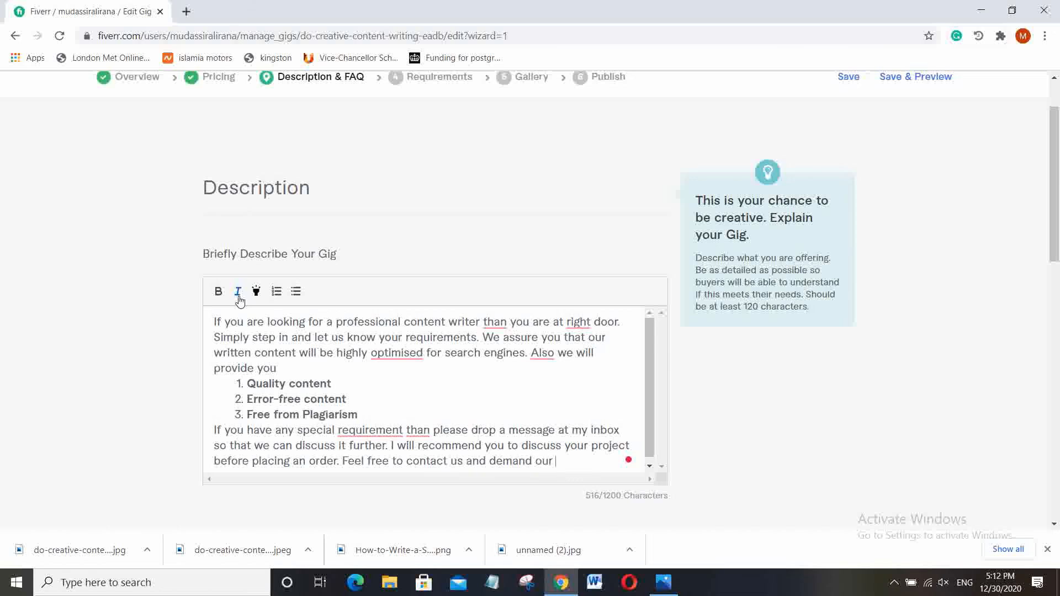
type("portfolio.")
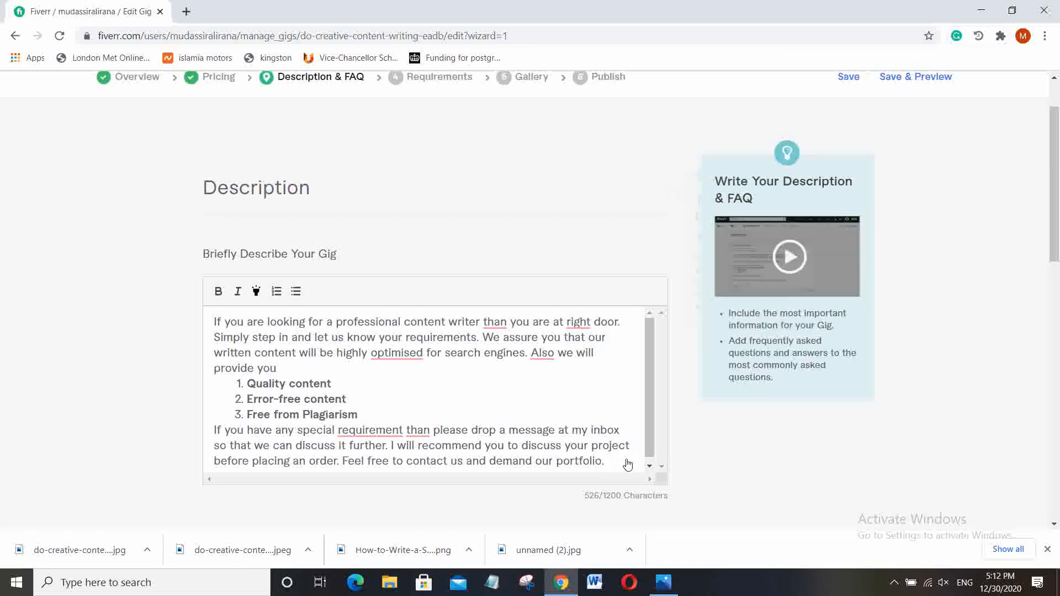
Accept the Grammarly corrections "requirements" and "then" in the closing paragraph
mouse_move(629, 461)
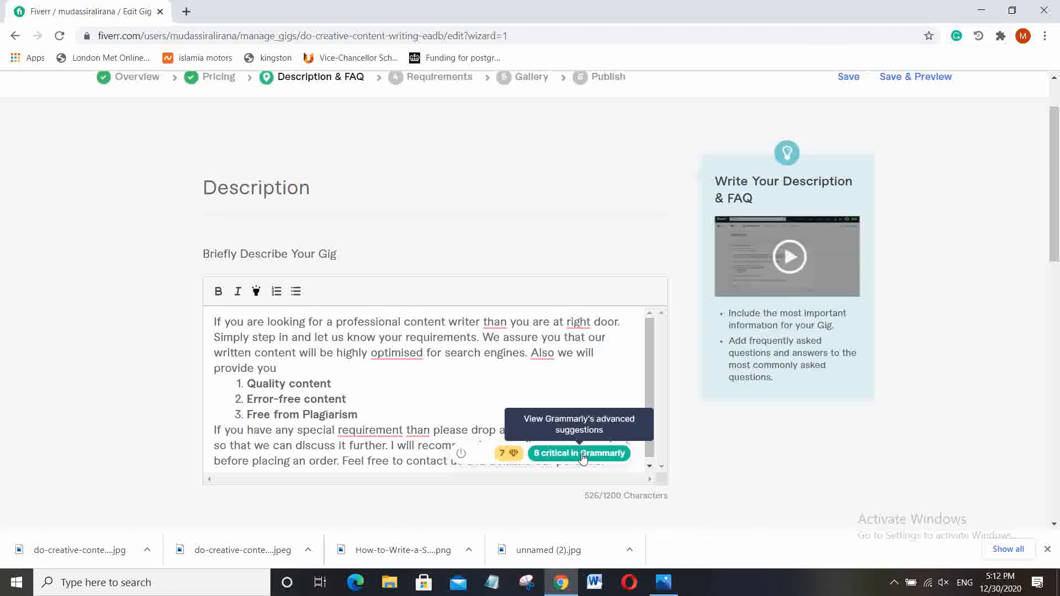
mouse_move(374, 434)
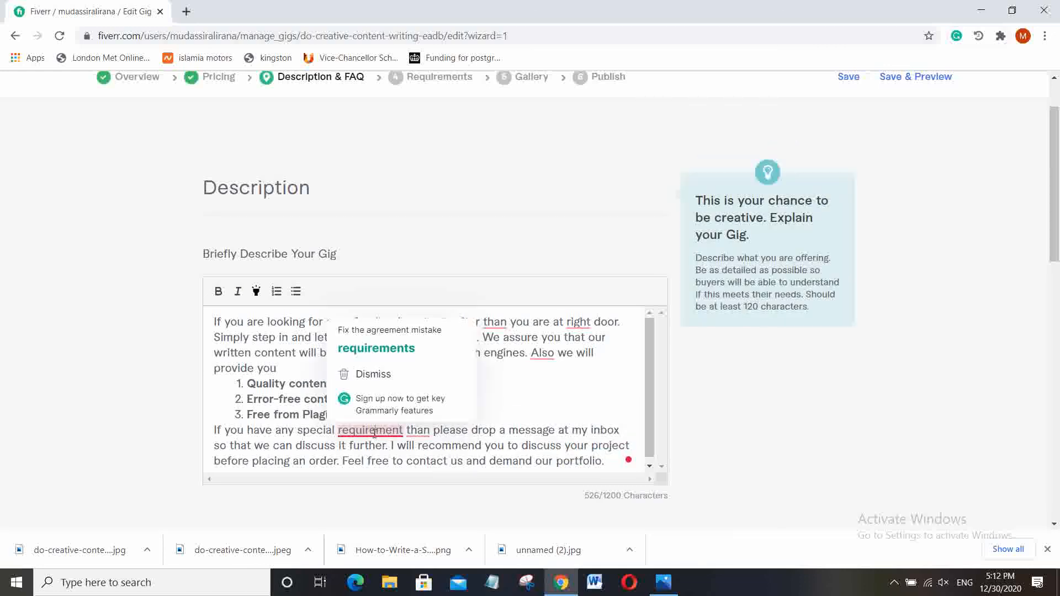
left_click(399, 348)
mouse_move(424, 428)
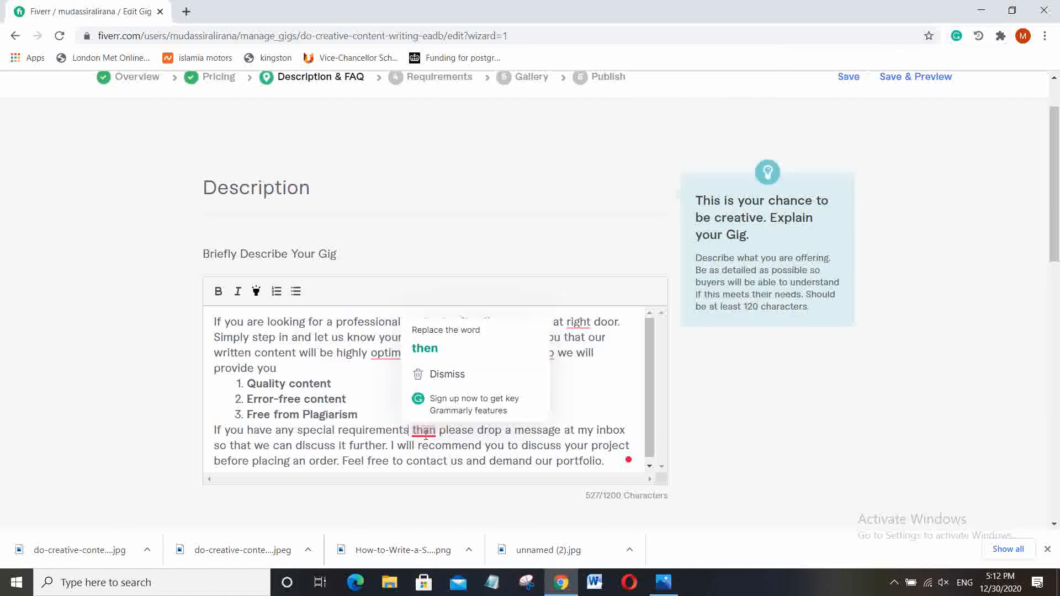
left_click(440, 351)
Accept the Grammarly corrections in the introductory paragraph: "optimized", a comma after "Also", "the" before "right door", and "then"
mouse_move(407, 353)
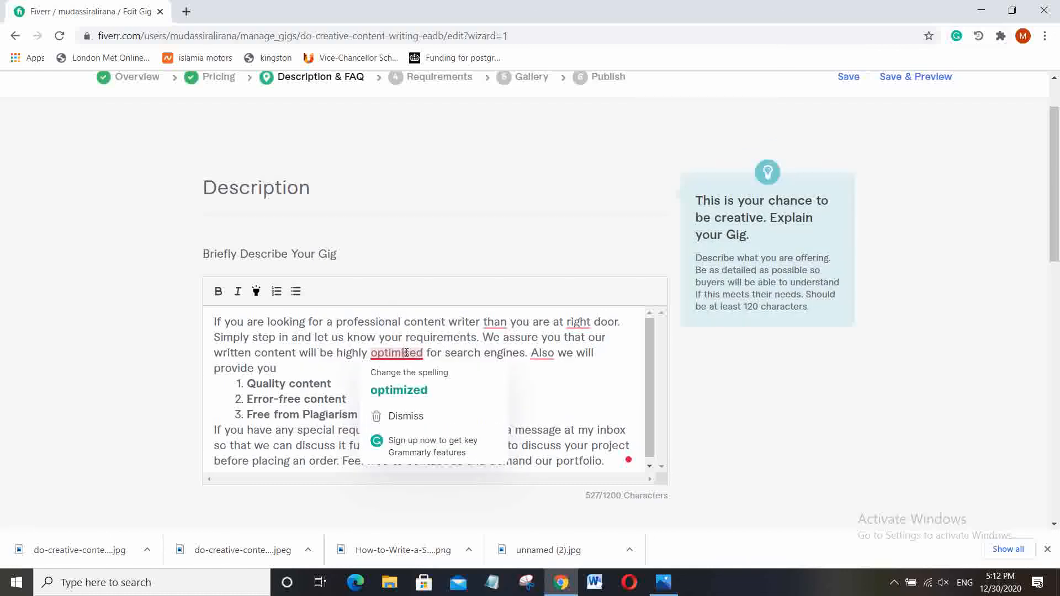
left_click(411, 389)
mouse_move(547, 357)
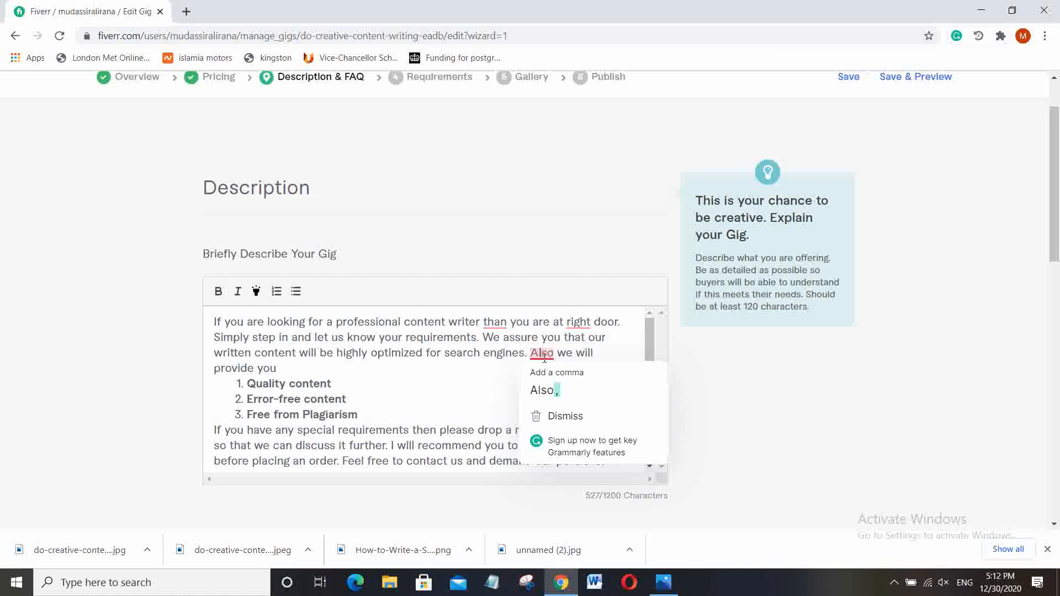
left_click(548, 389)
mouse_move(578, 322)
left_click(587, 359)
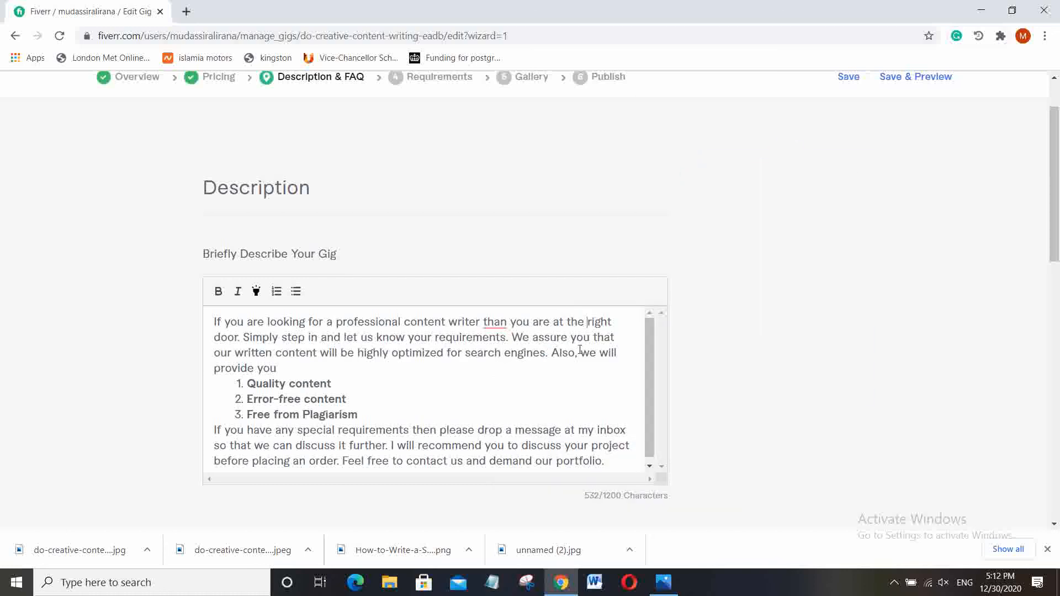
mouse_move(495, 323)
left_click(497, 360)
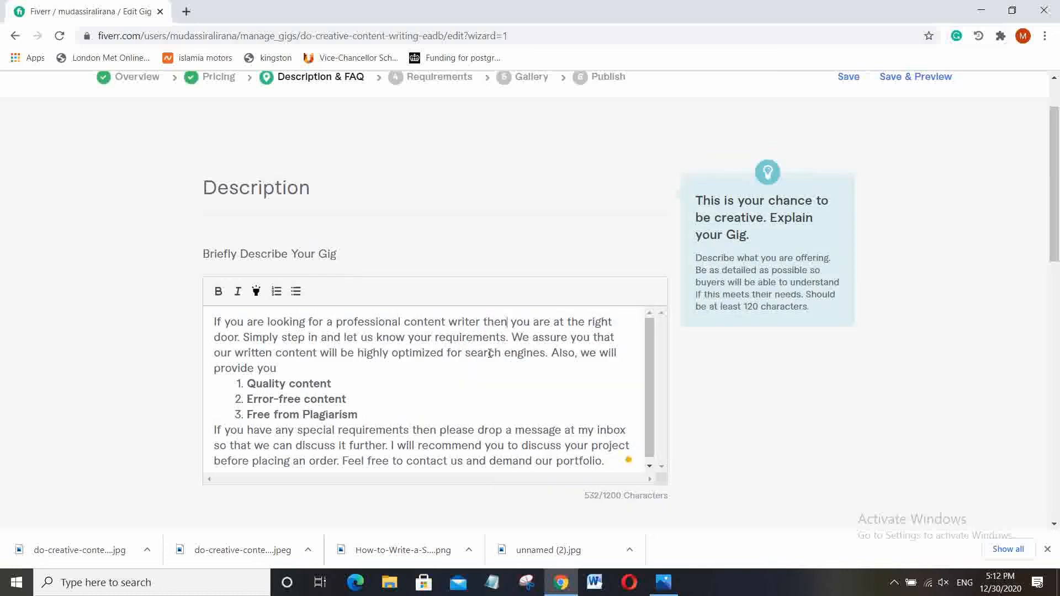
Save the description without adding any FAQ and continue to the Requirements stage
scroll(490, 354, "down", 3)
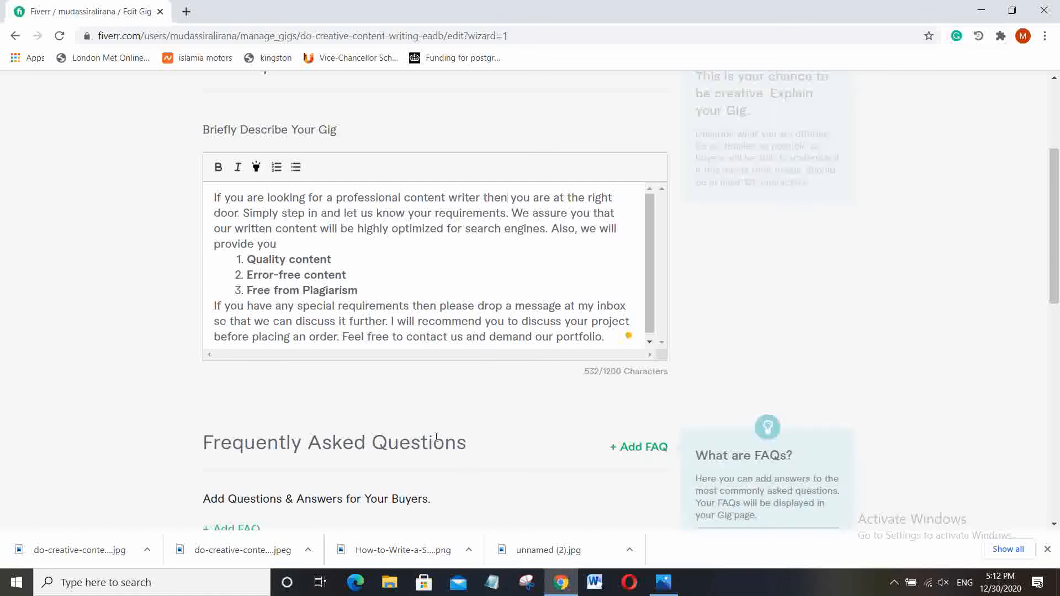
scroll(436, 440, "down", 3)
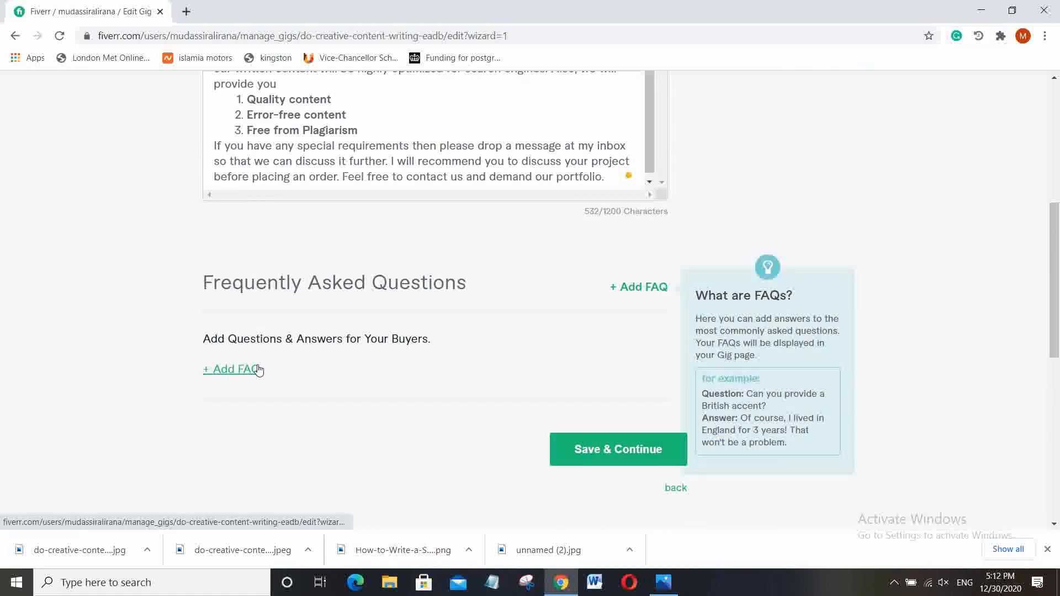
left_click(612, 455)
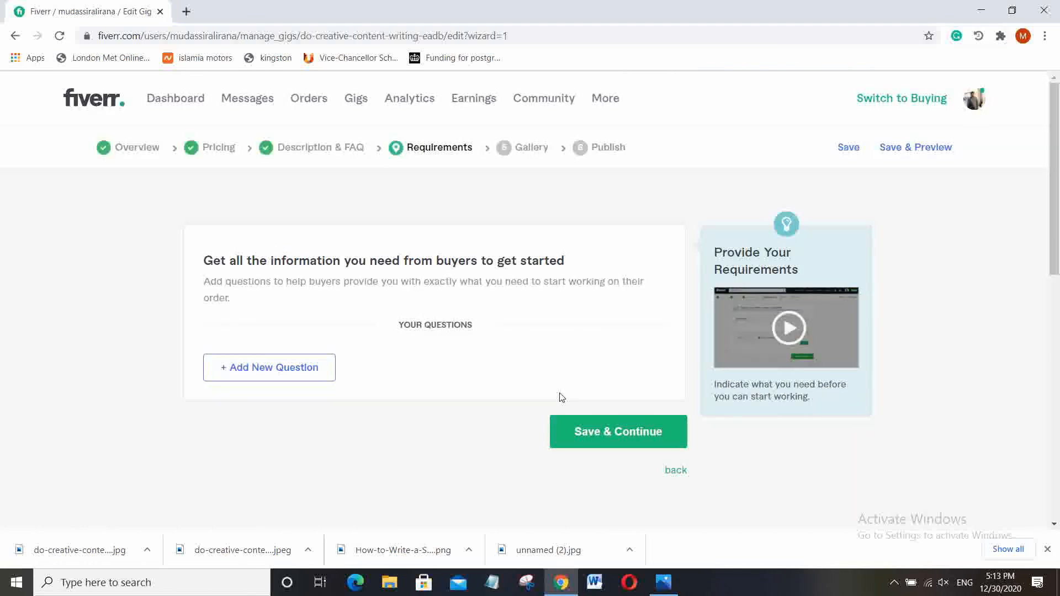
Add a required free-text buyer question reading "Your Topic"
left_click(237, 369)
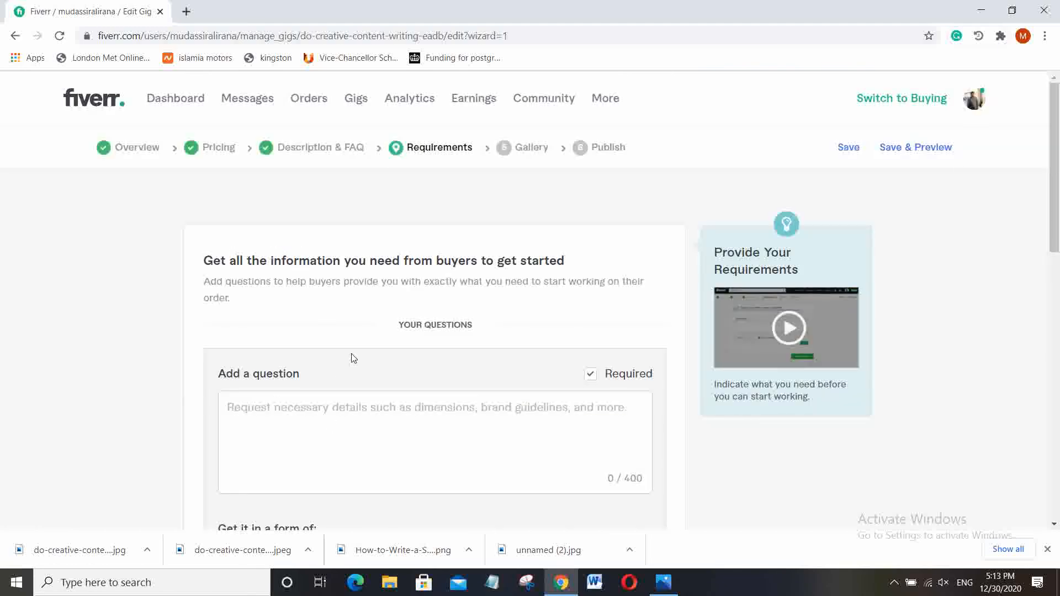
left_click(362, 448)
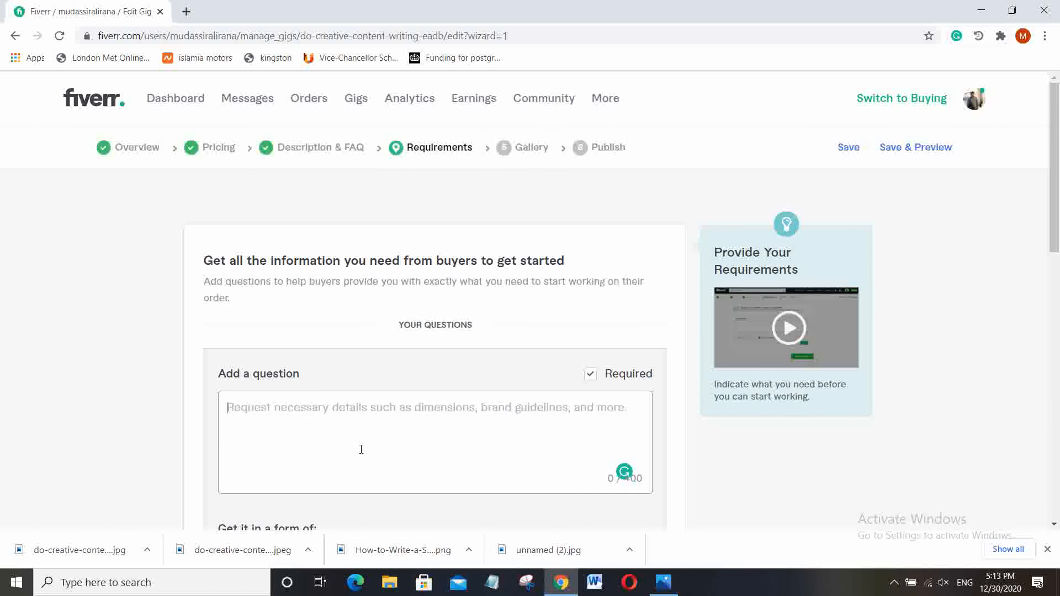
type("Your Topic")
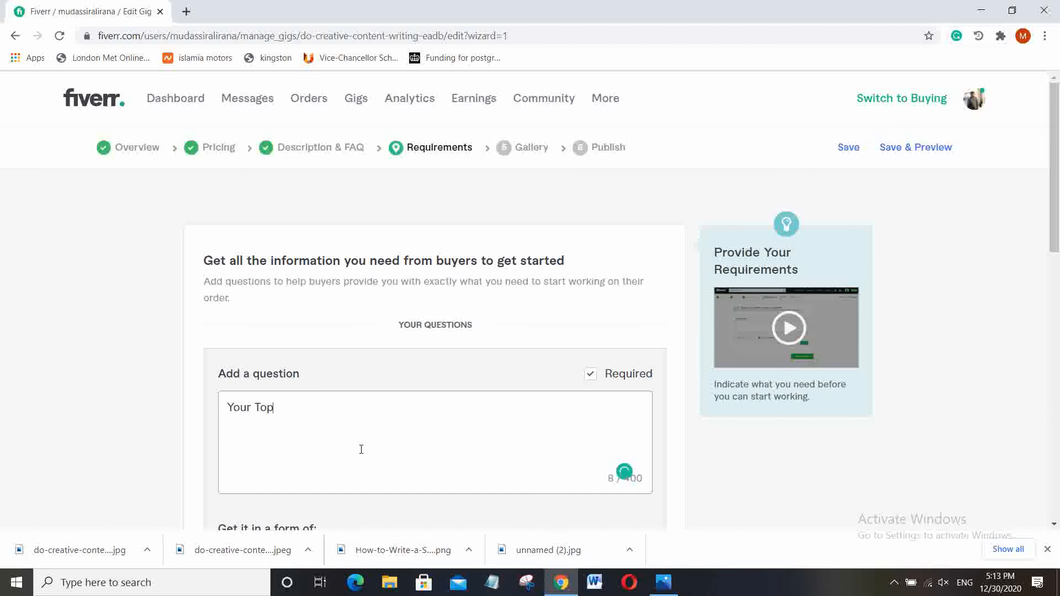
left_click(440, 362)
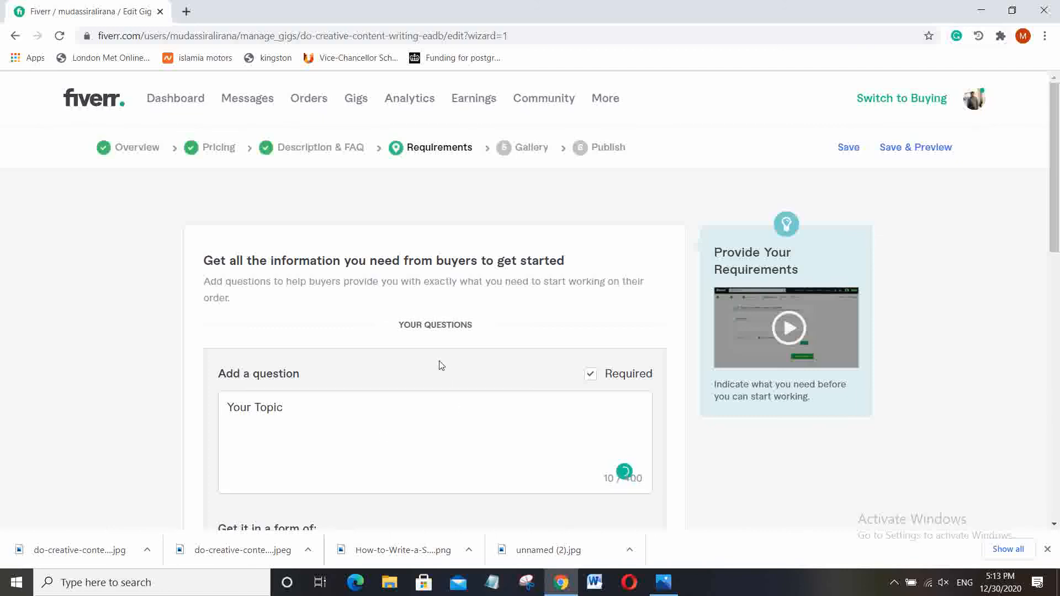
scroll(440, 365, "down", 3)
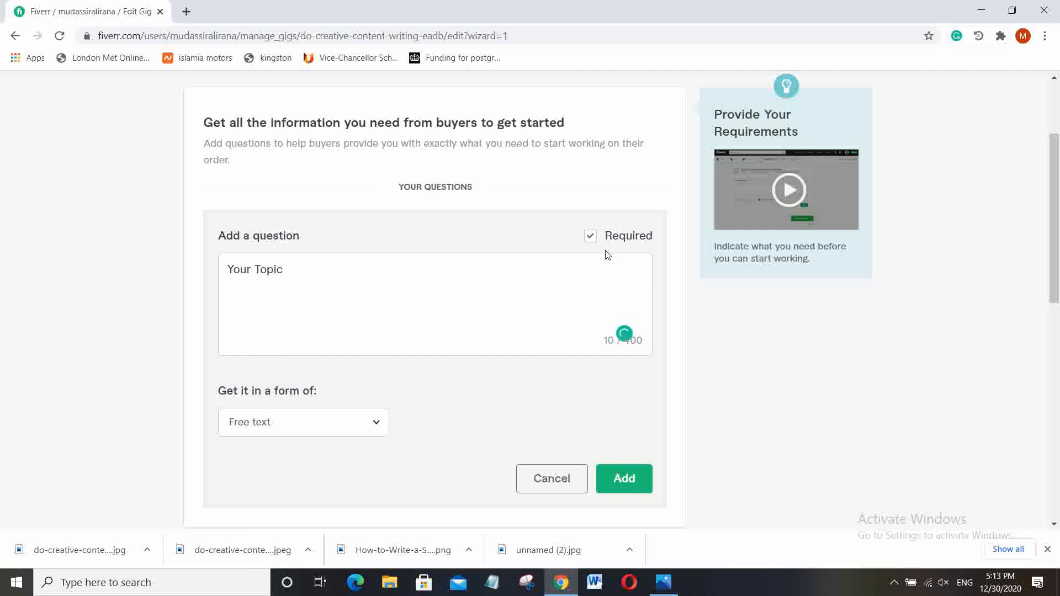
left_click(627, 478)
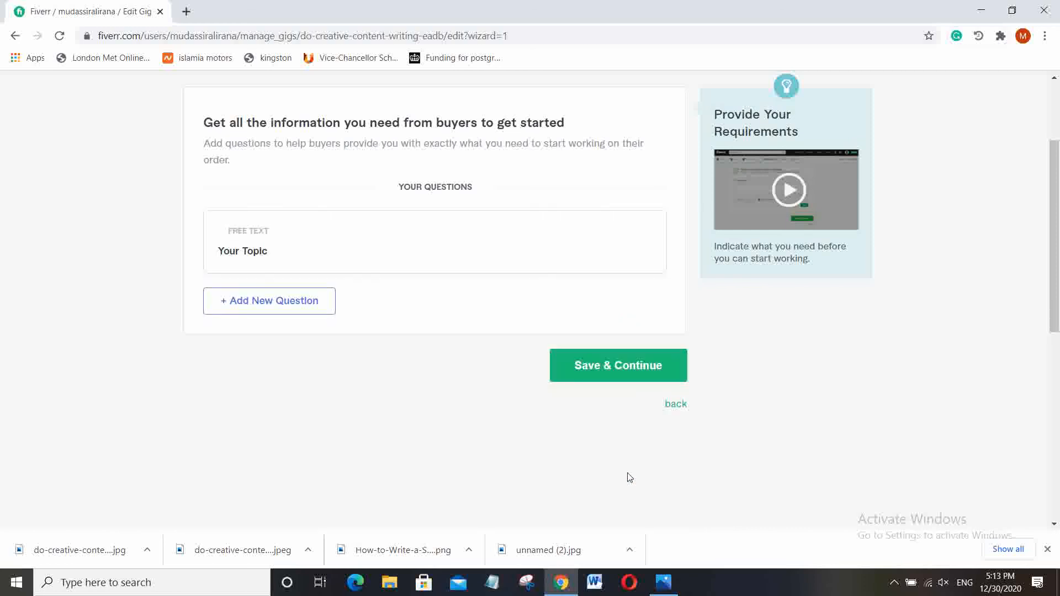
Add a second required free-text question reading "Content Length", then save the requirements and continue to the Gallery stage
left_click(329, 301)
left_click(359, 276)
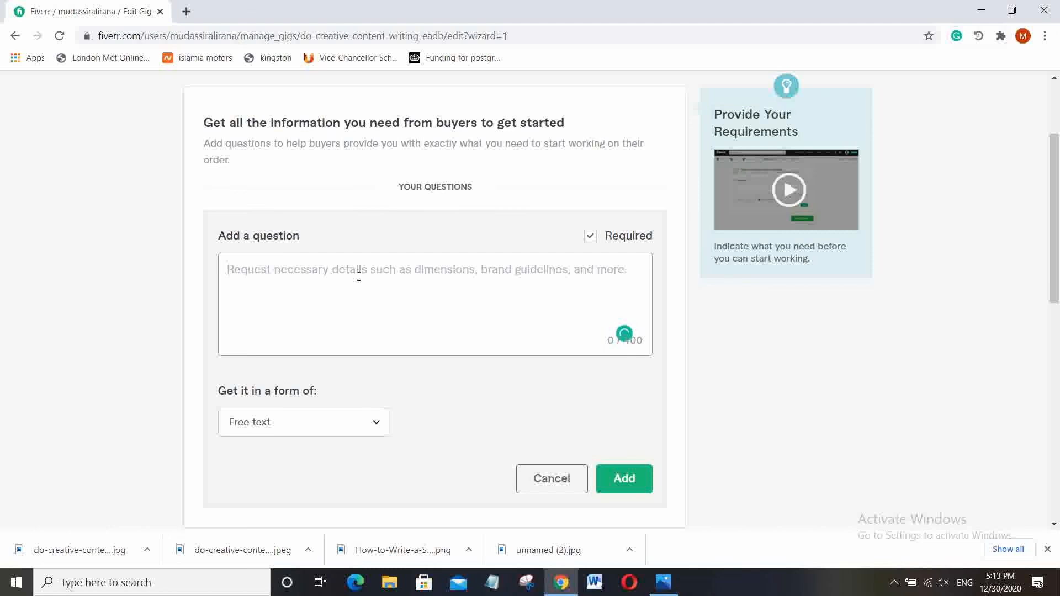
type("CO")
type("ontent L")
type("ength")
key("BackSpace")
key("BackSpace")
key("BackSpace")
key("BackSpace")
key("BackSpace")
key("BackSpace")
key("BackSpace")
key("BackSpace")
key("BackSpace")
key("BackSpace")
key("BackSpace")
key("BackSpace")
key("BackSpace")
type("Content Length")
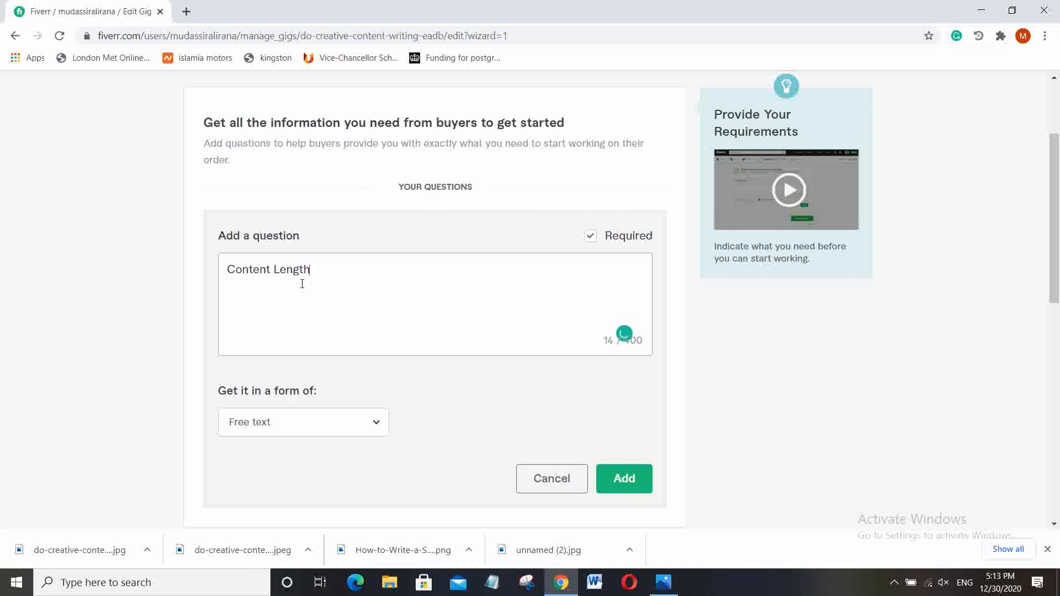
left_click(628, 484)
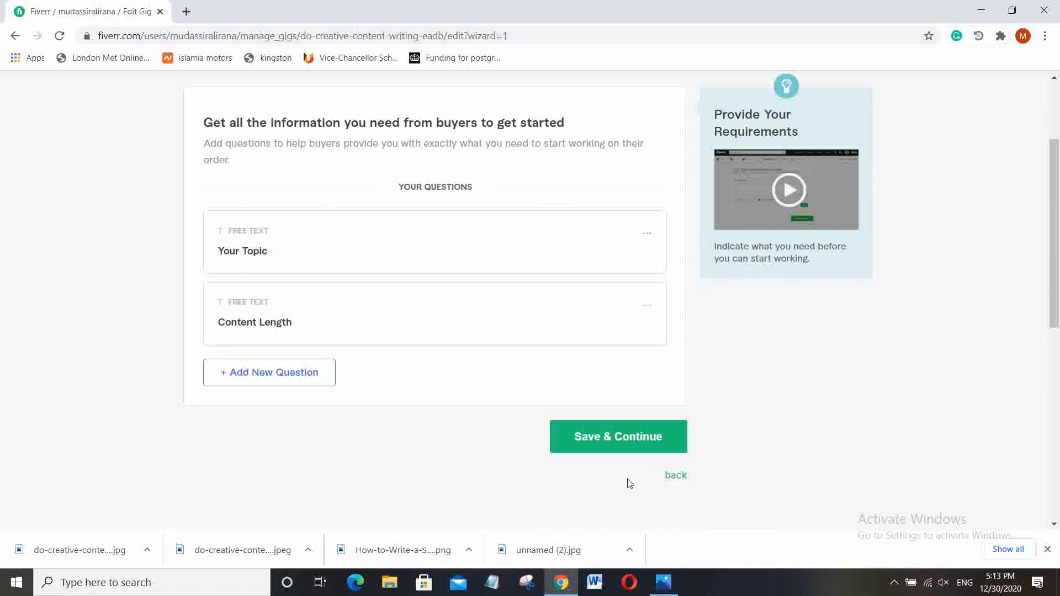
left_click(609, 449)
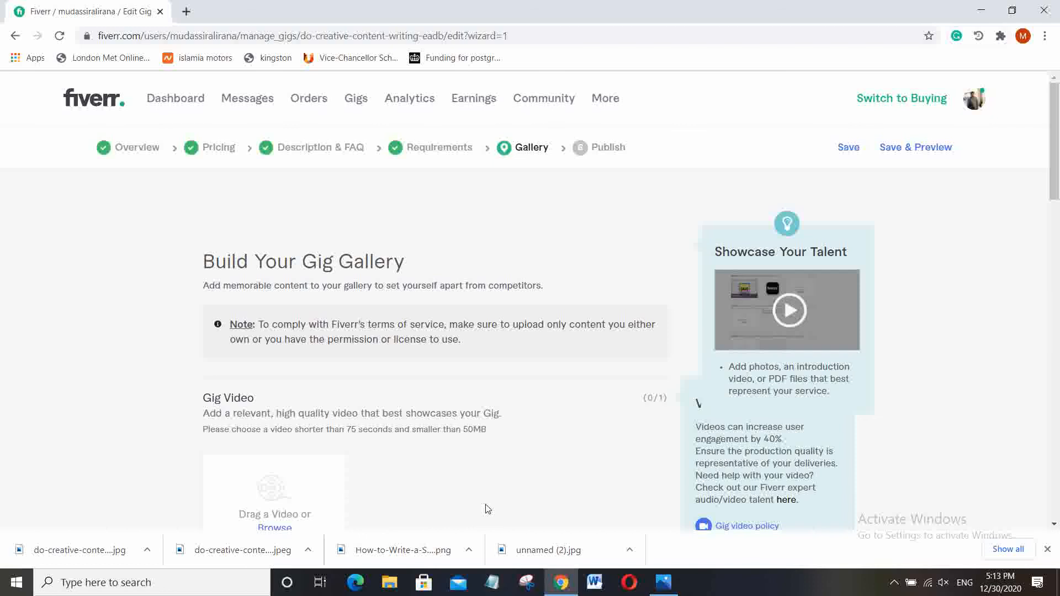
Upload do-creative-content-writing (1).jpeg from the Downloads folder as the first gig photo
scroll(535, 364, "down", 3)
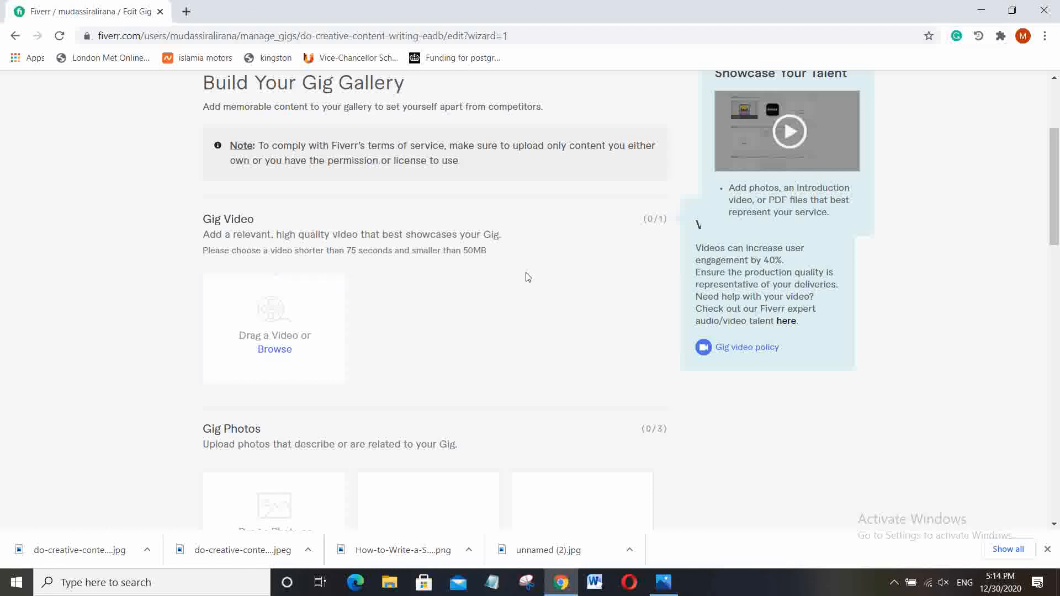
scroll(528, 277, "down", 2)
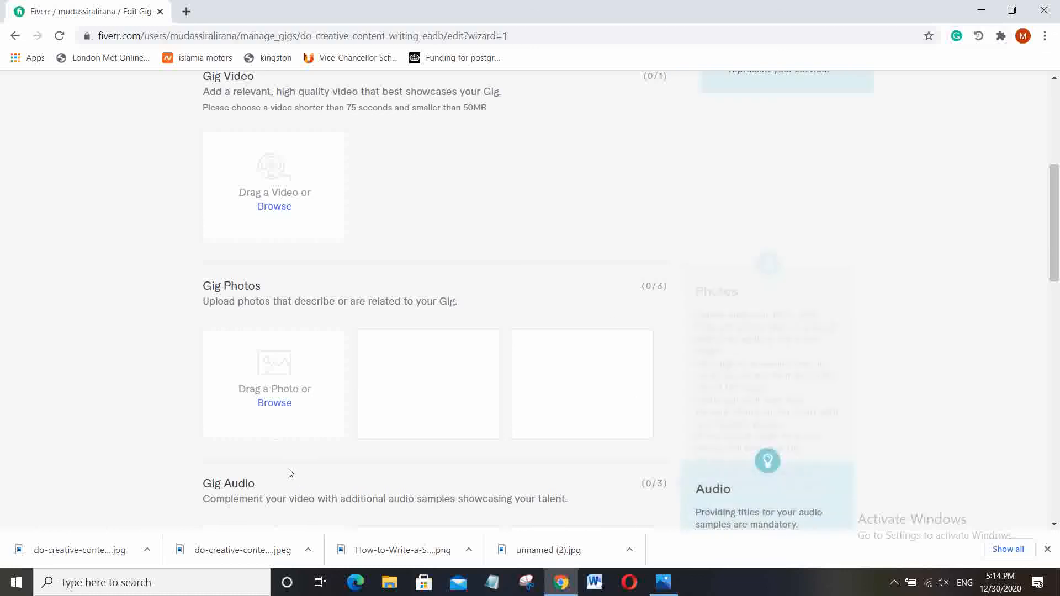
left_click(282, 404)
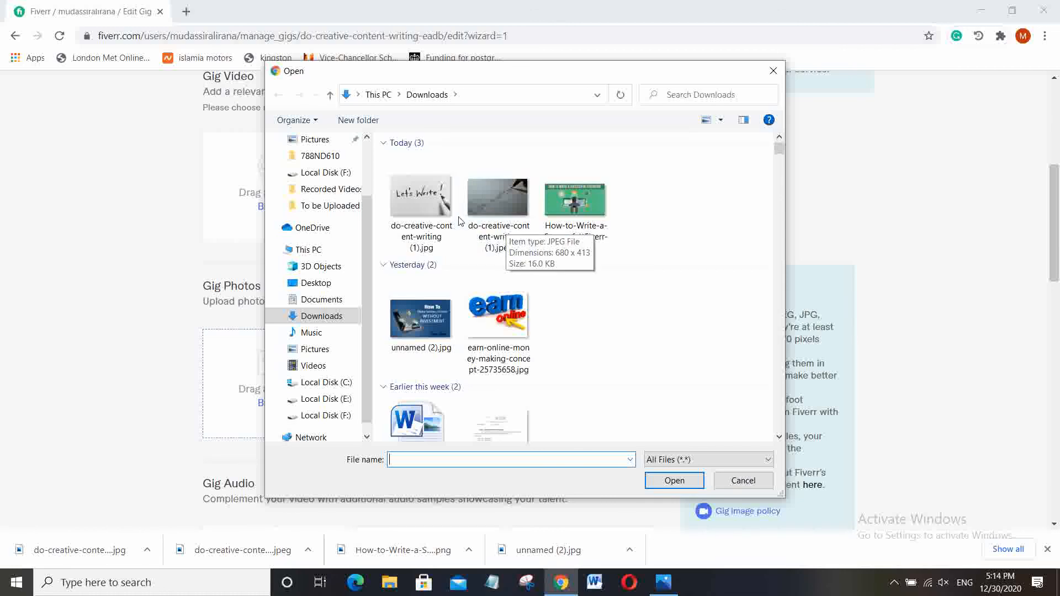
left_click(421, 209)
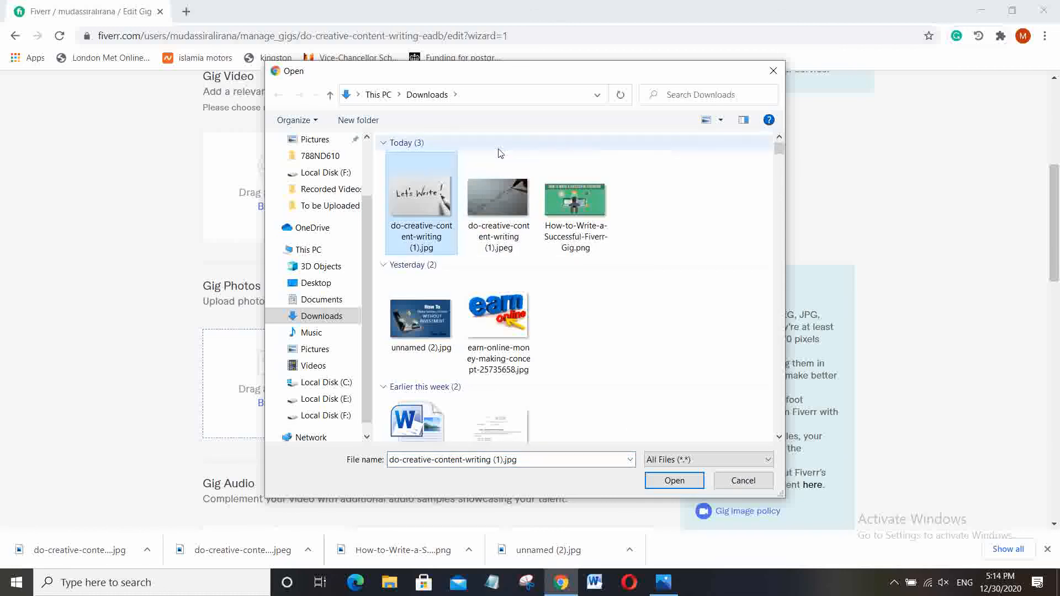
left_click(506, 213)
left_click(671, 489)
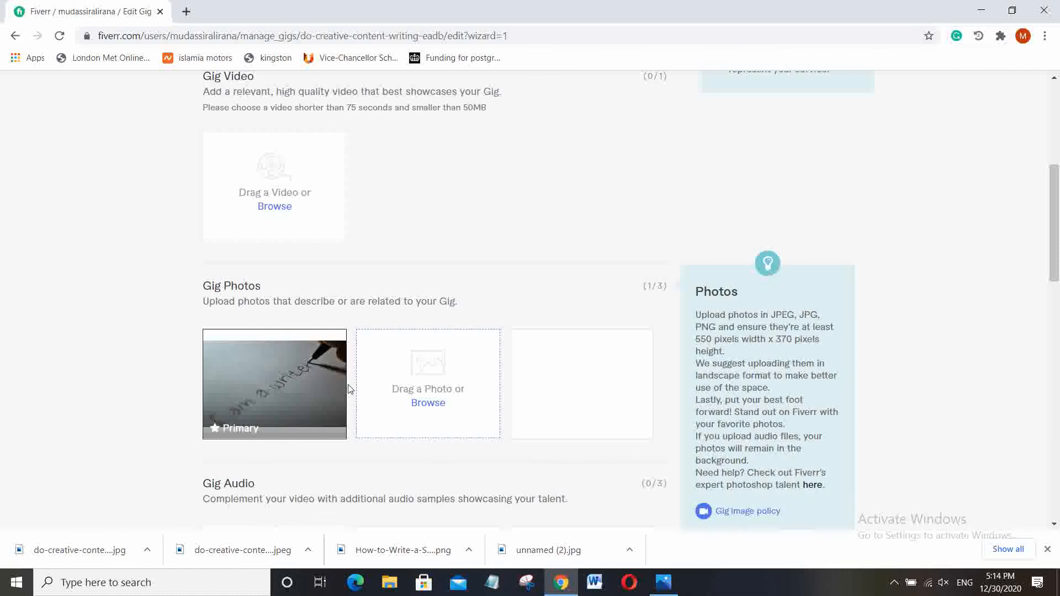
Upload do-creative-content-writing (1).jpg from the Downloads folder as the second gig photo
left_click(434, 404)
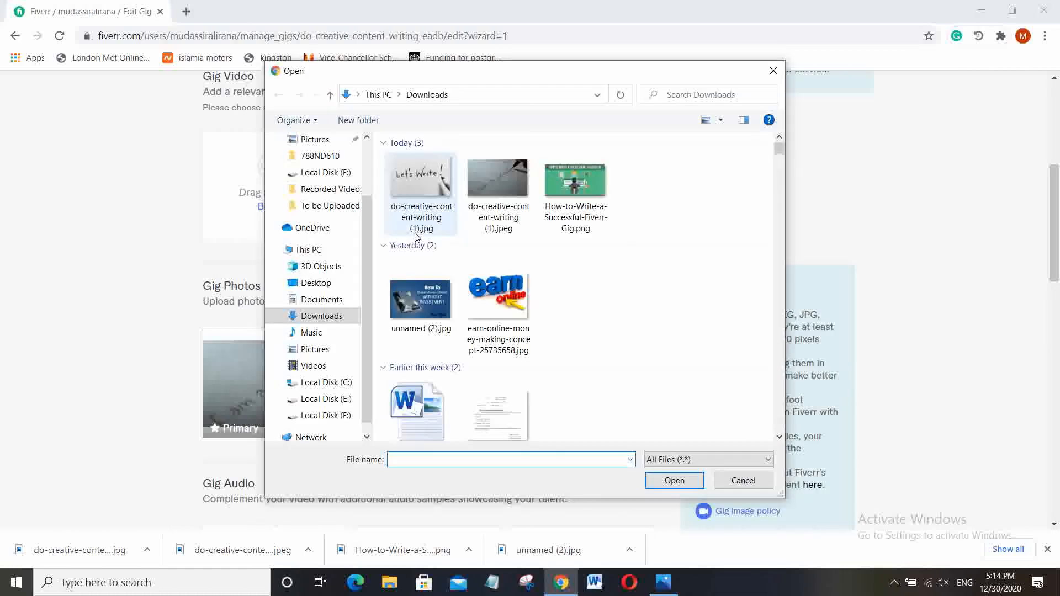
left_click(402, 174)
left_click(675, 481)
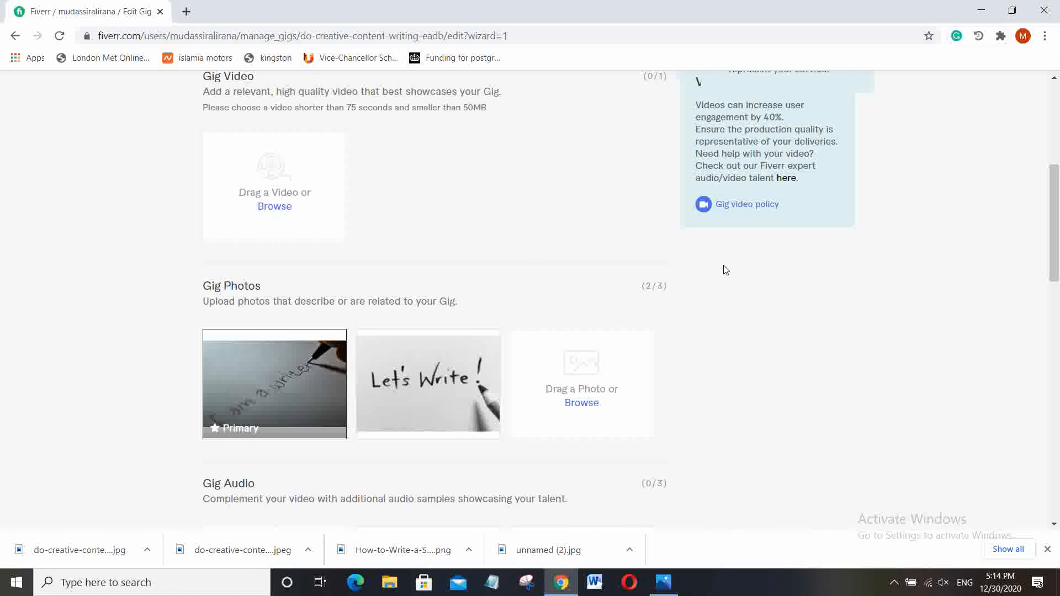
scroll(759, 314, "down", 2)
scroll(761, 314, "down", 2)
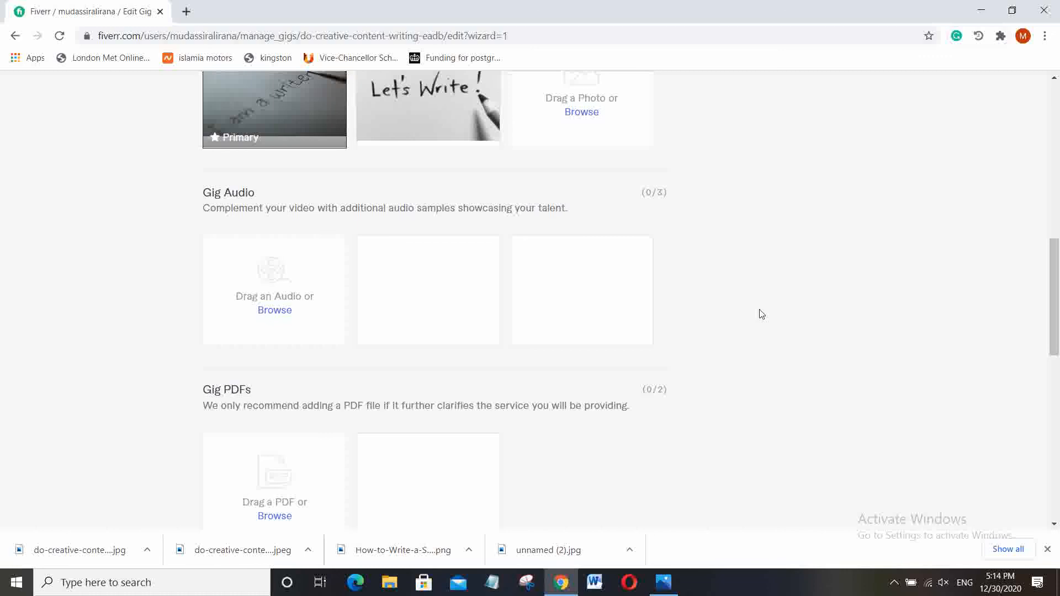
Save the gallery with its two photos and no audio or PDF files, and publish the gig
scroll(761, 315, "up", 3)
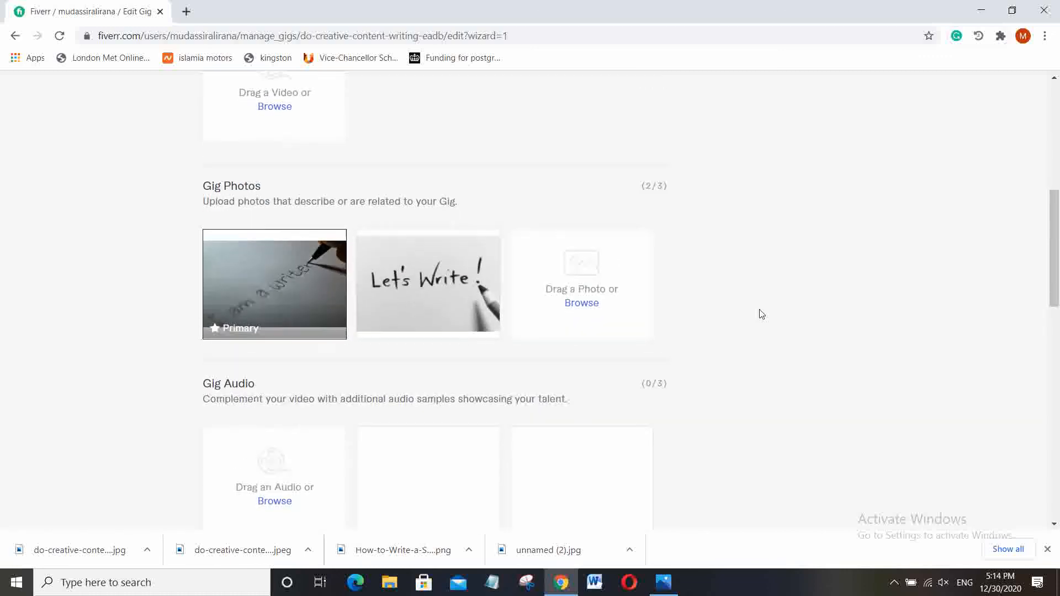
scroll(761, 315, "down", 2)
scroll(761, 314, "down", 1)
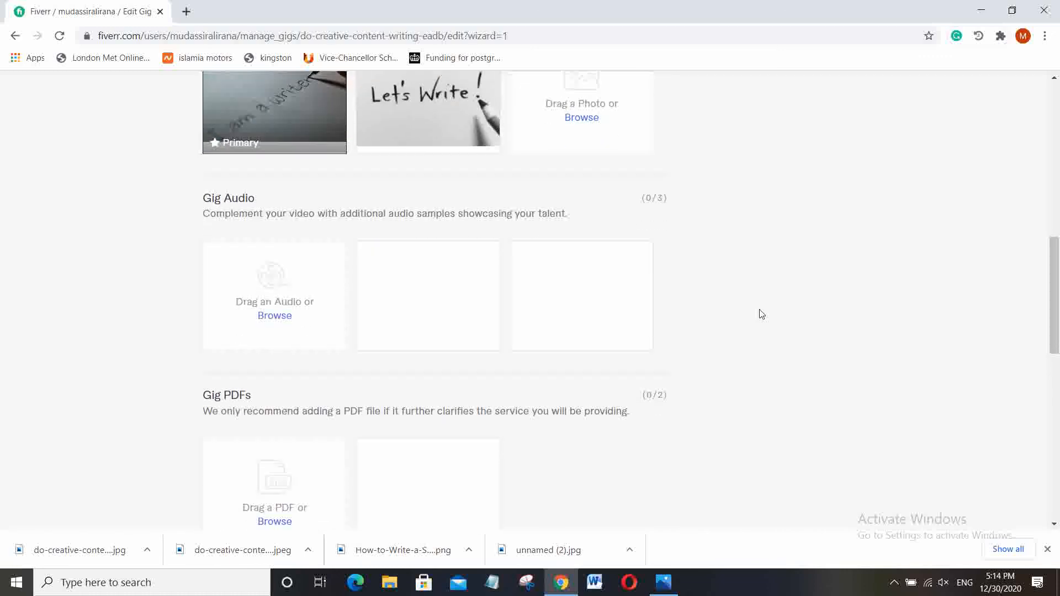
scroll(761, 315, "down", 3)
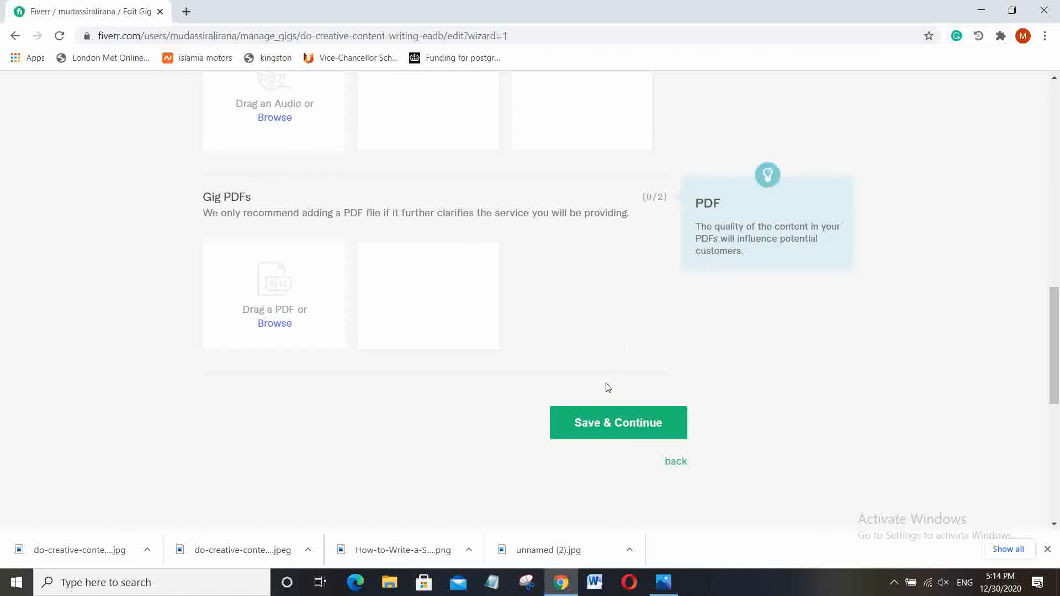
left_click(611, 430)
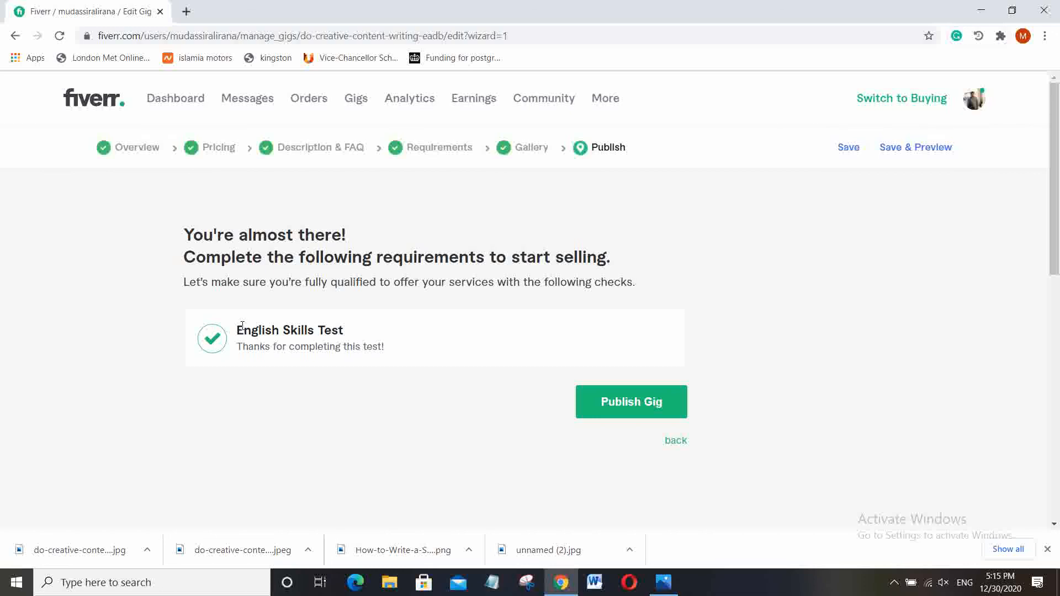
left_click(636, 415)
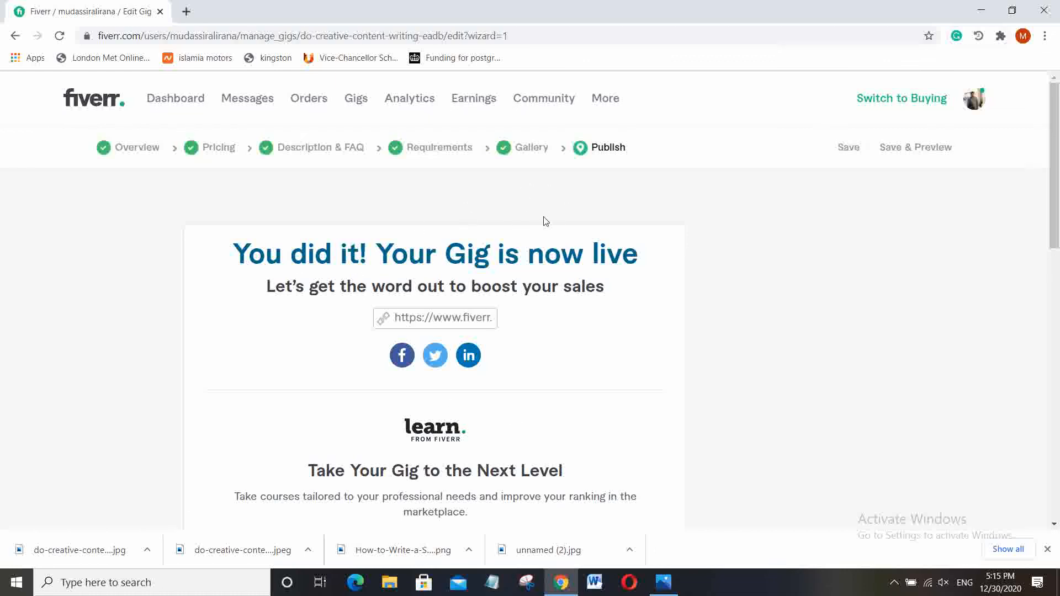
Copy the published gig's share link and open it in a new browser tab
scroll(544, 221, "down", 3)
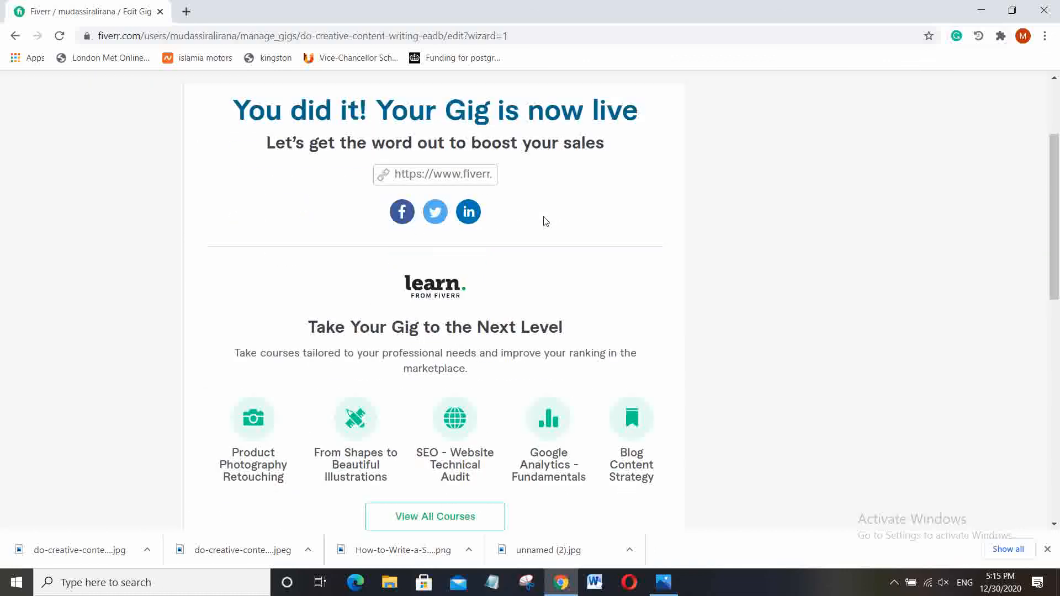
left_click(386, 174)
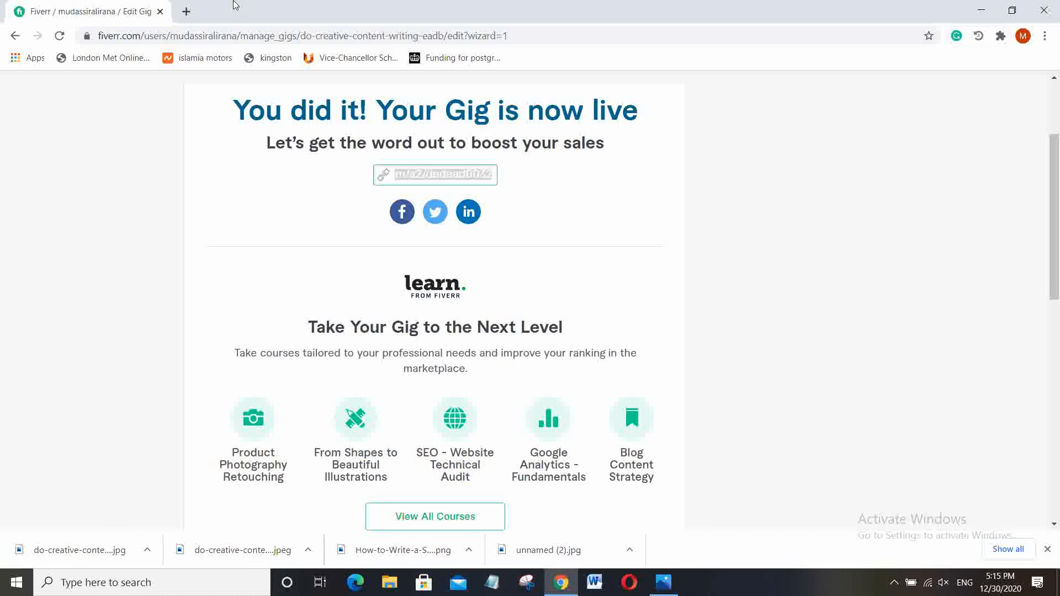
left_click(186, 11)
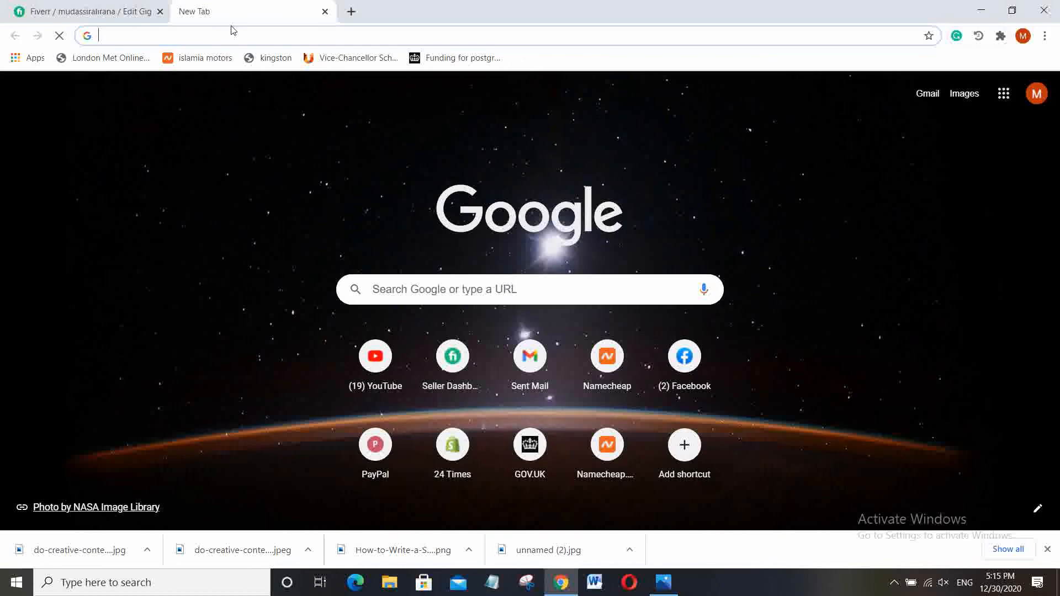
type("https://www.fiverr.com/s2/dedead0032")
key("Return")
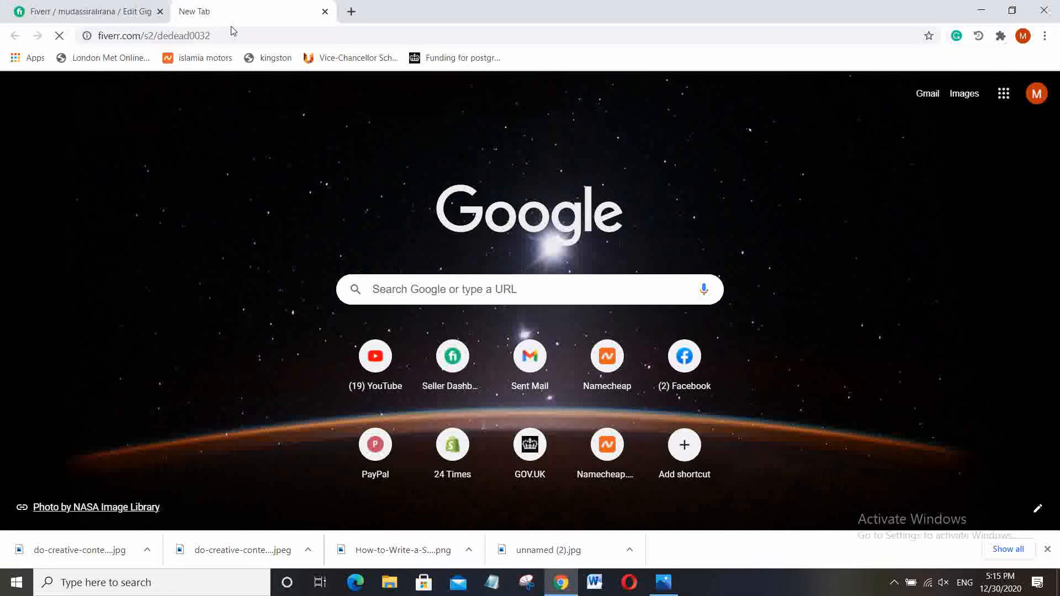
left_click(236, 30)
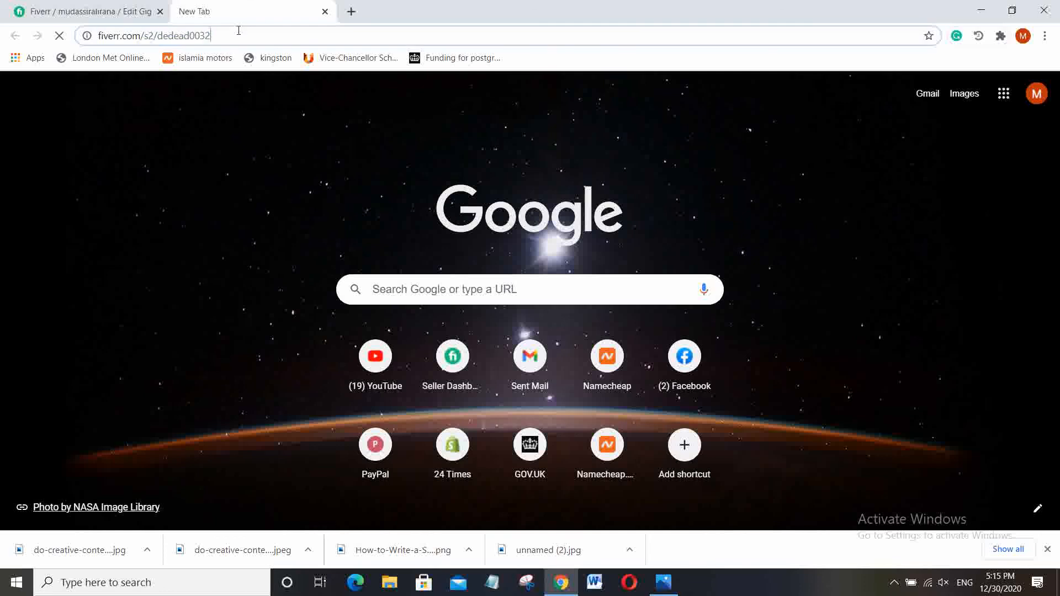
left_click(240, 30)
key("Return")
left_click(116, 10)
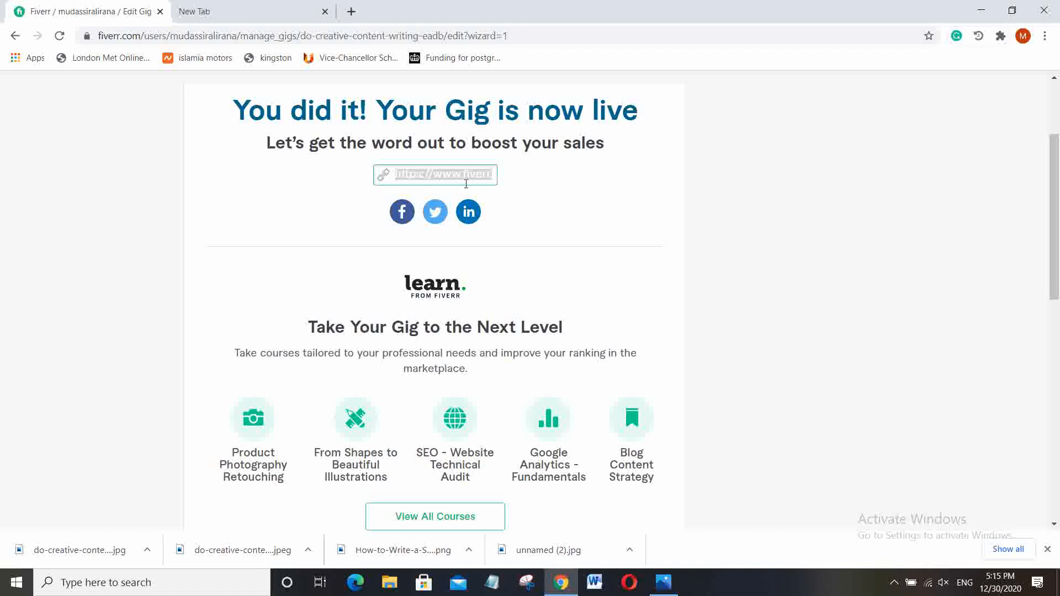
left_click(570, 200)
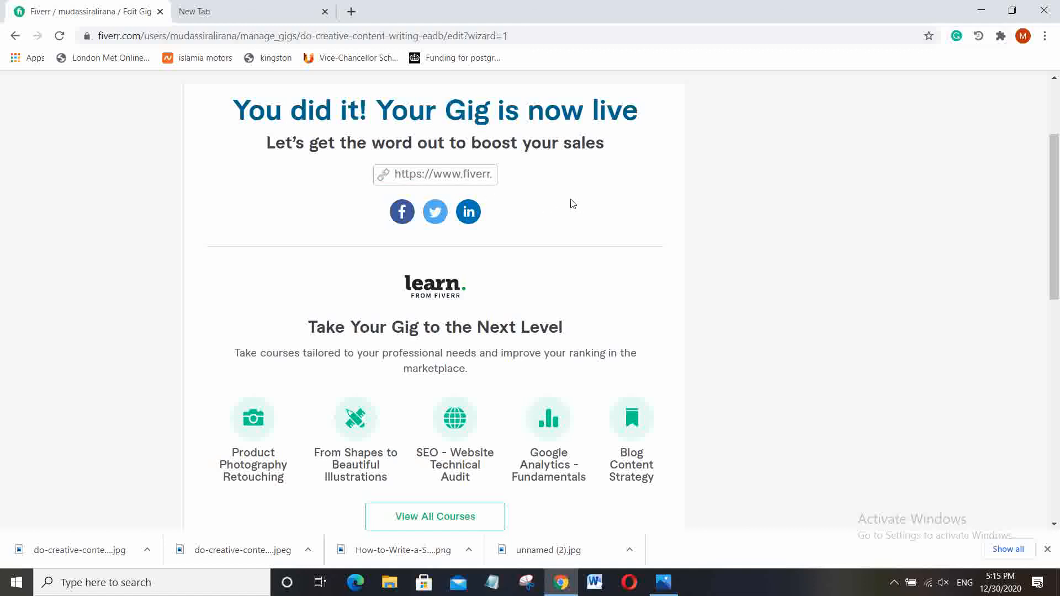
left_click_drag(394, 174, 502, 178)
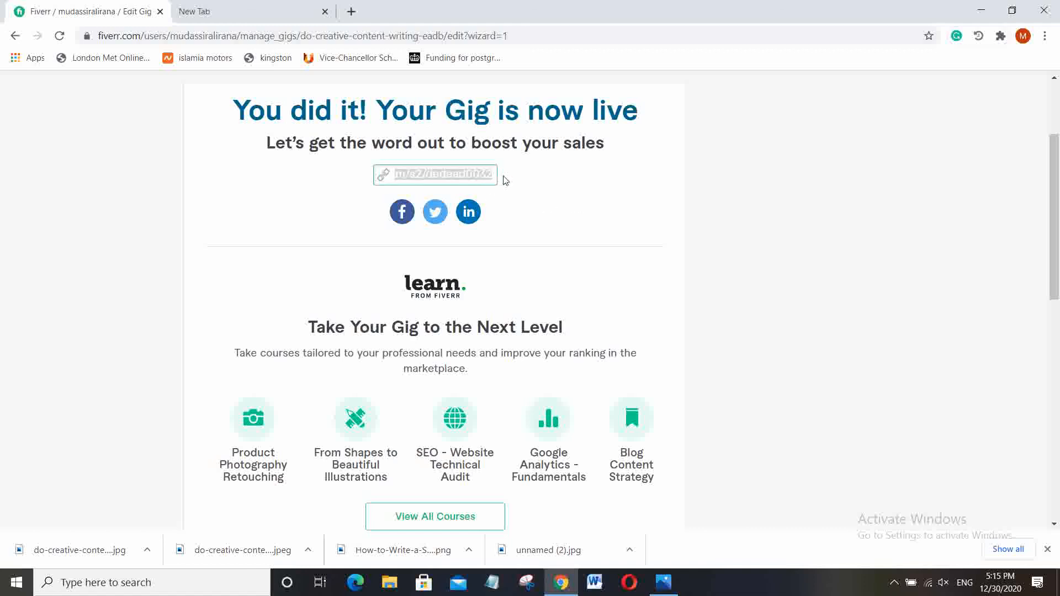
left_click(246, 11)
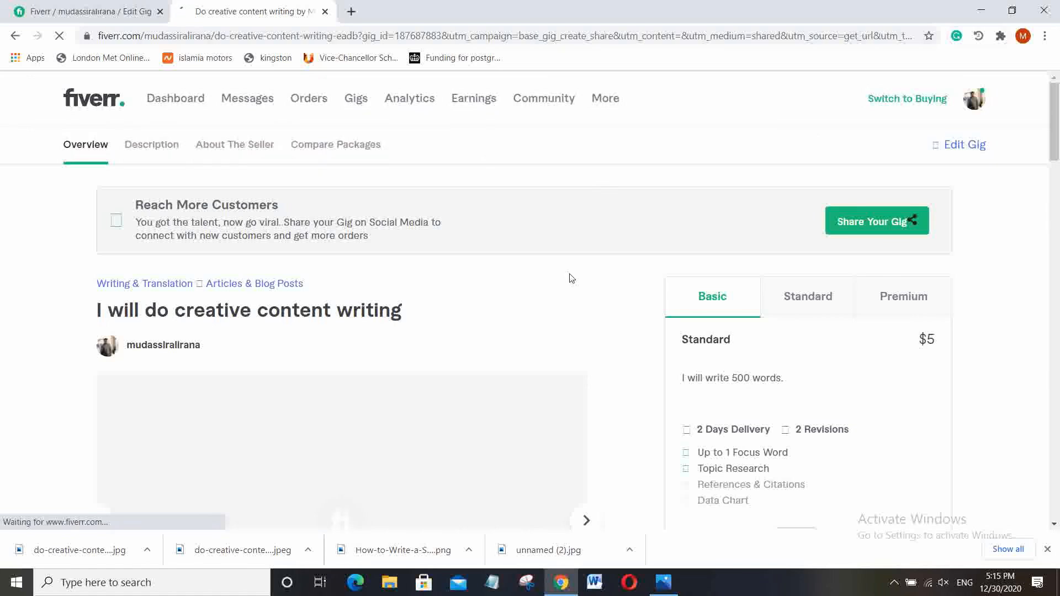
Review the gig's photos and the Standard and Premium package details on its public page
scroll(571, 278, "down", 1)
scroll(571, 278, "down", 1)
scroll(571, 278, "down", 1)
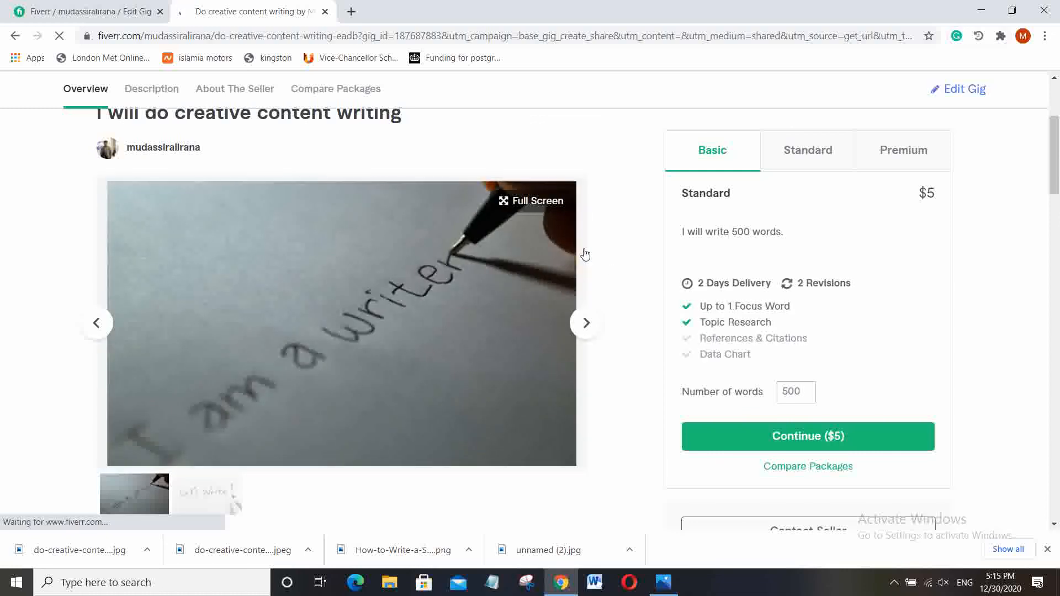
left_click(810, 160)
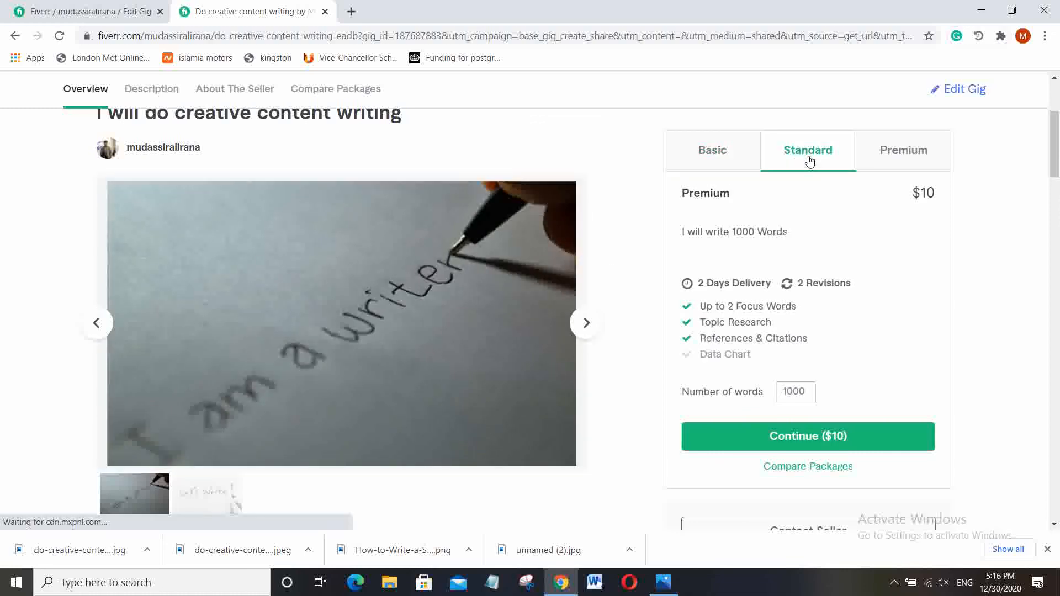
left_click(919, 144)
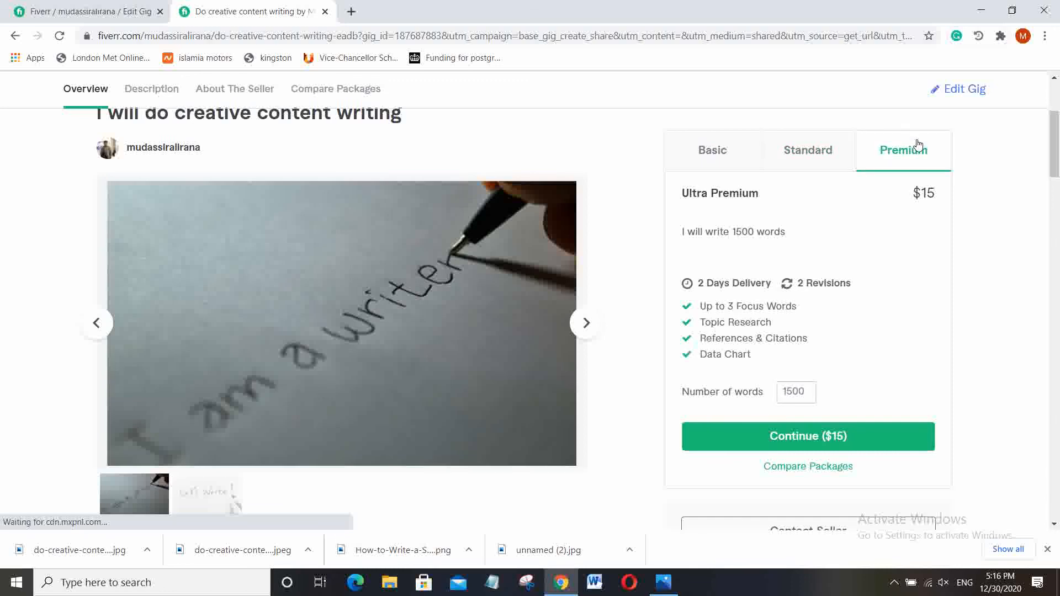
mouse_move(807, 390)
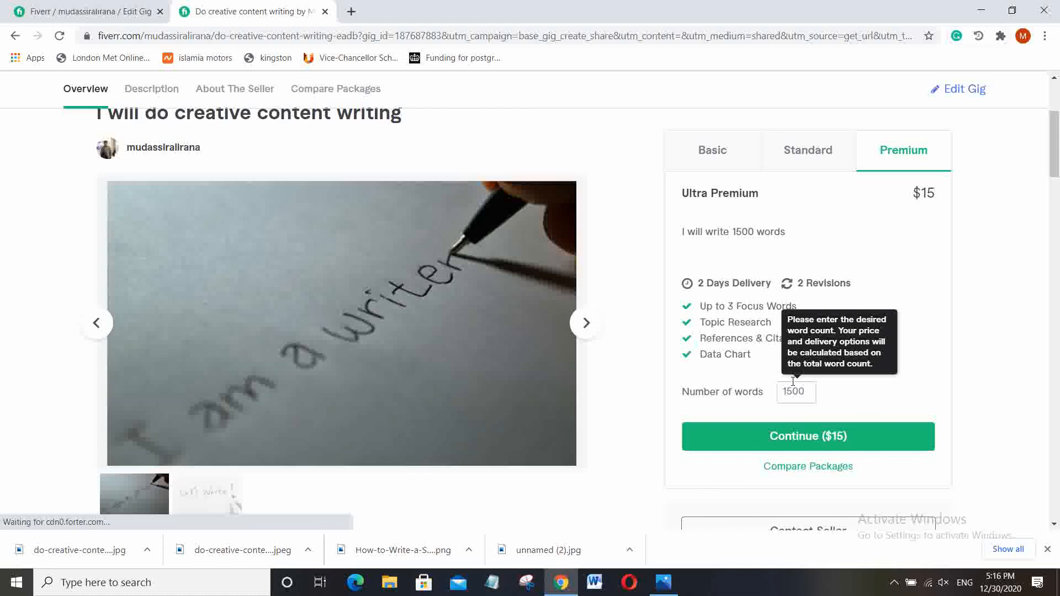
Read through the gig's description, topic, language, tone and article type details, and the seller profile
scroll(859, 359, "down", 5)
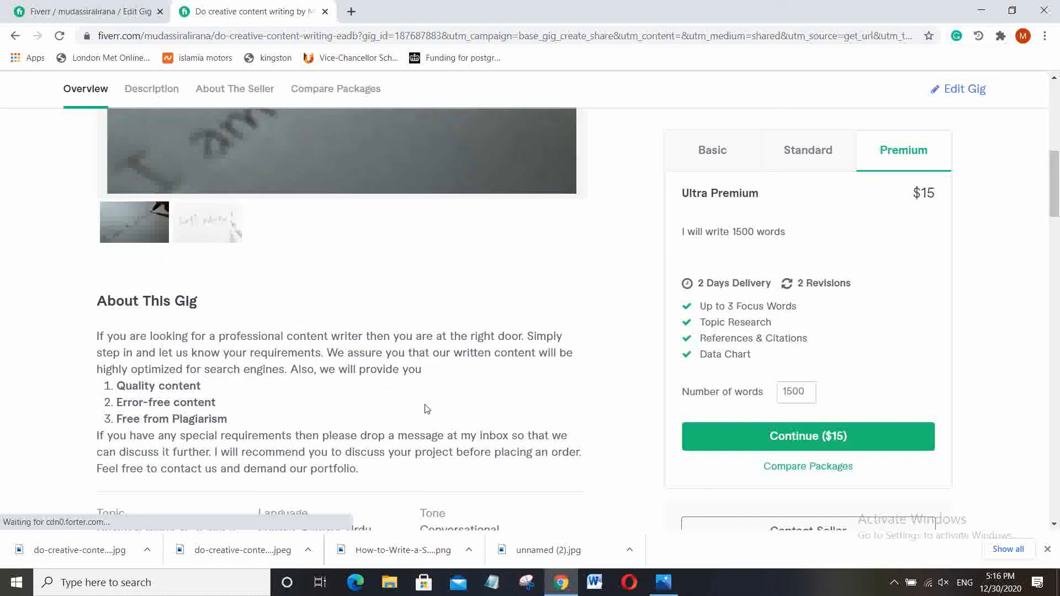
scroll(427, 409, "down", 3)
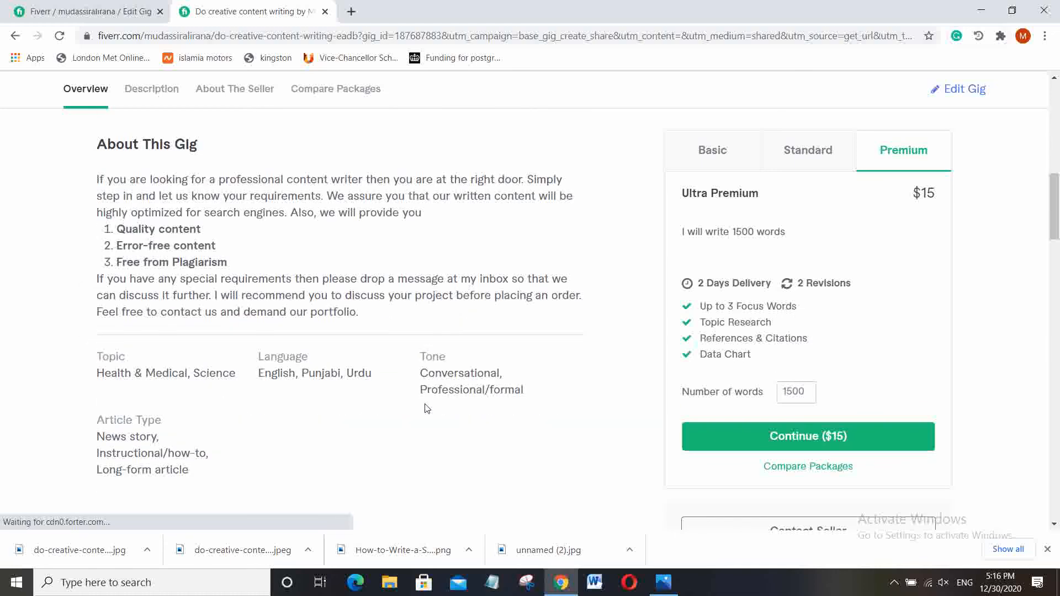
scroll(427, 408, "down", 2)
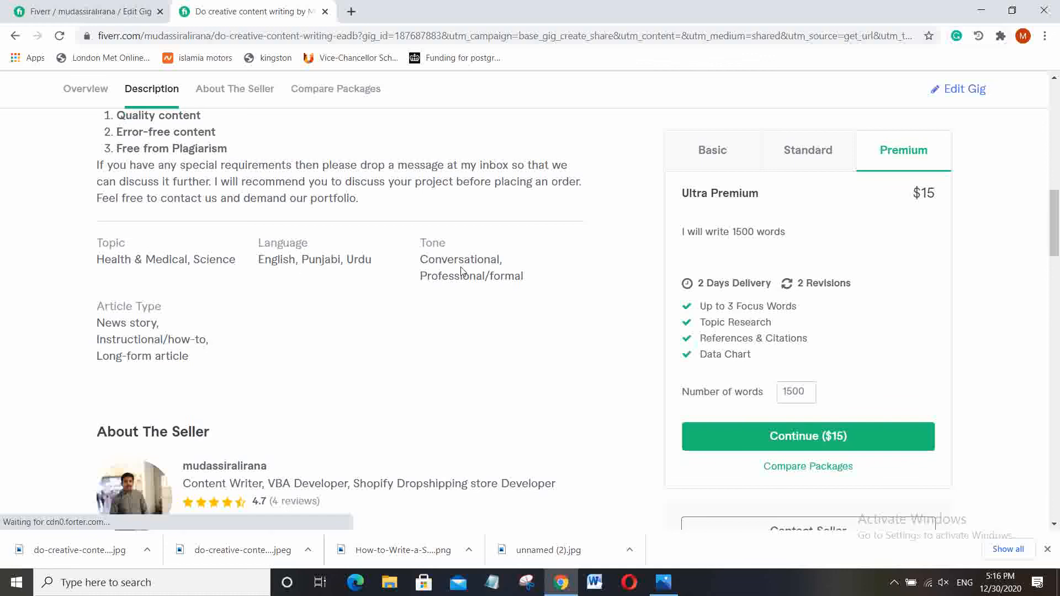
scroll(369, 310, "down", 4)
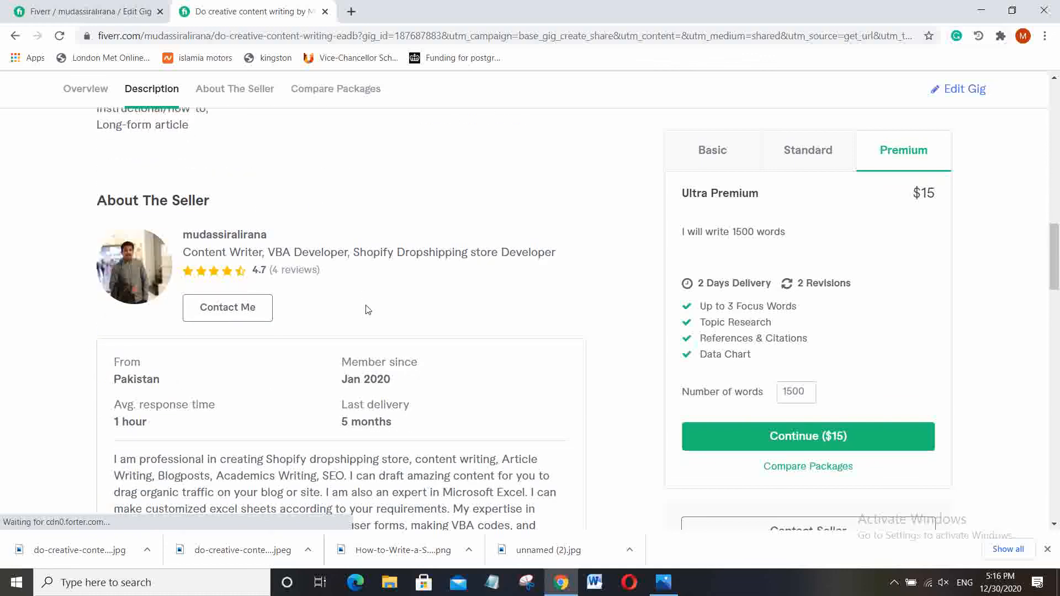
scroll(368, 309, "down", 3)
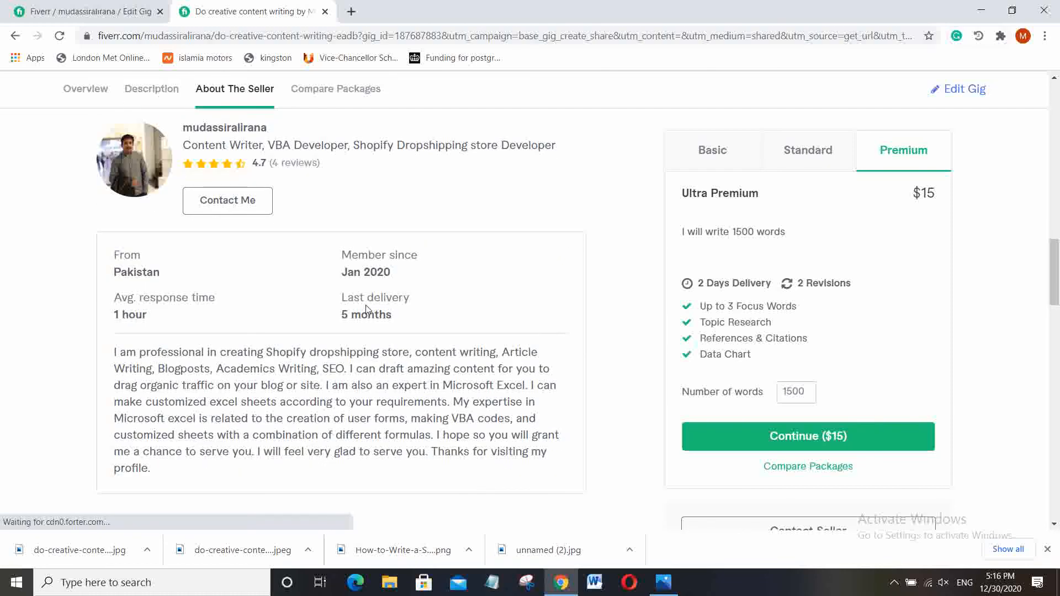
scroll(367, 308, "up", 6)
scroll(651, 310, "down", 3)
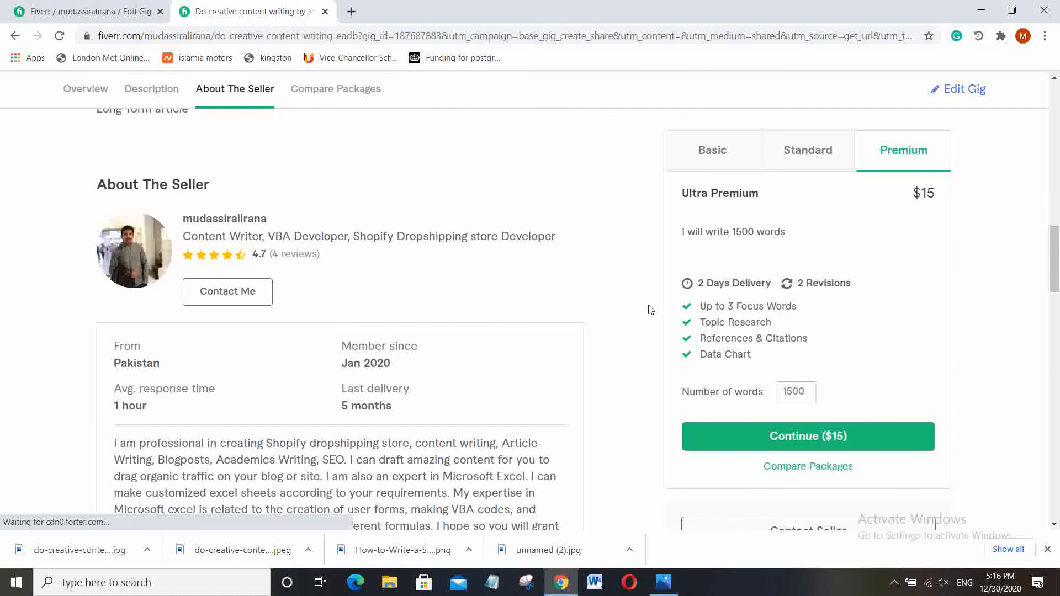
Examine the package comparison table, including features, revisions, delivery times, word counts and totals
scroll(651, 310, "down", 9)
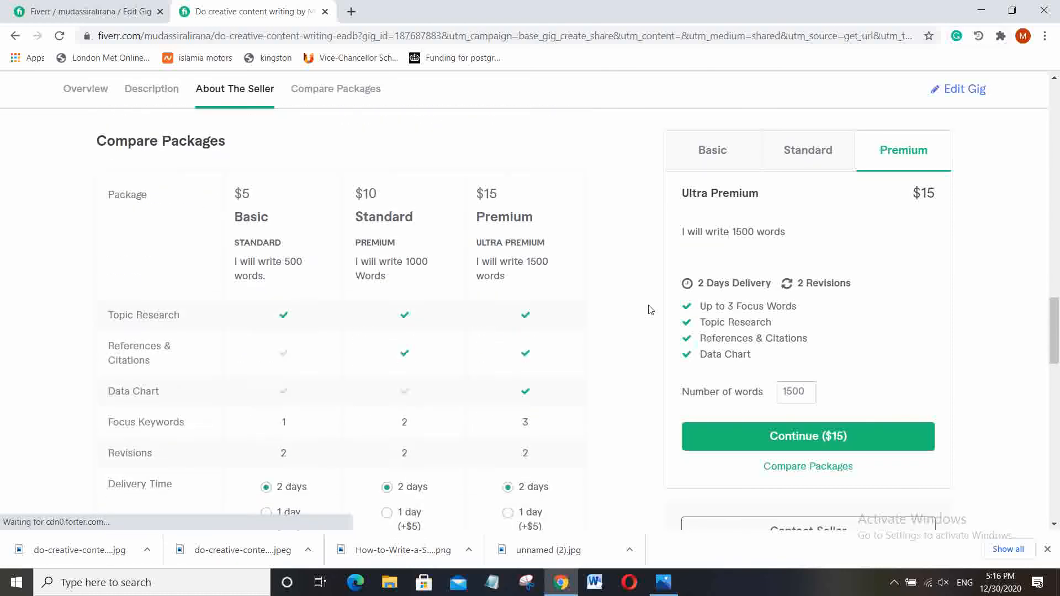
scroll(651, 310, "down", 3)
scroll(651, 310, "up", 2)
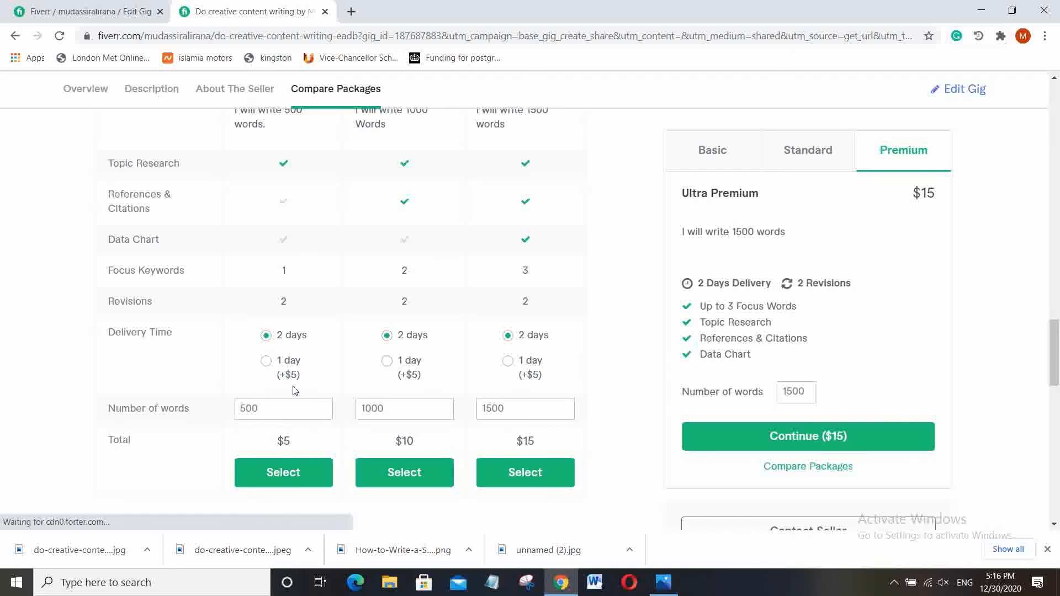
scroll(296, 391, "down", 4)
scroll(296, 391, "up", 4)
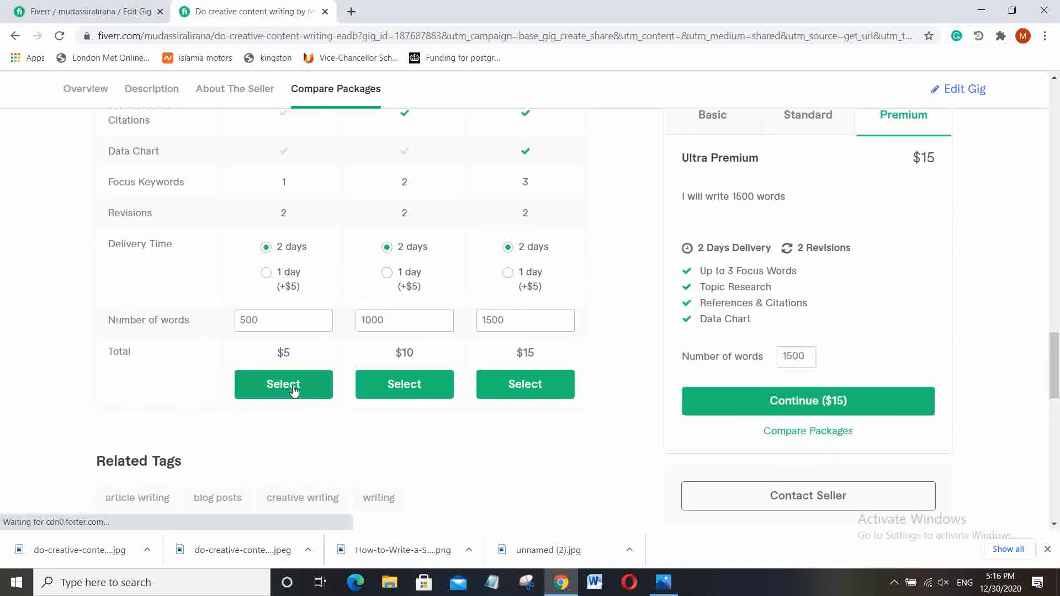
scroll(295, 391, "up", 3)
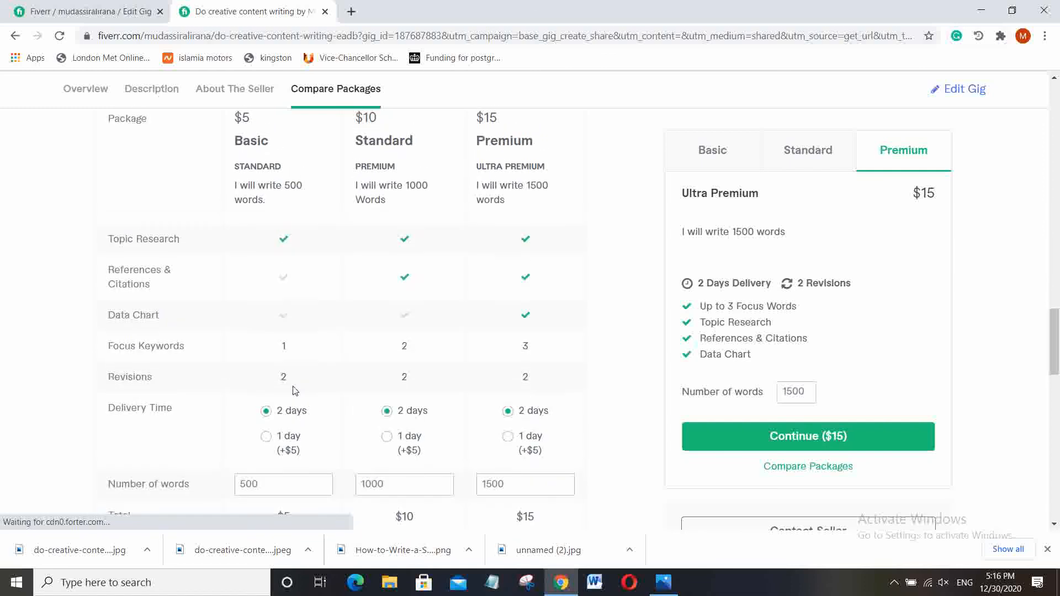
scroll(296, 391, "up", 5)
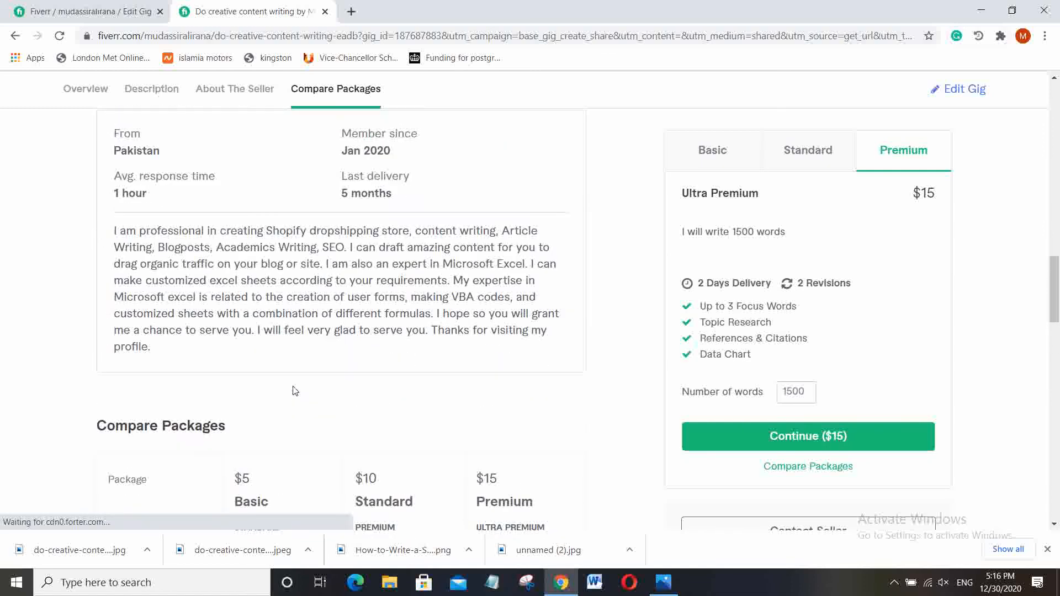
scroll(295, 391, "down", 8)
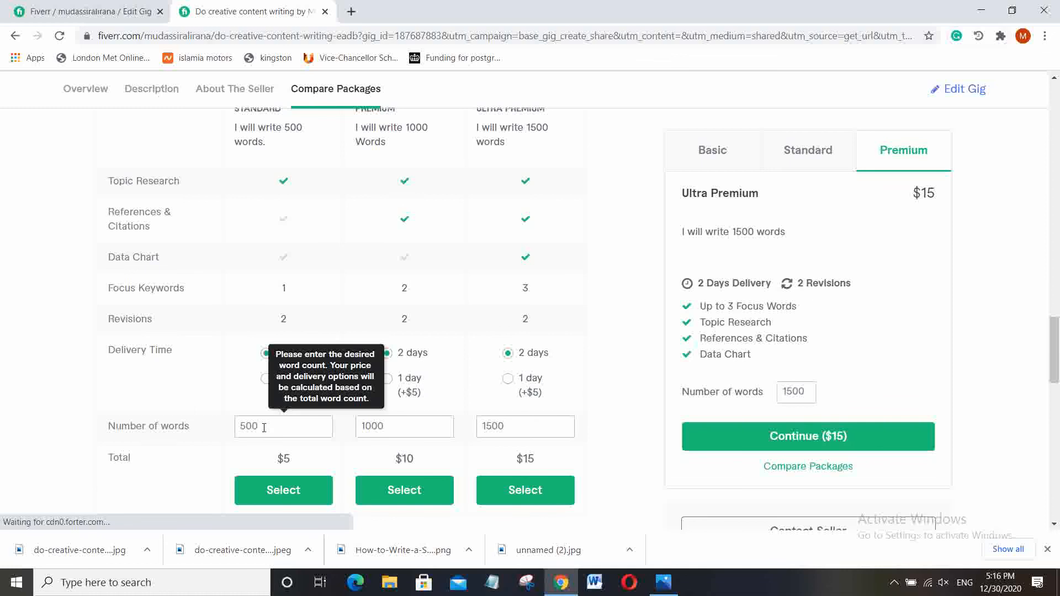
Set the number of words for the Basic package to 1000 in the comparison table to check its recalculated total
left_click(264, 428)
key("BackSpace")
key("BackSpace")
key("BackSpace")
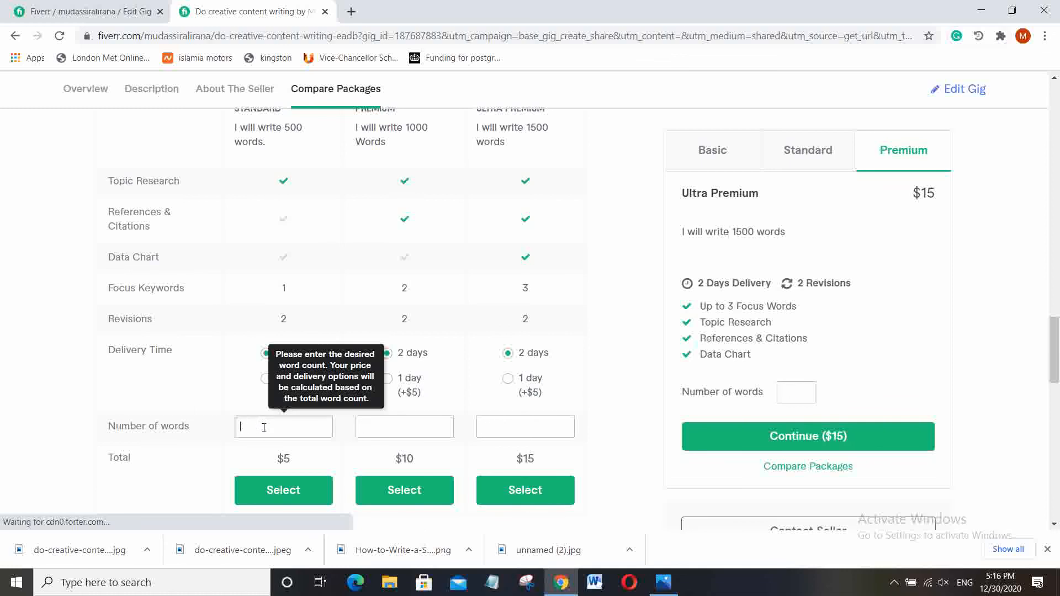
type("1000")
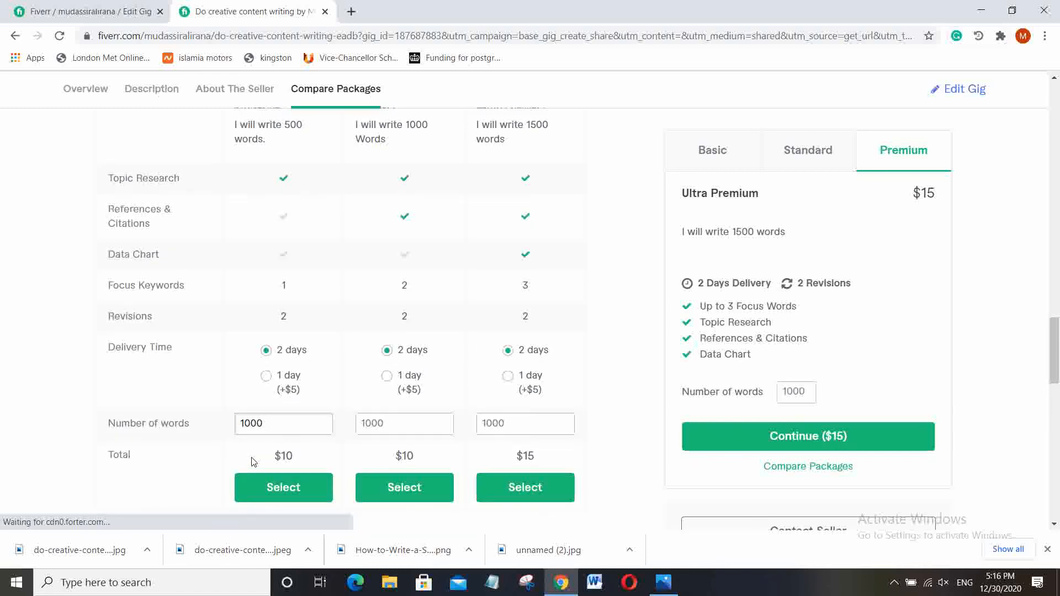
scroll(251, 462, "down", 1)
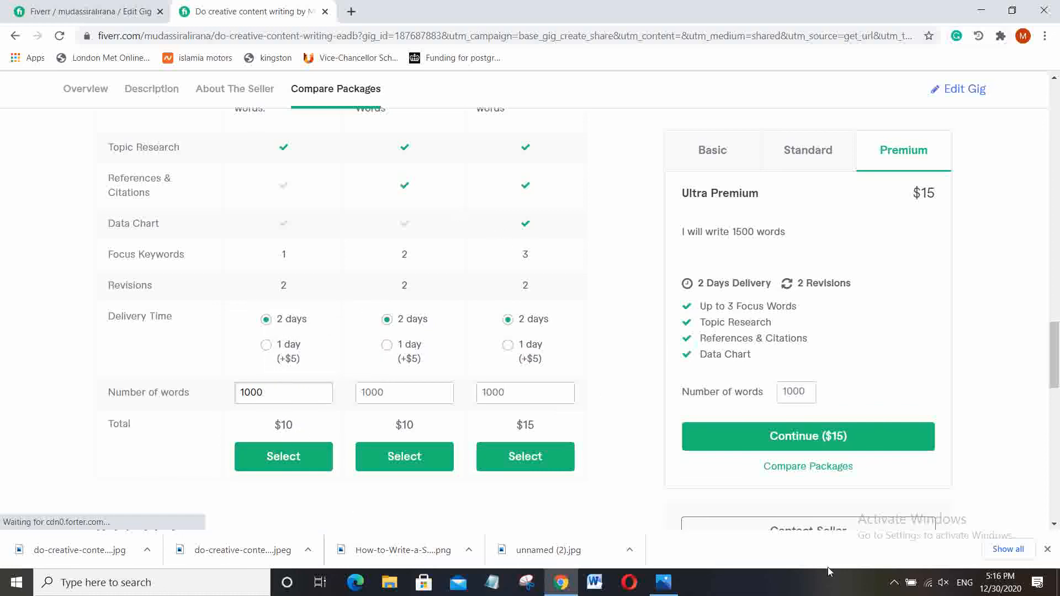
left_click(895, 583)
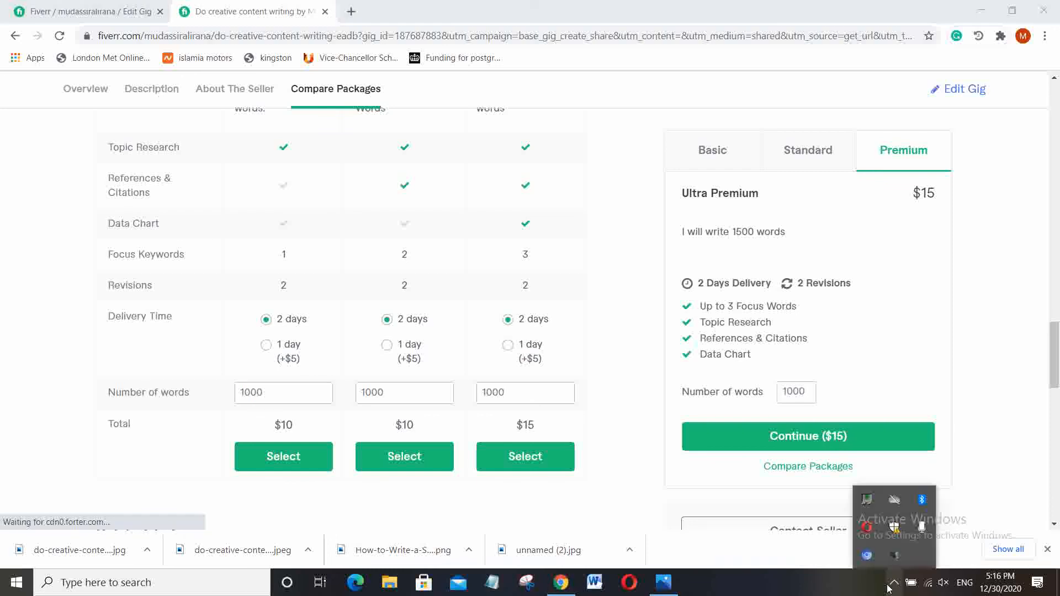
right_click(892, 555)
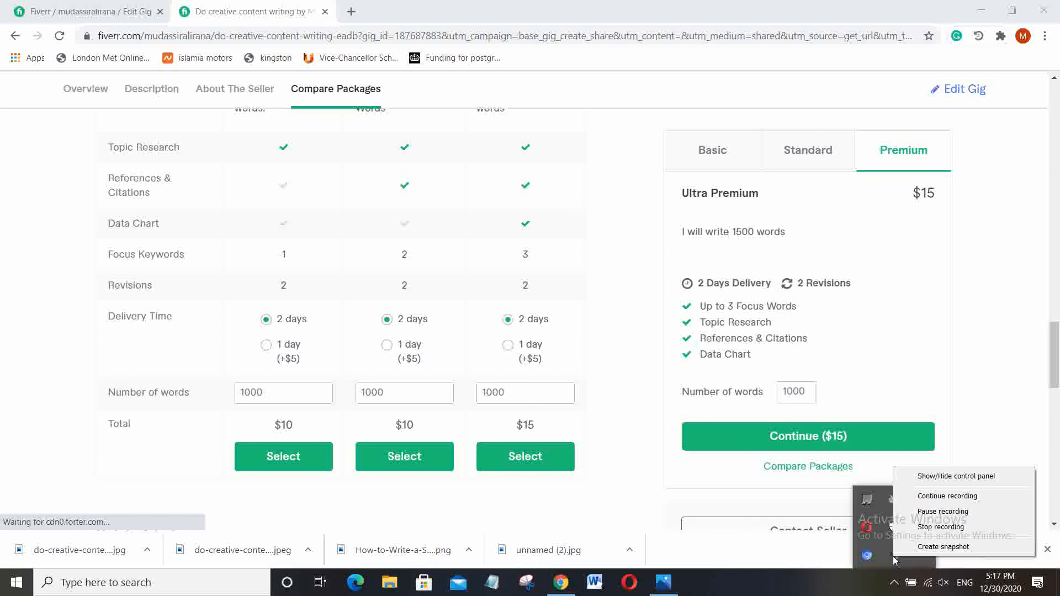